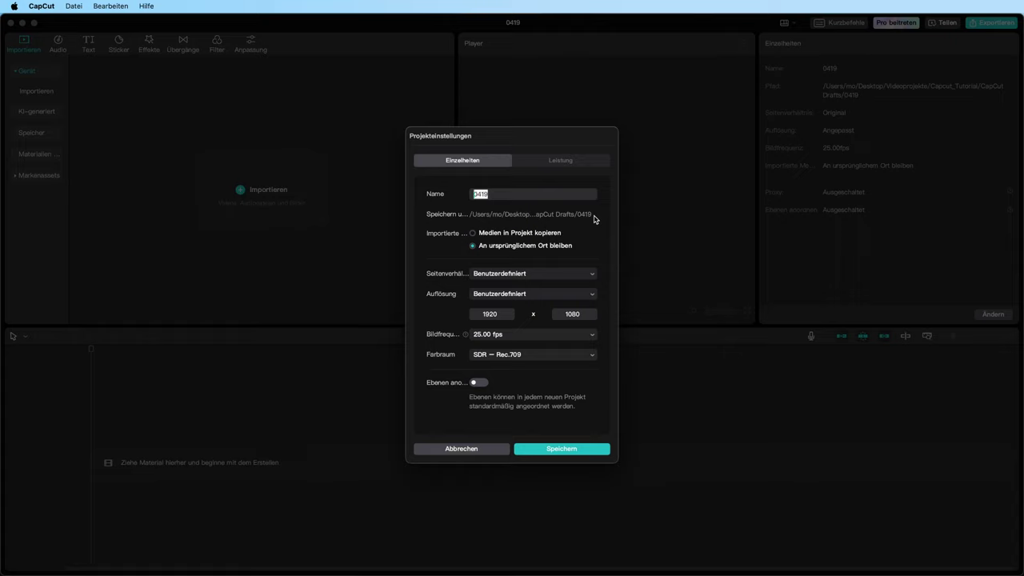
# Name the project CapCut_Tutorial_Video and save the project settings
pyautogui.write('CapCut_Tutorial_Video')
pyautogui.click(562, 450)
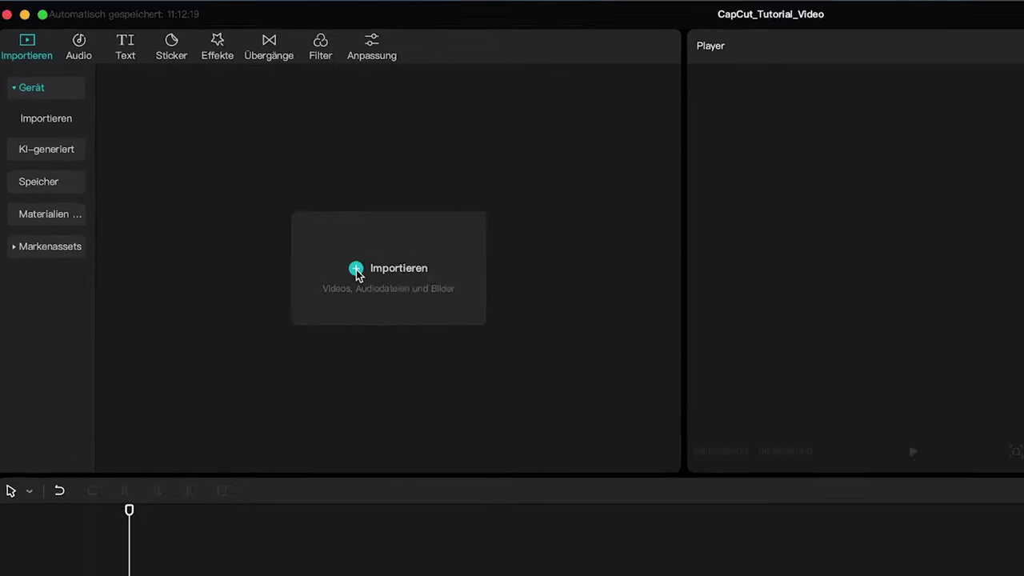
# Import the Footage and 03_audio folders into the project's media library
pyautogui.click(356, 272)
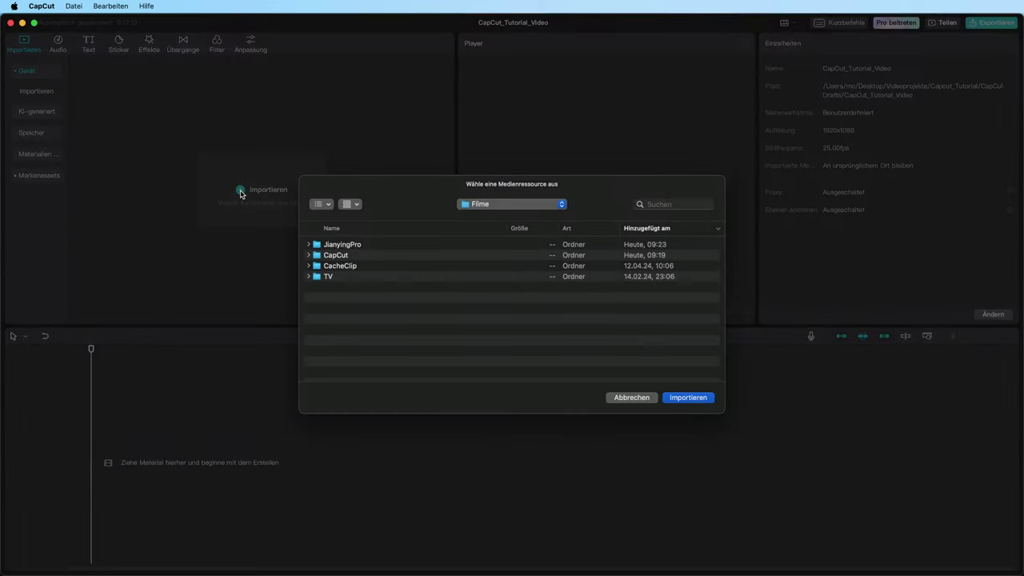
pyautogui.click(632, 398)
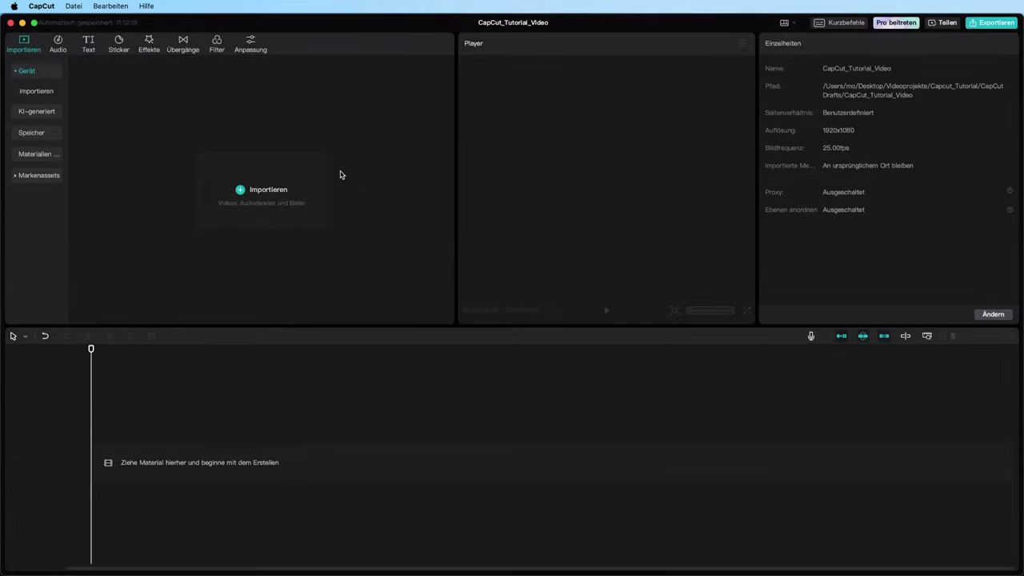
pyautogui.moveTo(470, 225); pyautogui.dragTo(261, 192)
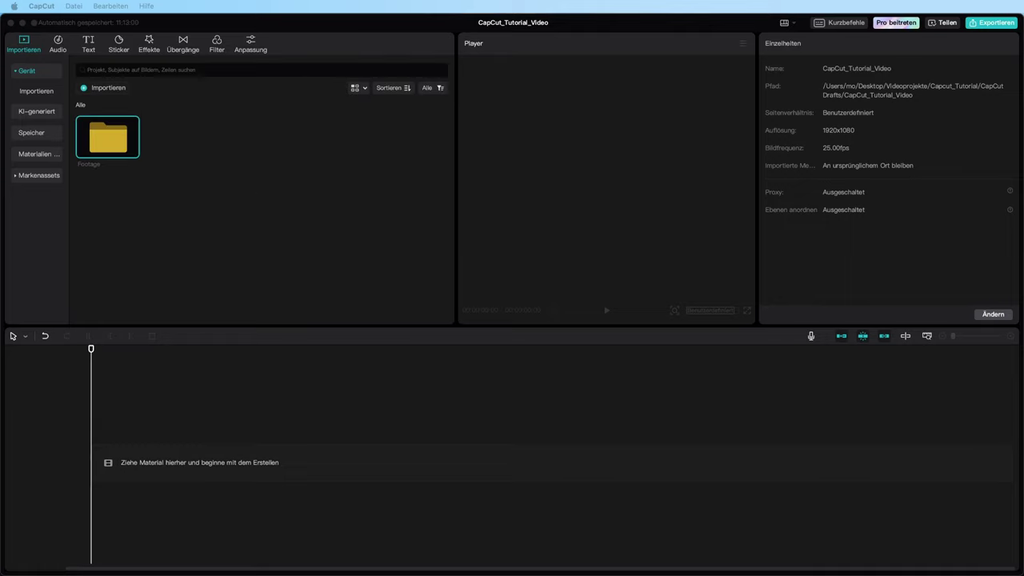
pyautogui.moveTo(354, 183); pyautogui.dragTo(157, 168)
pyautogui.click(304, 238)
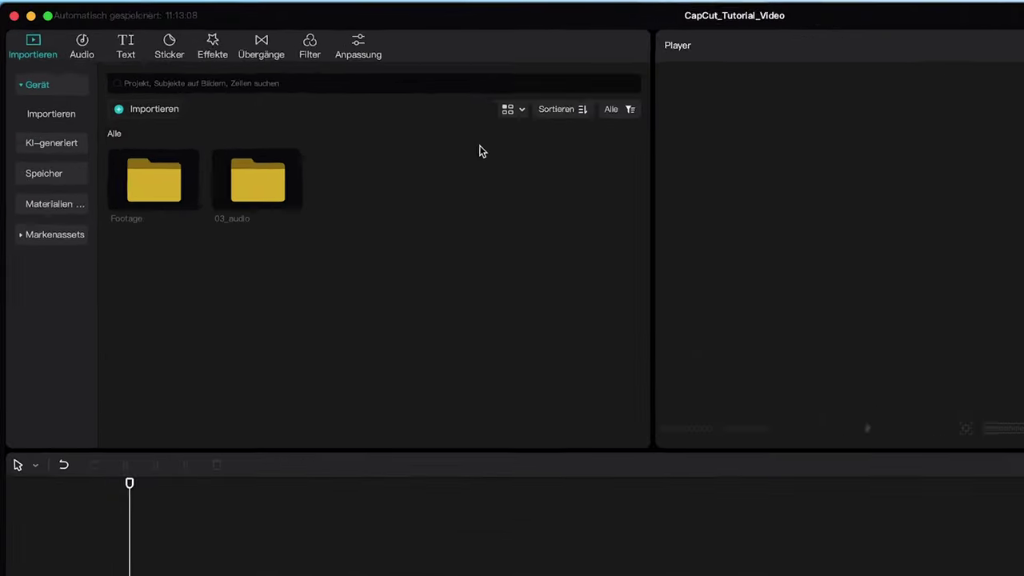
# Switch the media library to list view (Liste) and back to grid view (Gitter)
pyautogui.click(601, 120)
pyautogui.click(572, 174)
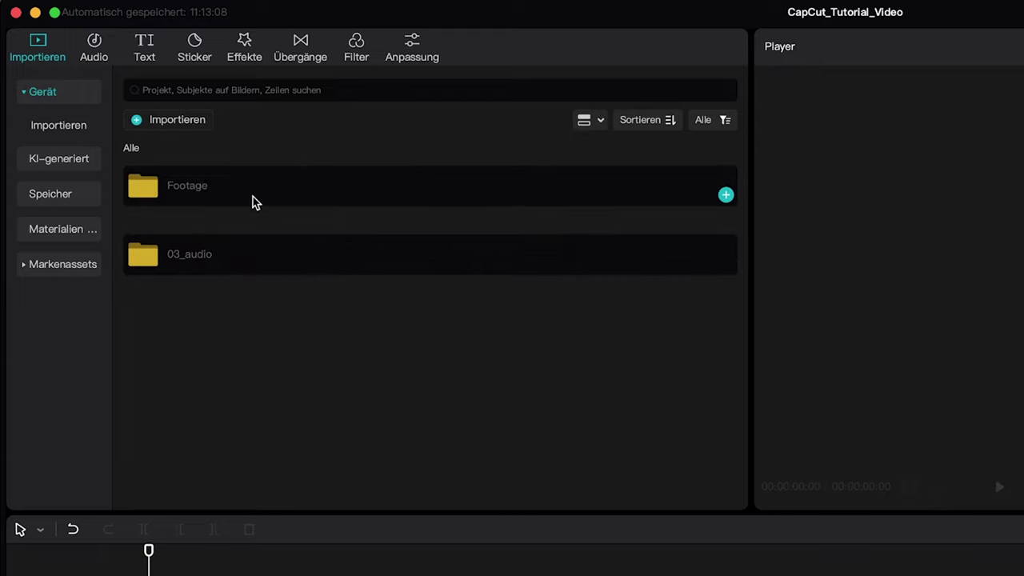
pyautogui.click(600, 121)
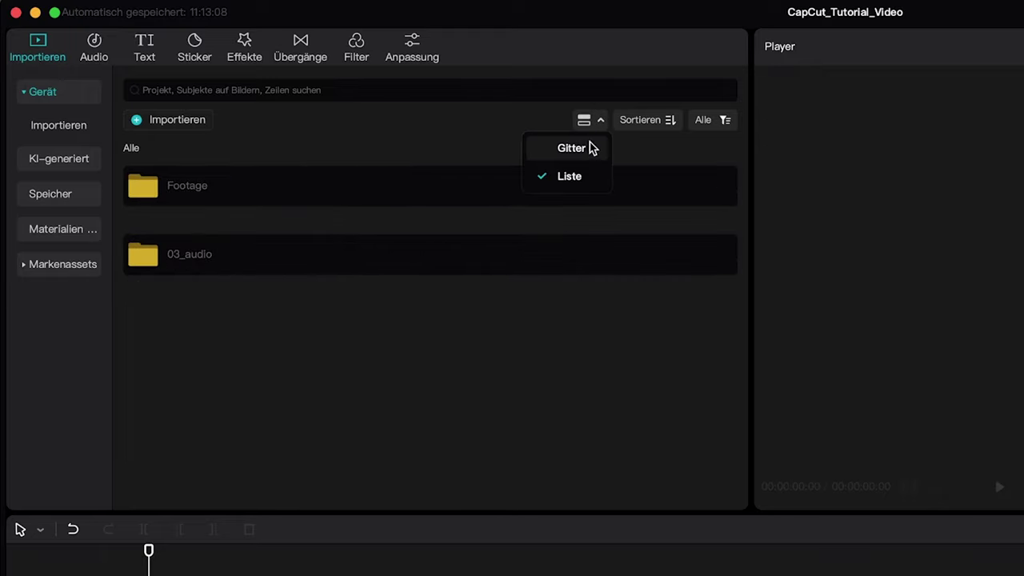
pyautogui.click(590, 146)
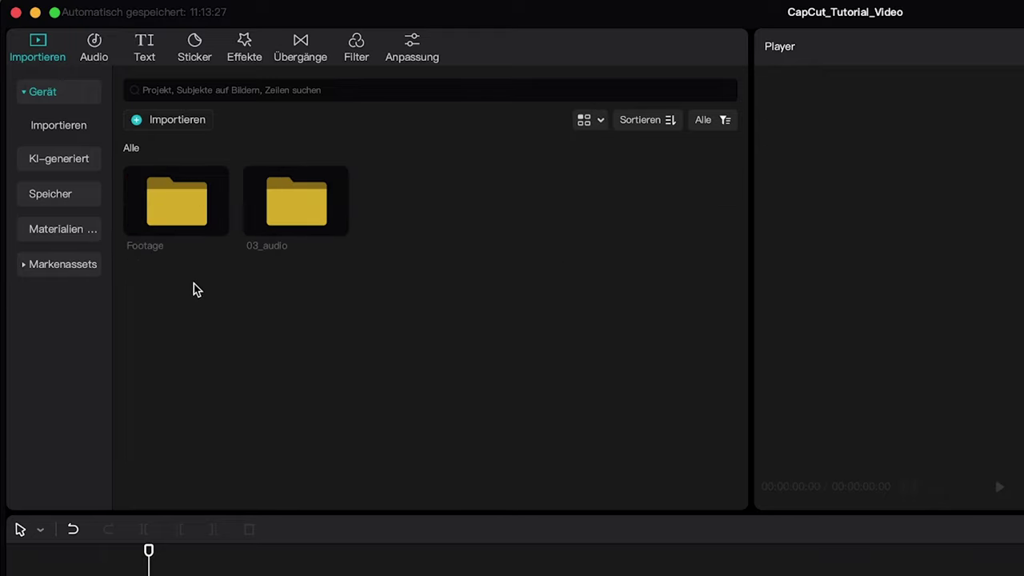
# Look into the Footage folder and return to the overview of all media
pyautogui.doubleClick(178, 210)
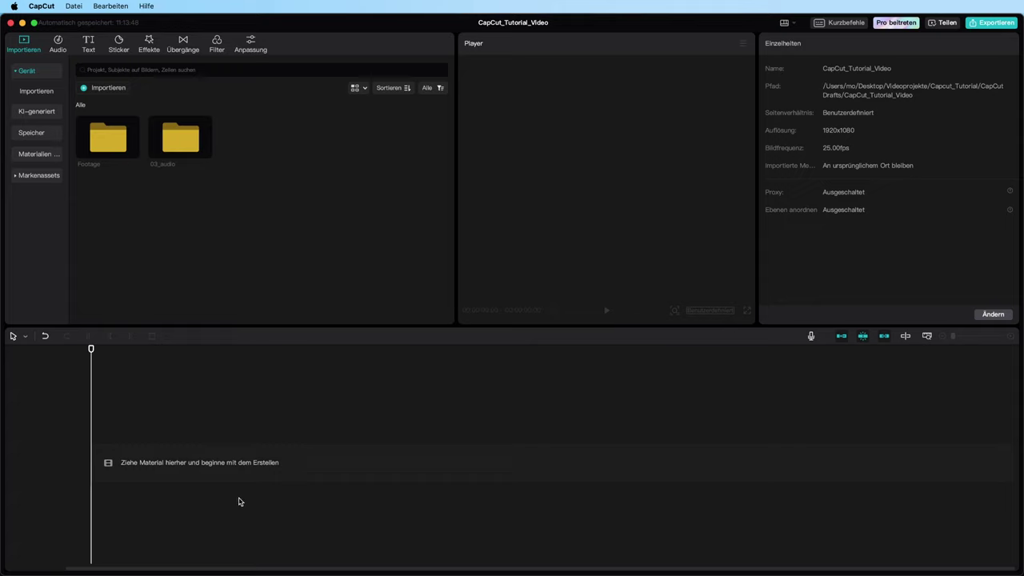
pyautogui.doubleClick(109, 147)
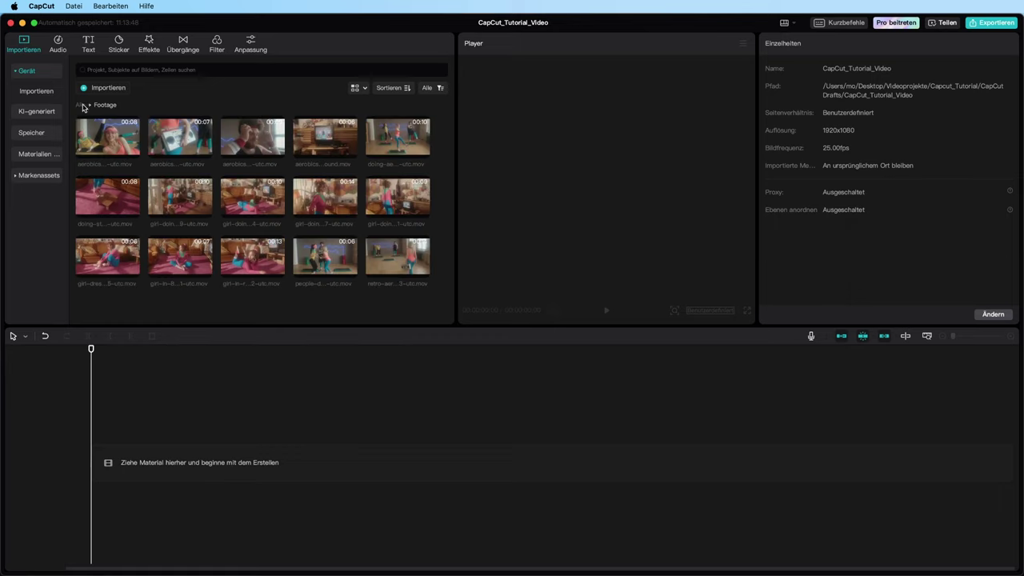
pyautogui.click(80, 105)
# Preview the first clip of the Footage folder in full screen and scrub through it
pyautogui.click(98, 142)
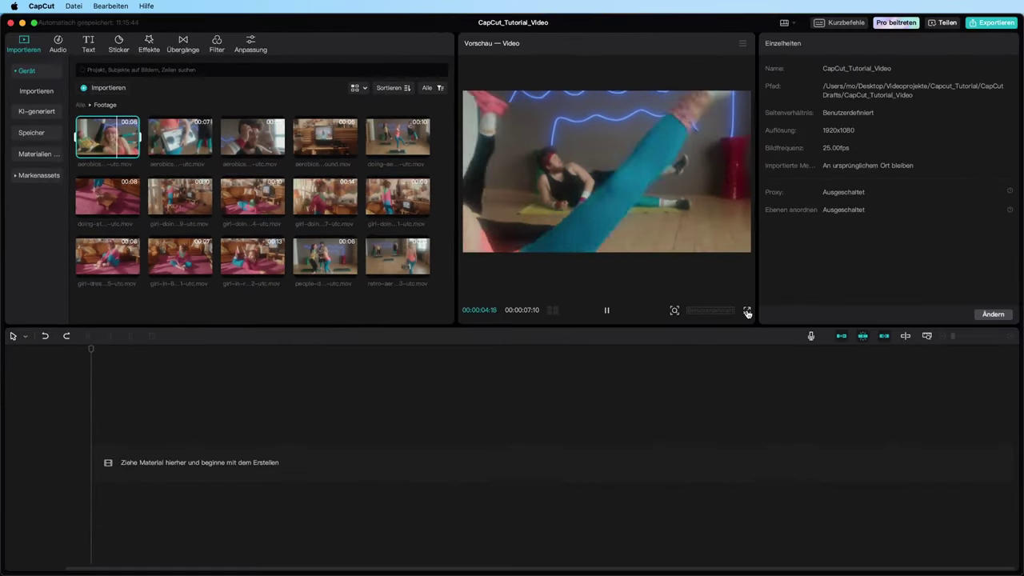
pyautogui.click(950, 396)
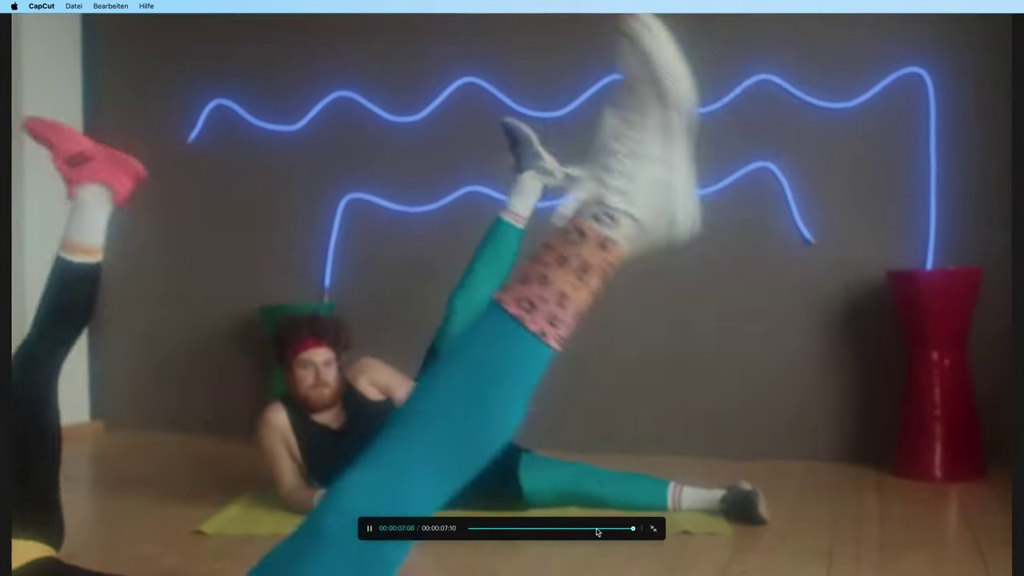
pyautogui.click(507, 529)
pyautogui.moveTo(507, 529); pyautogui.dragTo(548, 530)
pyautogui.press('Escape')
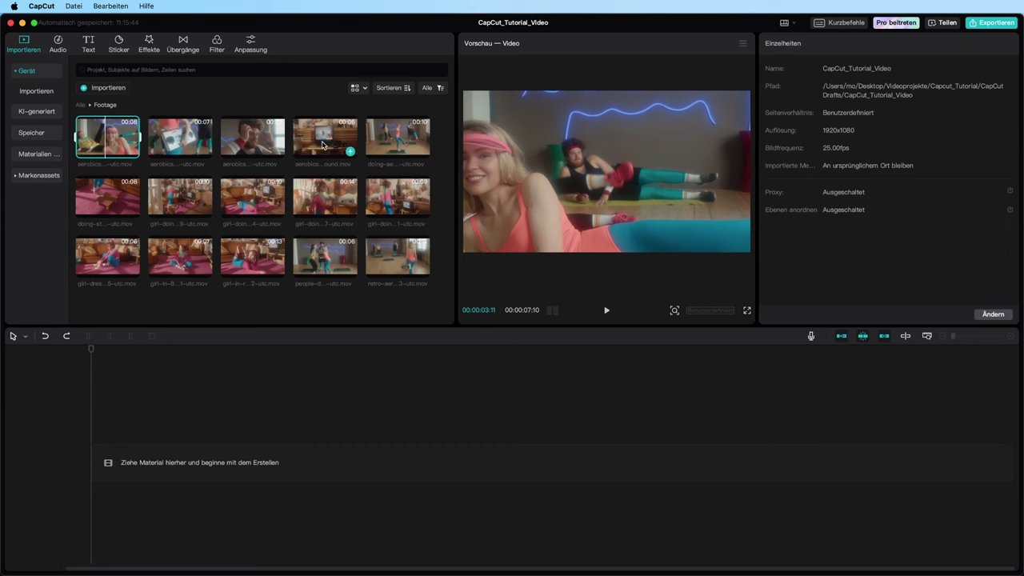
# Trim the aerobics-tape-running-sound.mov clip at both ends to 00:00:03:05 and place it at the start of the timeline
pyautogui.click(323, 145)
pyautogui.press('space')
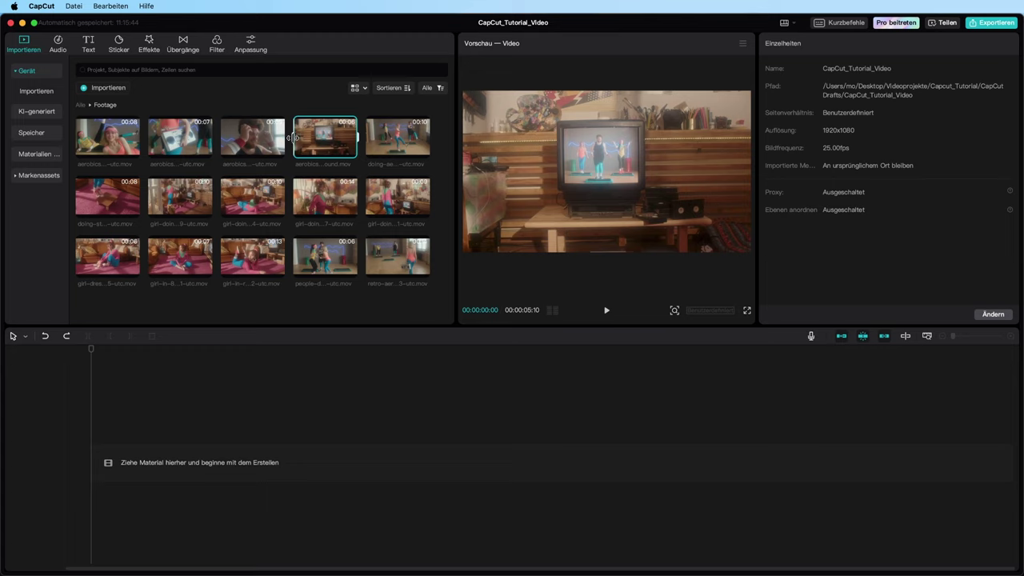
pyautogui.moveTo(293, 137); pyautogui.dragTo(303, 137)
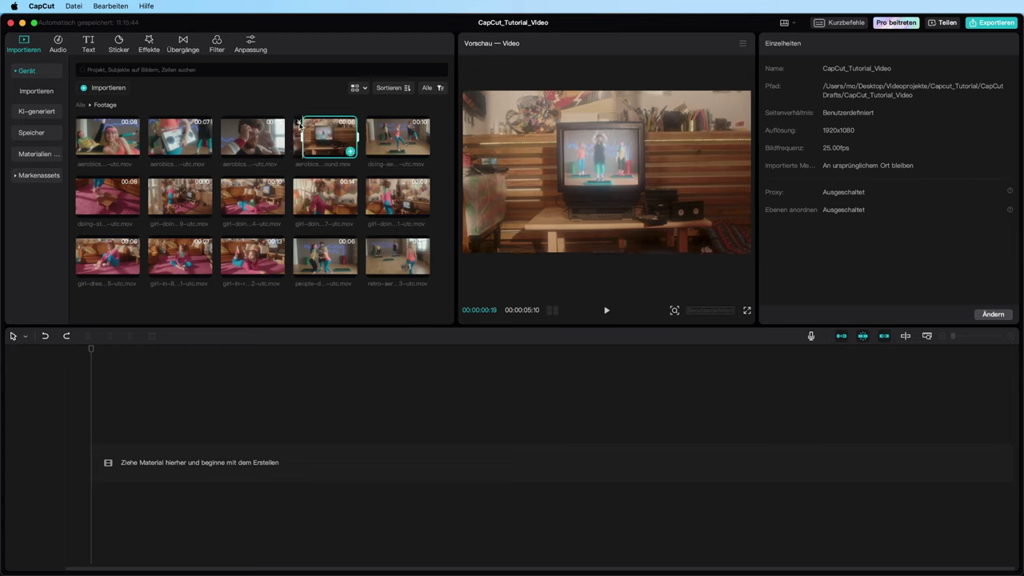
pyautogui.moveTo(353, 137); pyautogui.dragTo(148, 464)
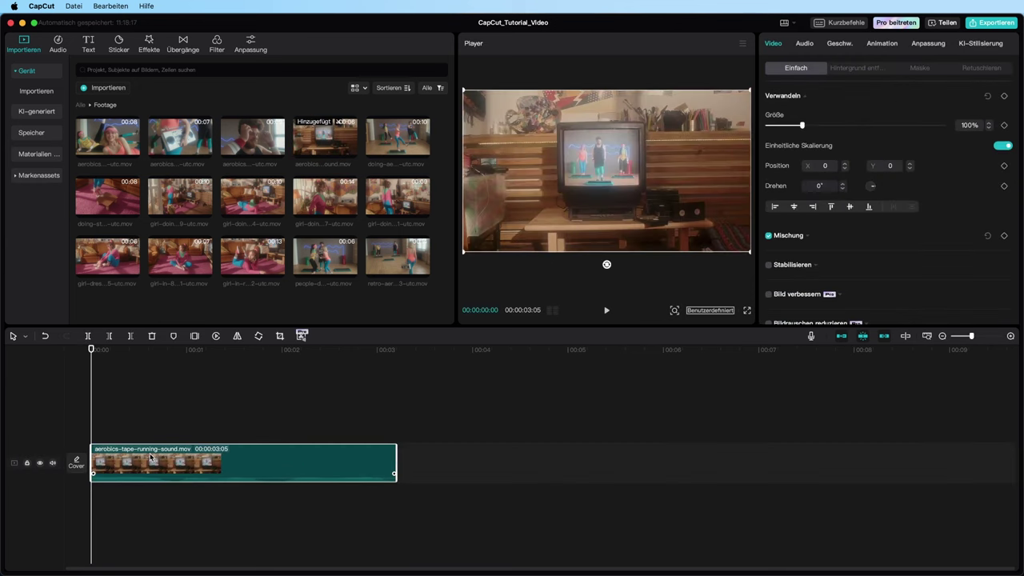
pyautogui.click(169, 400)
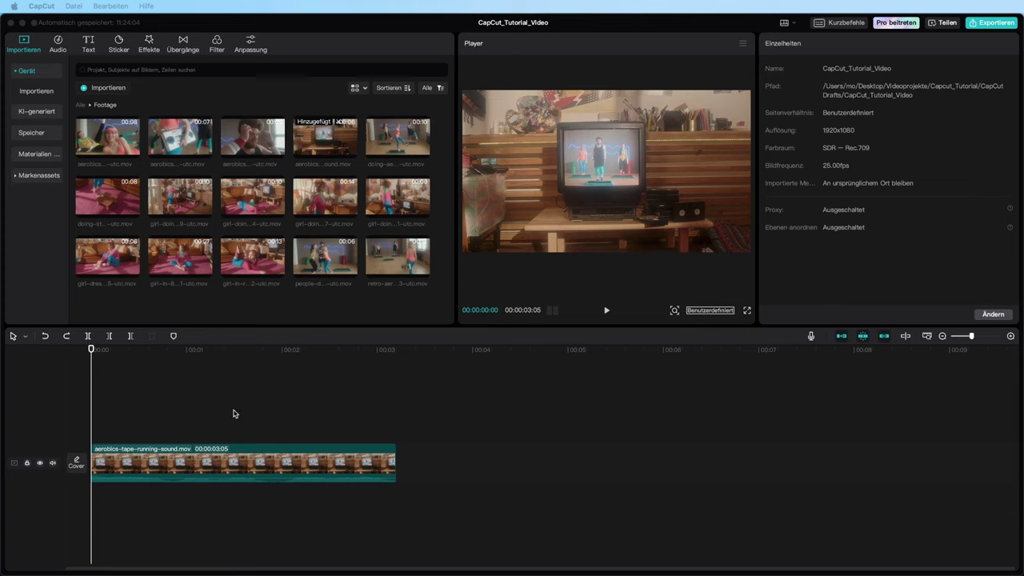
# Examine the aerobics-tape-running-sound.mov clip at different timeline zoom levels and play it through
pyautogui.scroll(5, 234, 414)
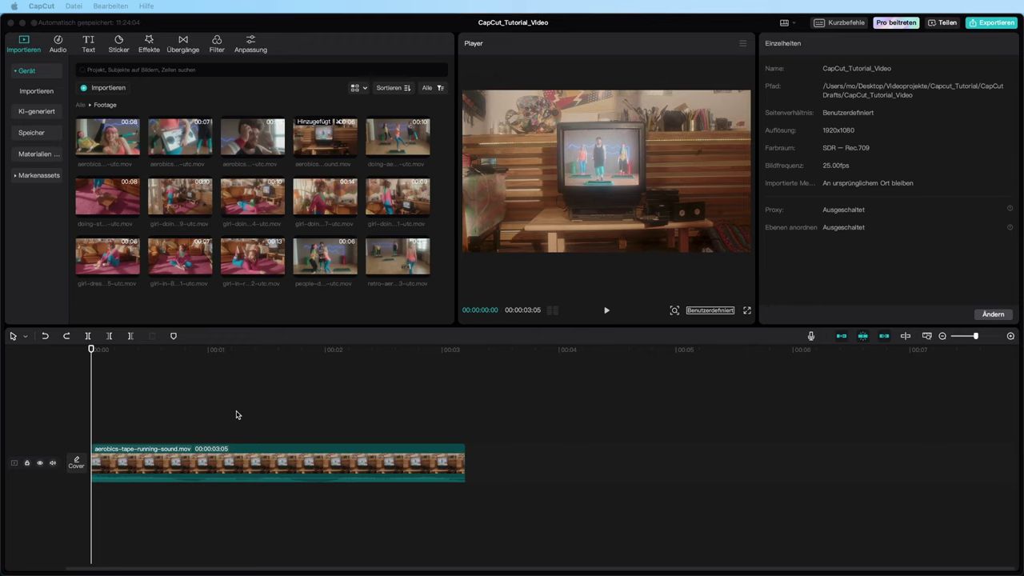
pyautogui.scroll(6, 237, 414)
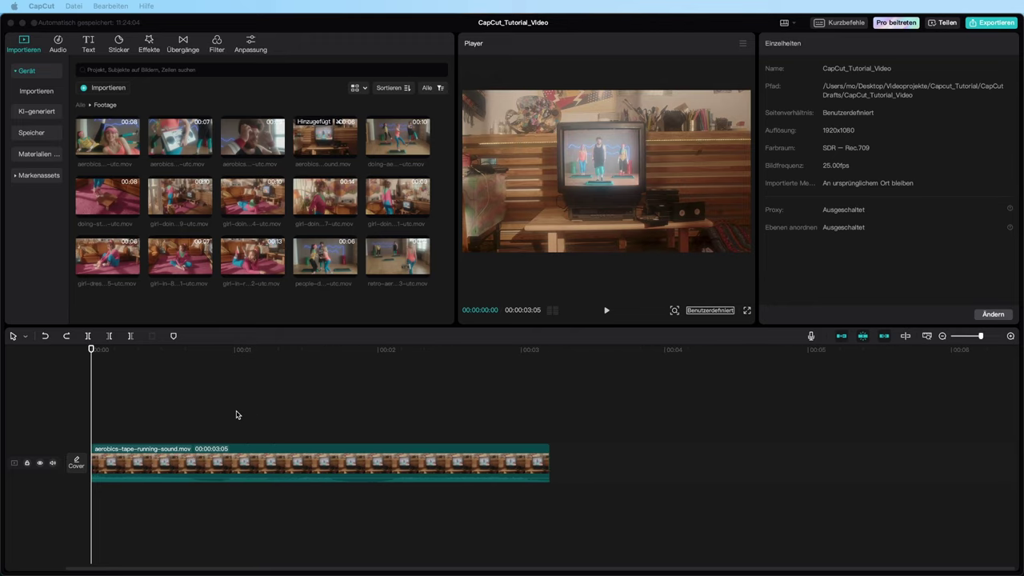
pyautogui.scroll(-5, 236, 414)
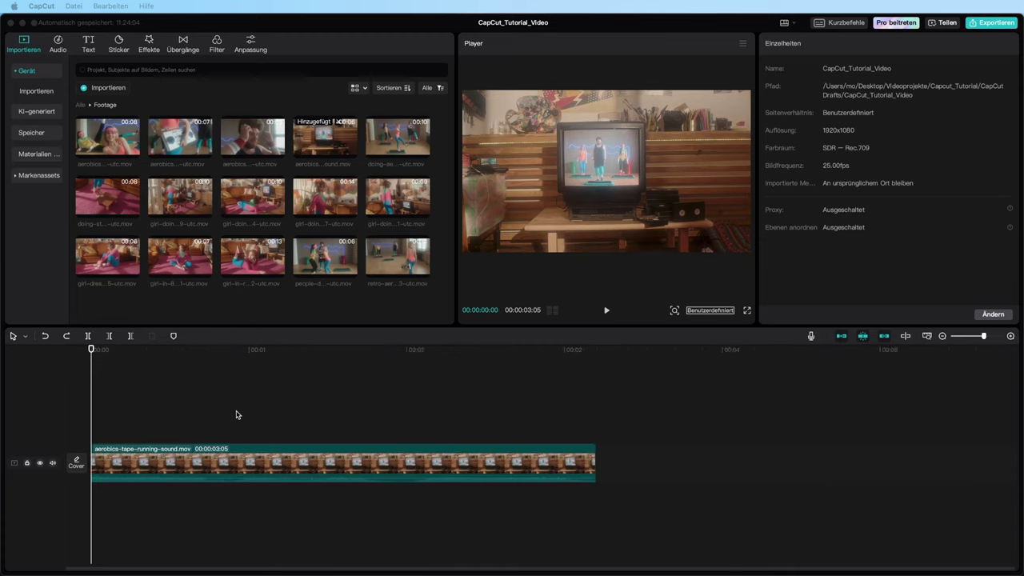
pyautogui.scroll(-5, 236, 414)
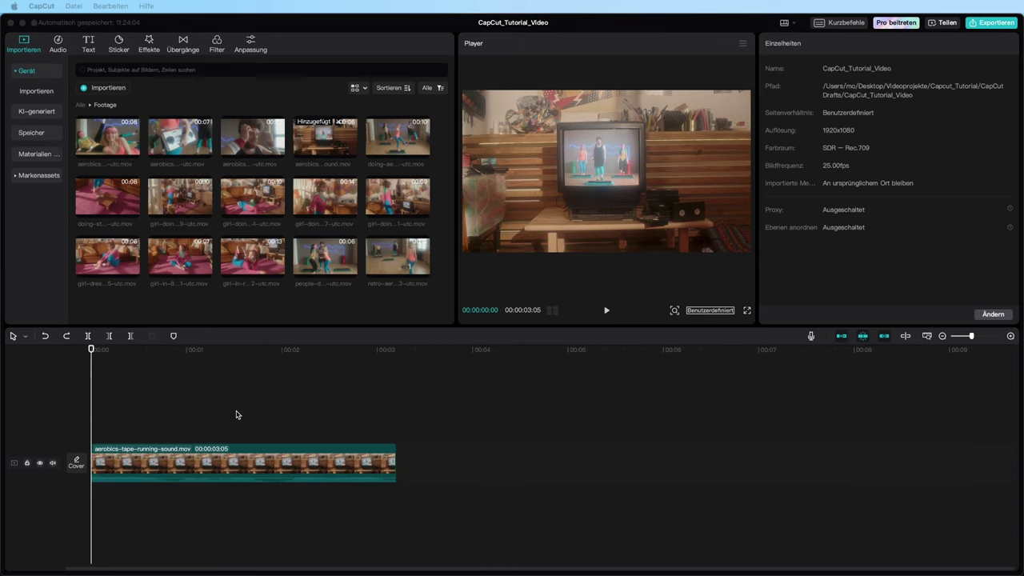
pyautogui.scroll(-1, 236, 414)
pyautogui.scroll(5, 236, 414)
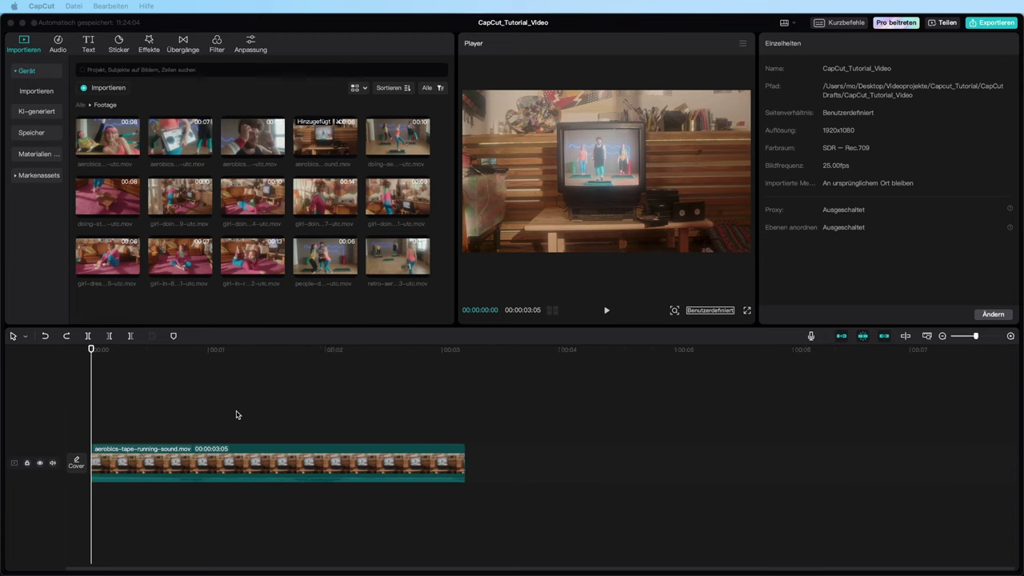
pyautogui.scroll(3, 236, 415)
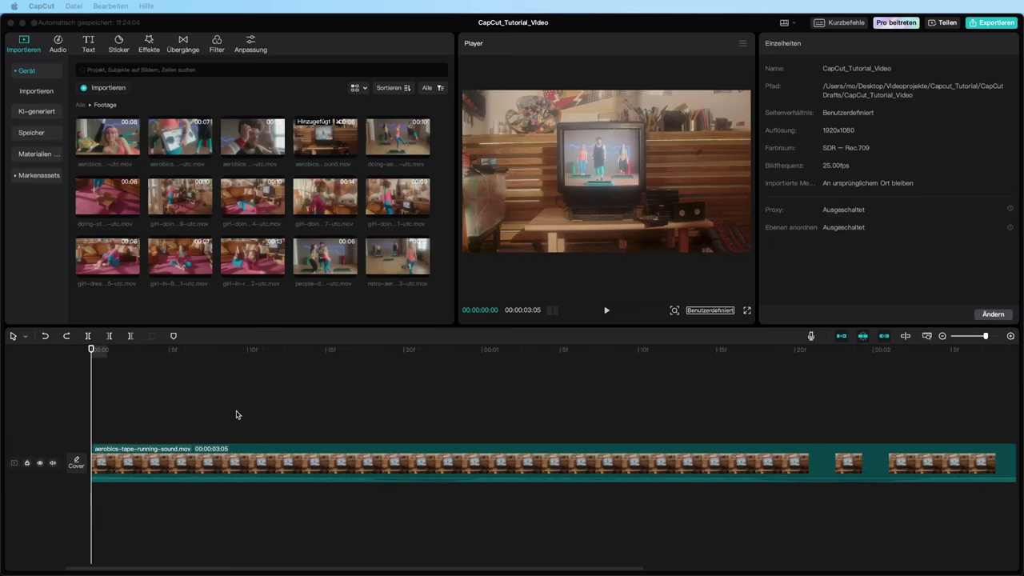
pyautogui.scroll(-2, 236, 414)
pyautogui.scroll(2, 236, 414)
pyautogui.scroll(-4, 236, 414)
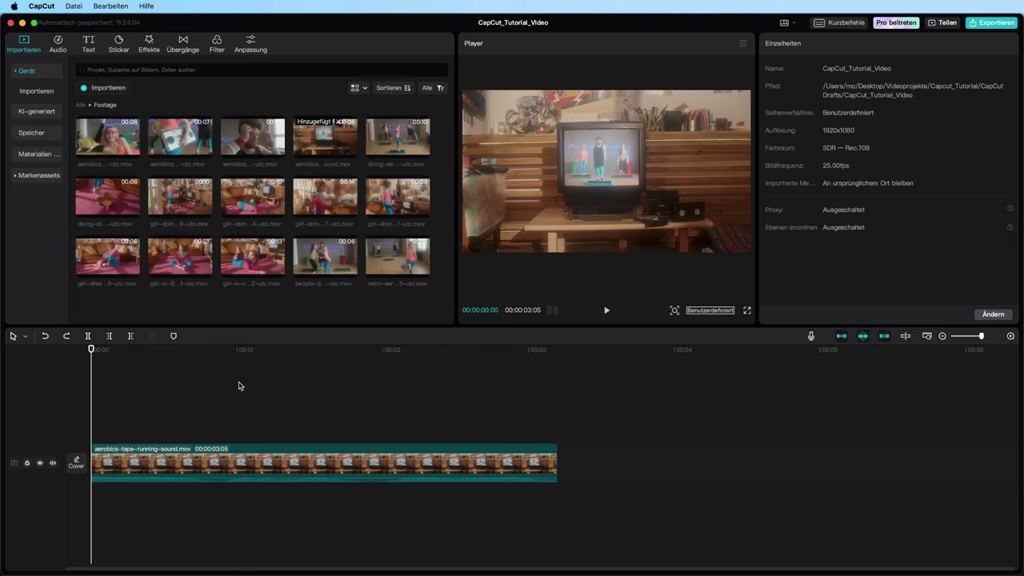
pyautogui.press('space')
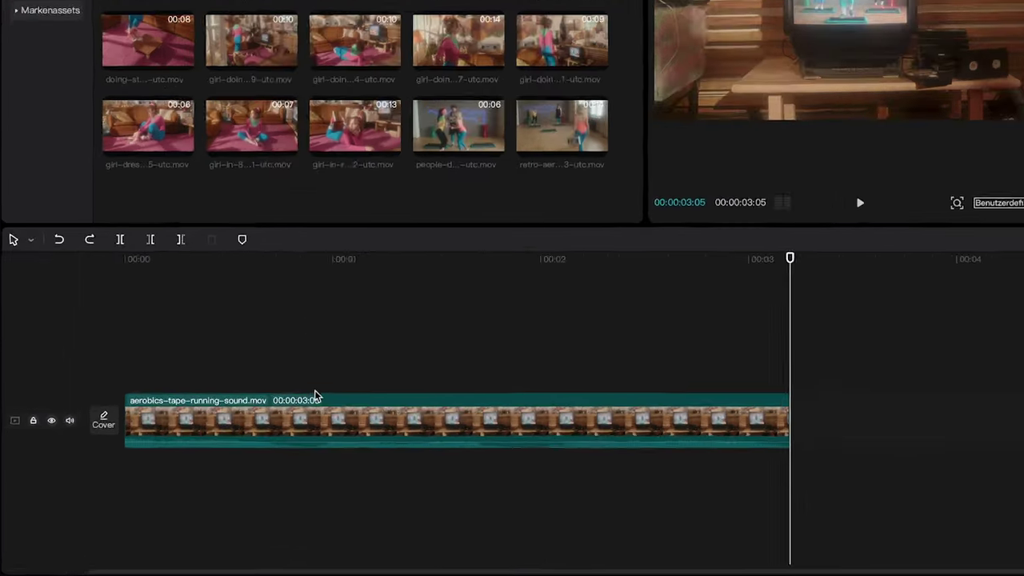
# Extract the audio from the aerobics-tape-running-sound.mov clip, delete the separated audio, and play the clip to check it
pyautogui.click(217, 453)
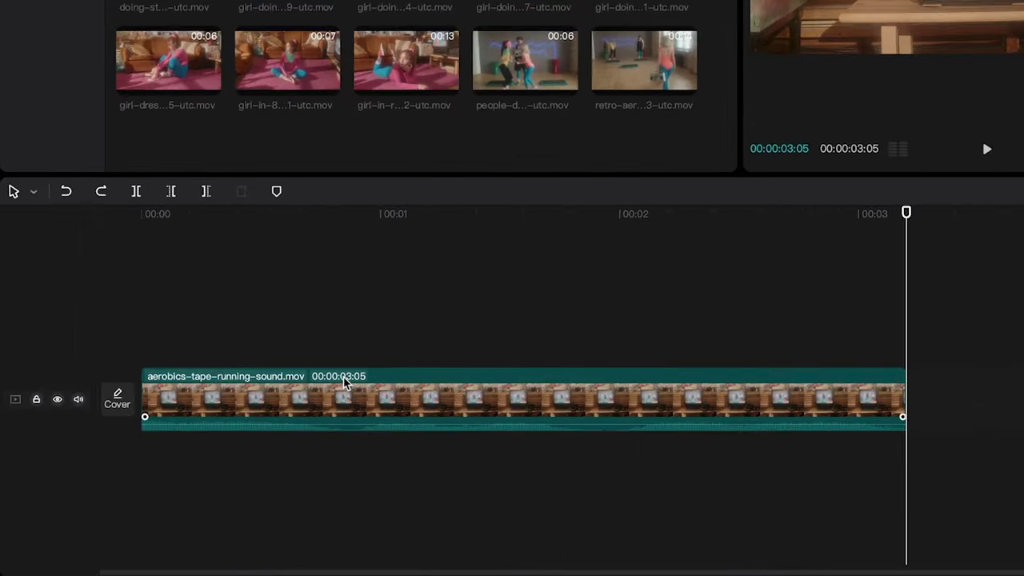
pyautogui.click(377, 389)
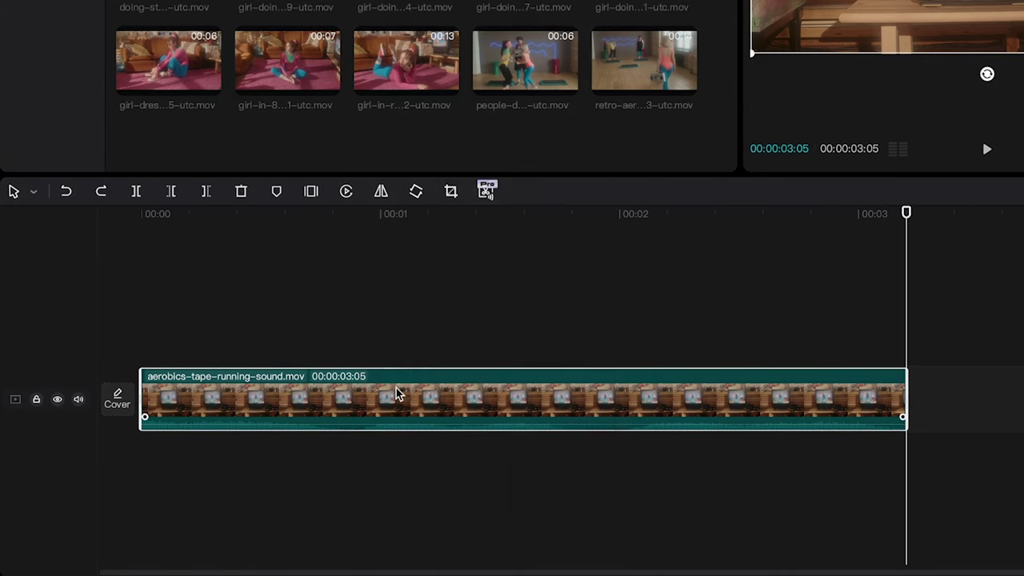
pyautogui.rightClick(396, 388)
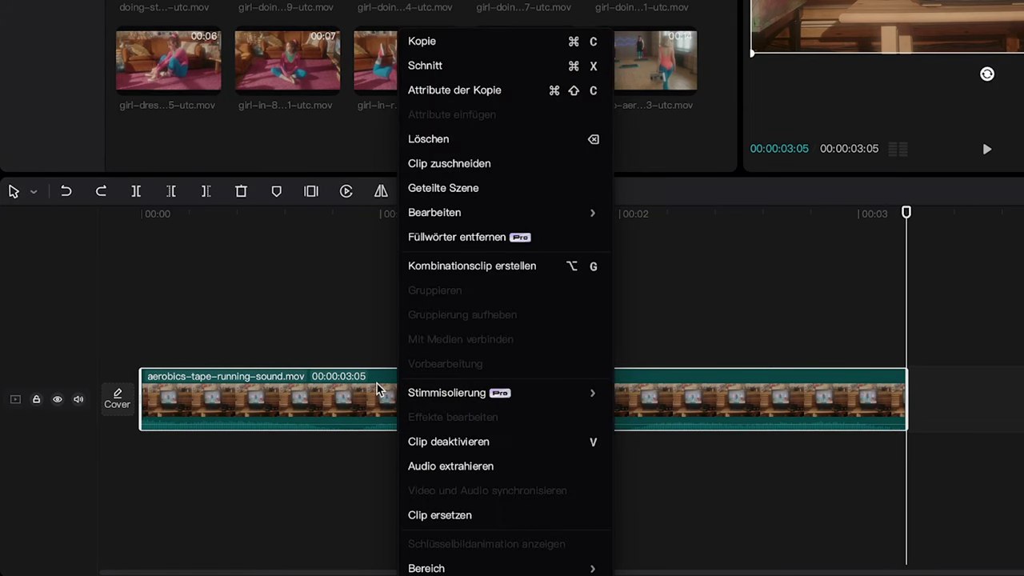
pyautogui.click(441, 466)
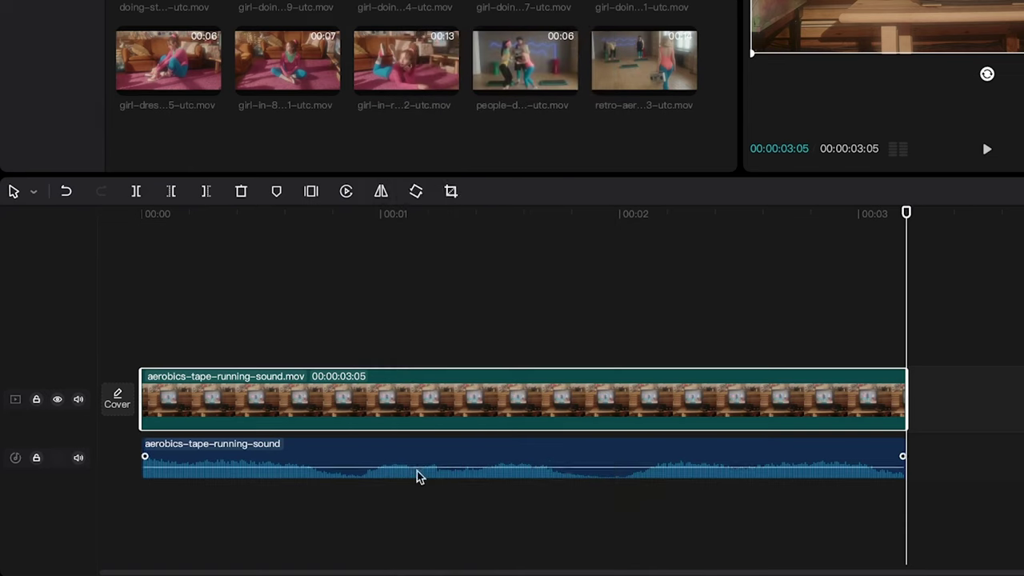
pyautogui.click(219, 454)
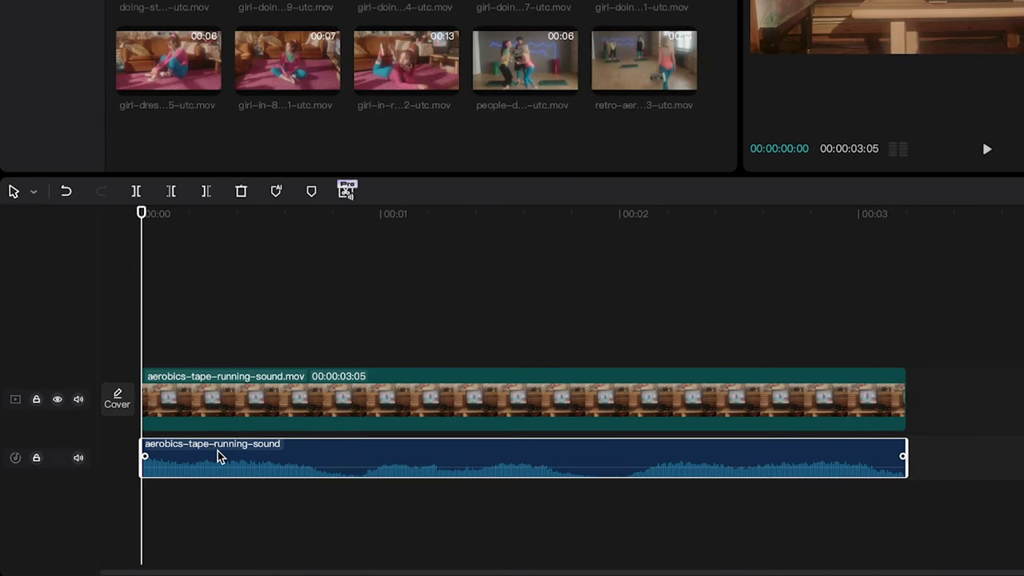
pyautogui.press('Delete')
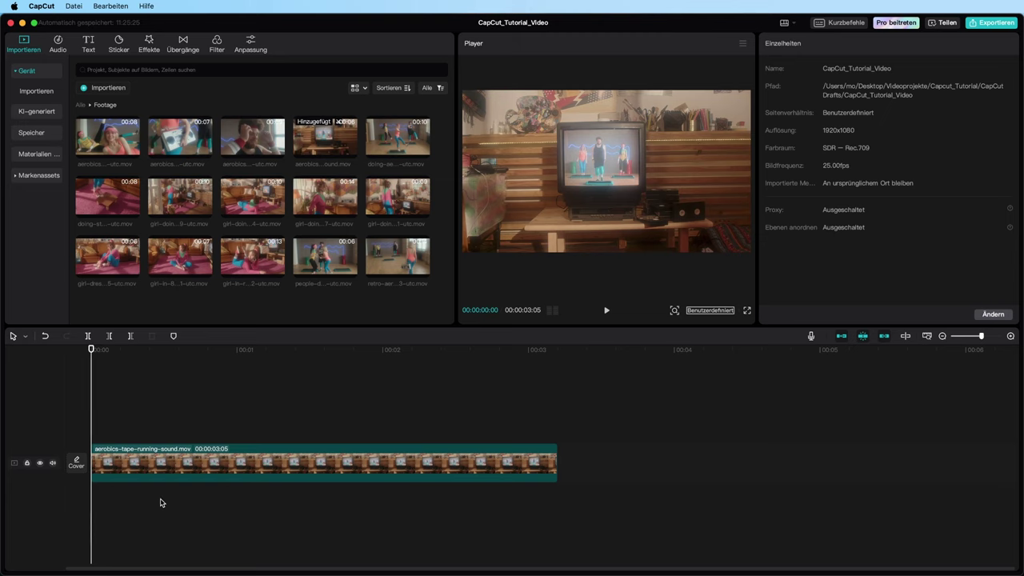
pyautogui.press('space')
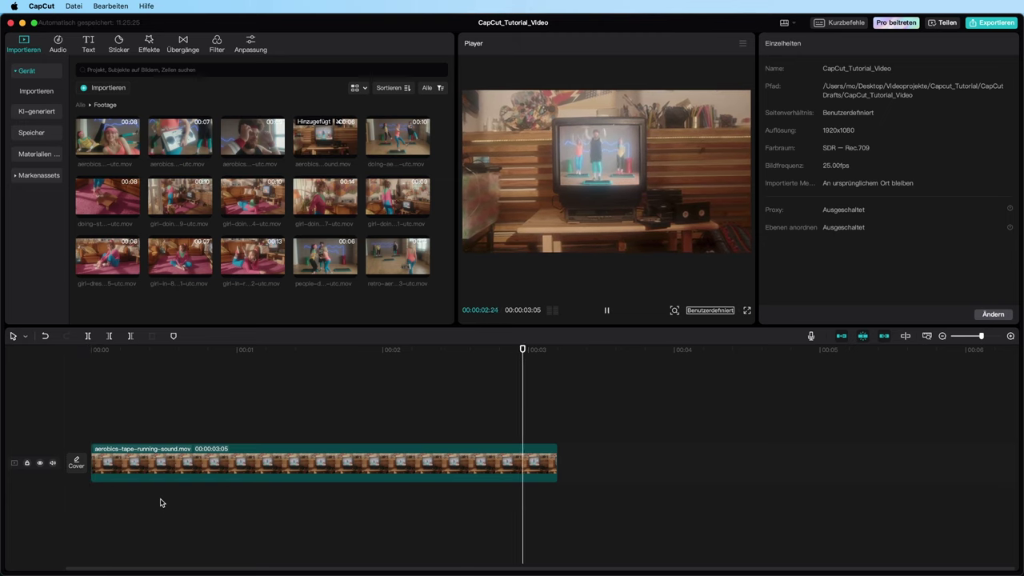
pyautogui.click(99, 384)
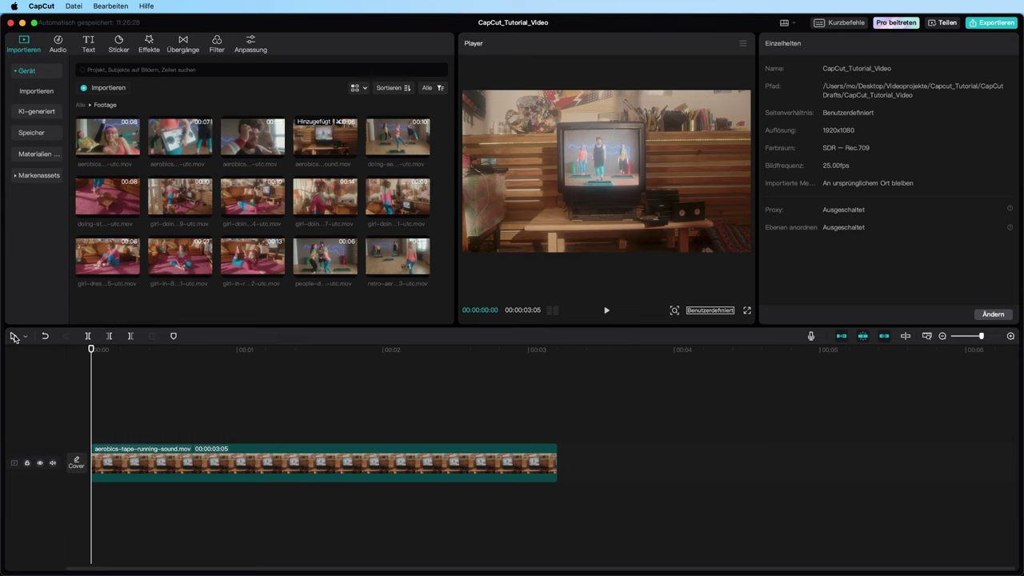
# Split the aerobics-tape-running-sound.mov clip on the timeline at 00:00:00:13 with the split tool
pyautogui.click(15, 338)
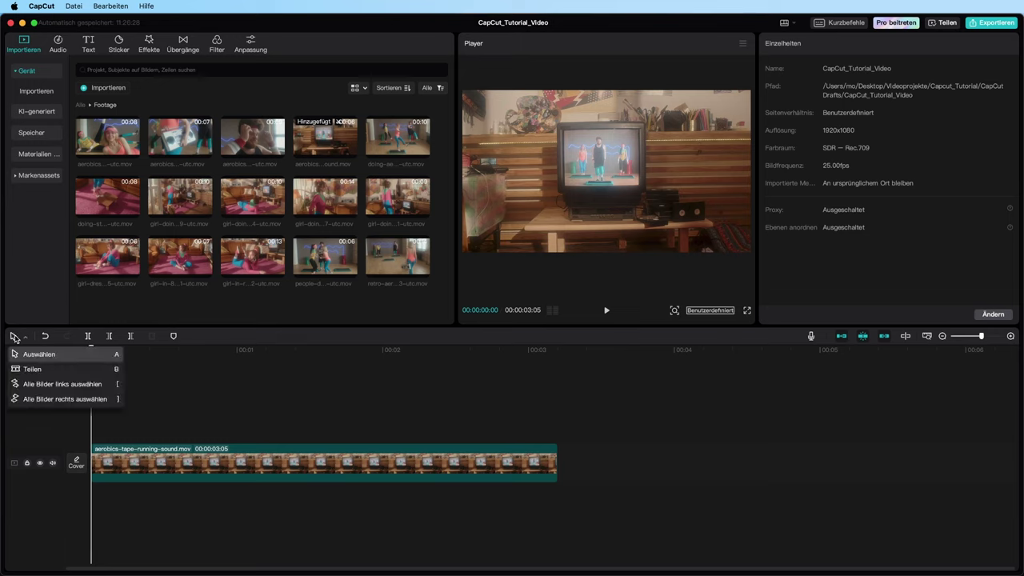
pyautogui.click(31, 369)
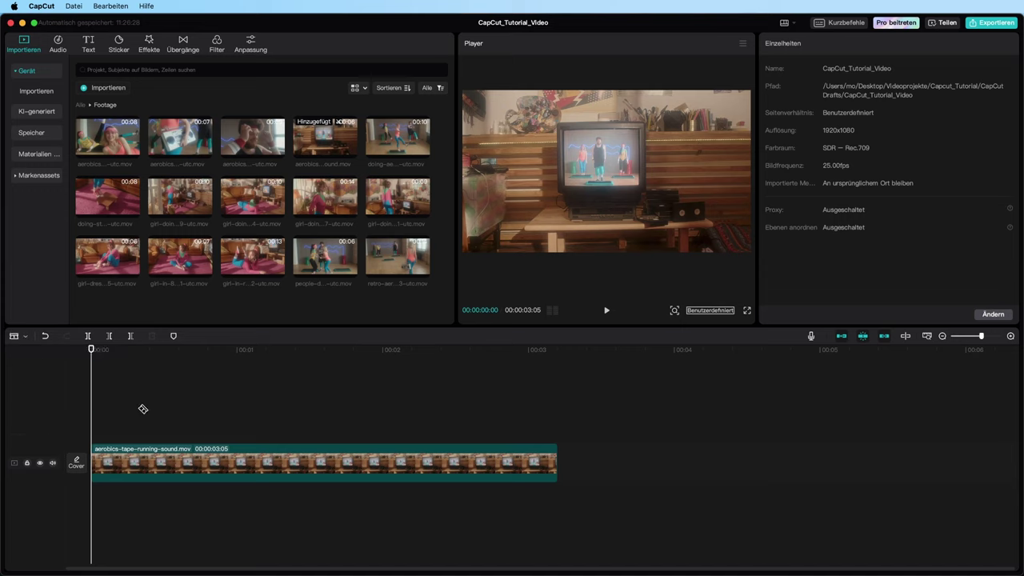
pyautogui.click(115, 350)
pyautogui.moveTo(115, 349); pyautogui.dragTo(167, 361)
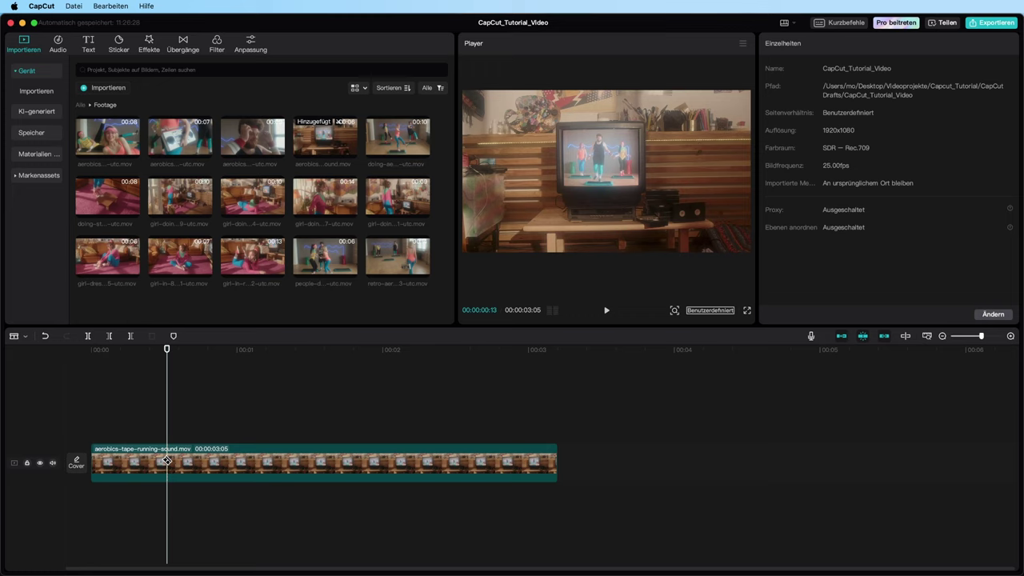
pyautogui.click(166, 461)
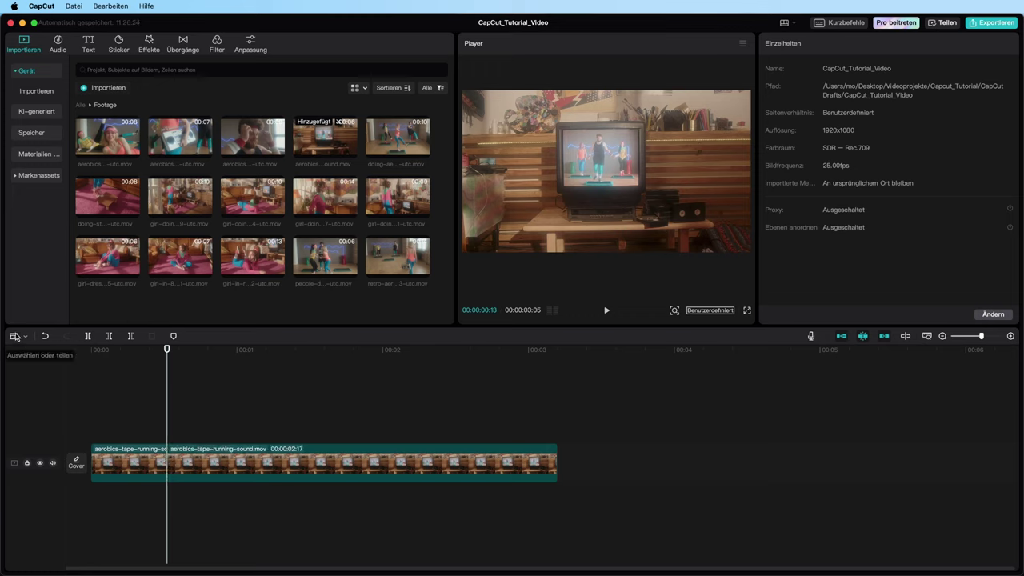
# Switch back to the selection tool and delete the short first segment of the split clip
pyautogui.click(16, 336)
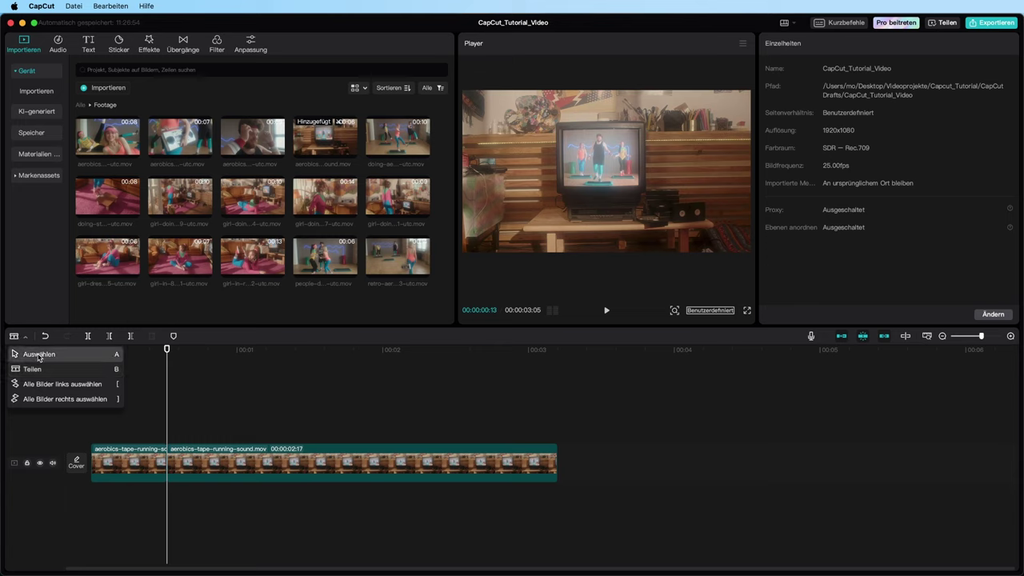
pyautogui.click(104, 357)
pyautogui.click(121, 458)
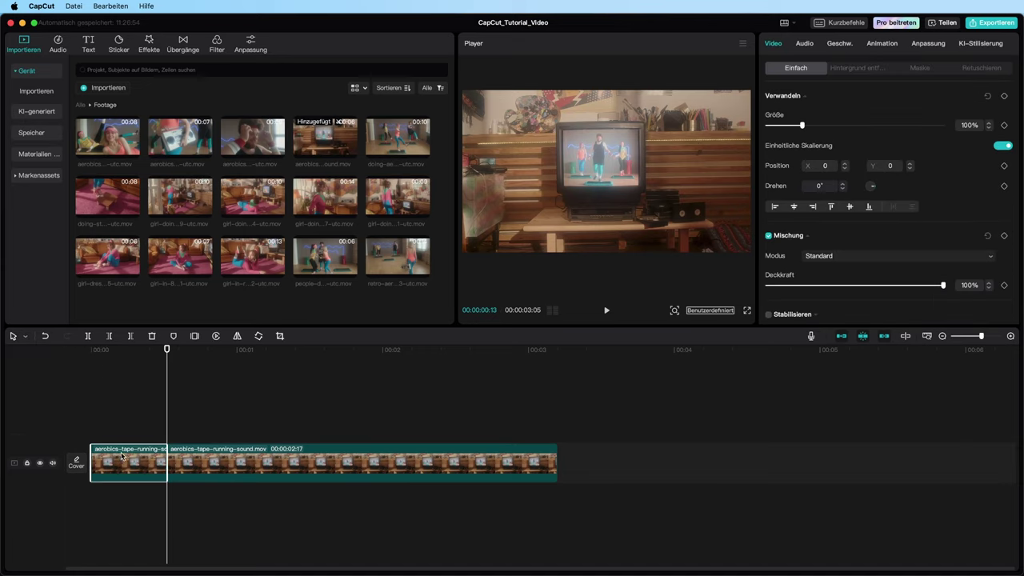
pyautogui.press('Delete')
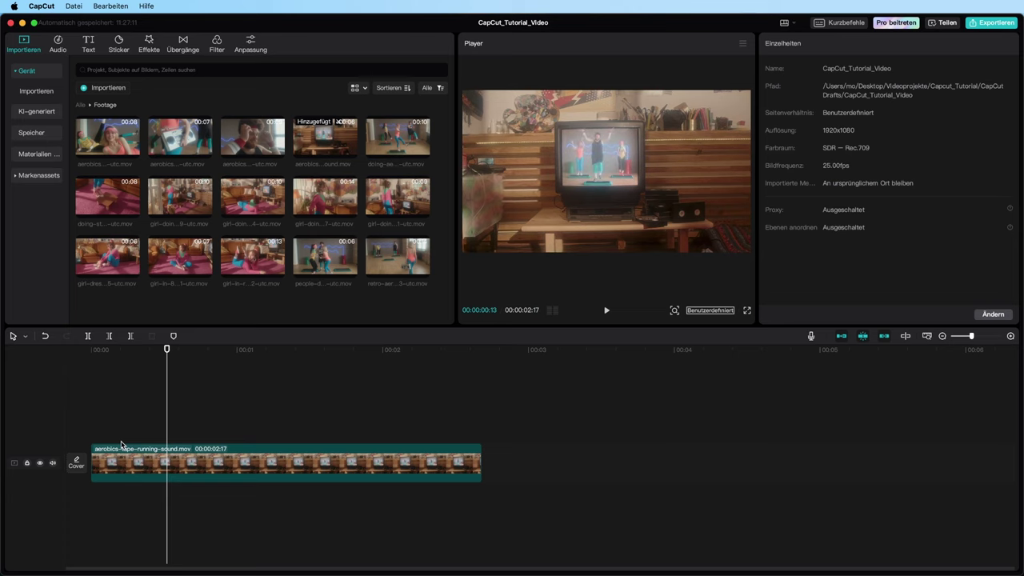
# Return the playhead to the start and undo the segment deletion and the split
pyautogui.moveTo(117, 350); pyautogui.dragTo(83, 351)
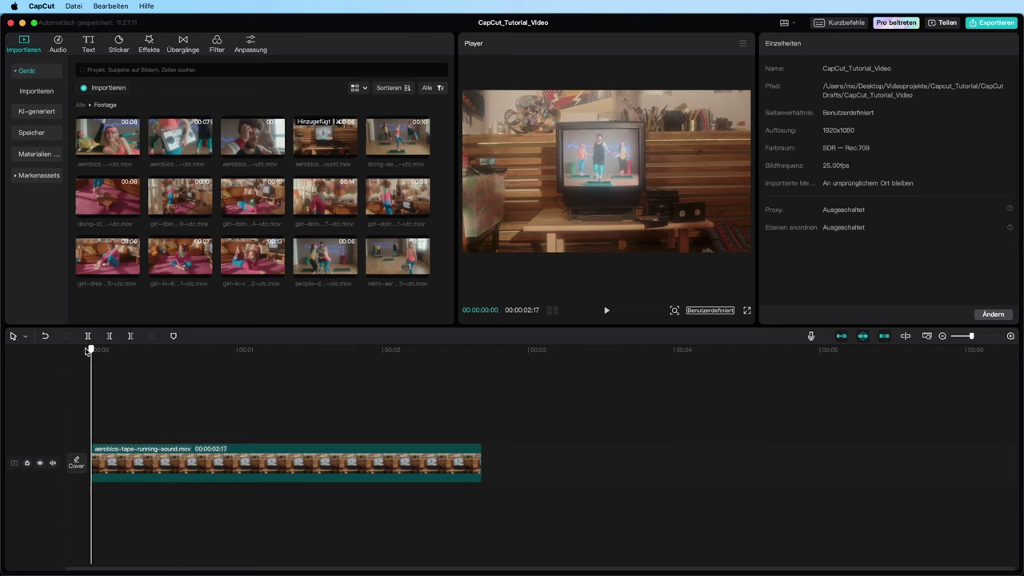
pyautogui.press('super+z')
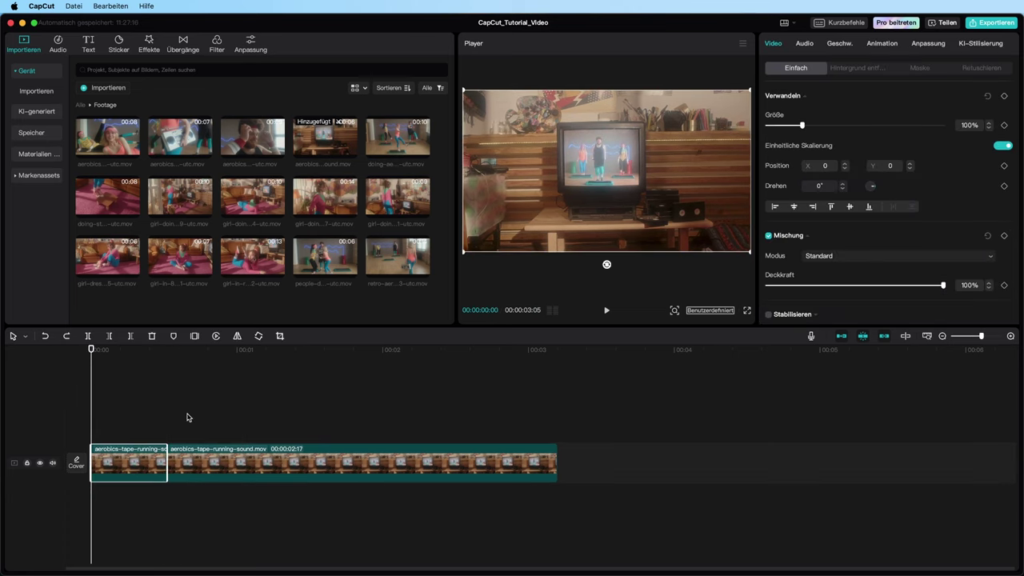
pyautogui.press('super+z')
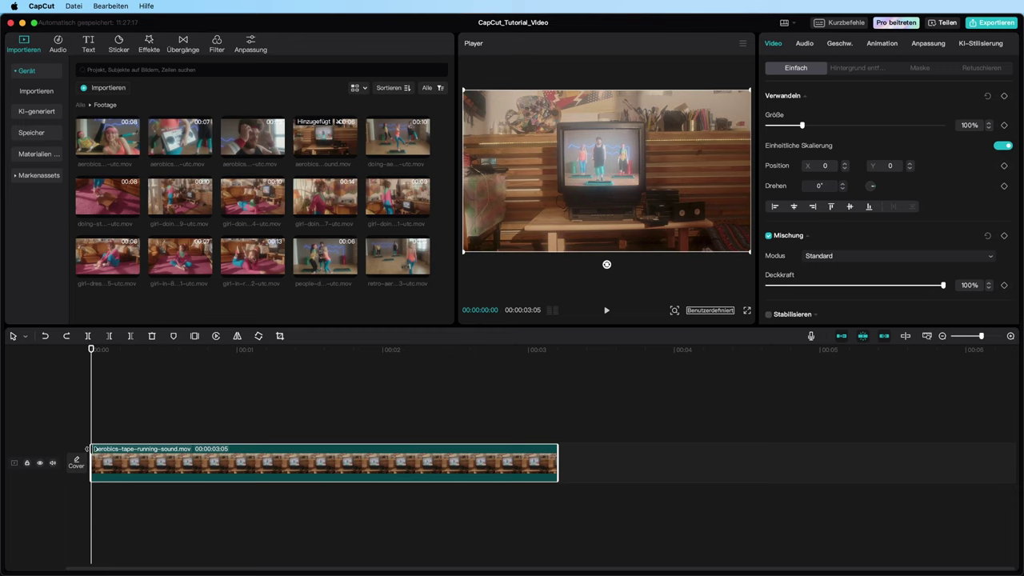
# Trim the beginning of the aerobics-tape-running-sound.mov clip to a duration of 00:00:02:17 and play it
pyautogui.moveTo(94, 451); pyautogui.dragTo(164, 450)
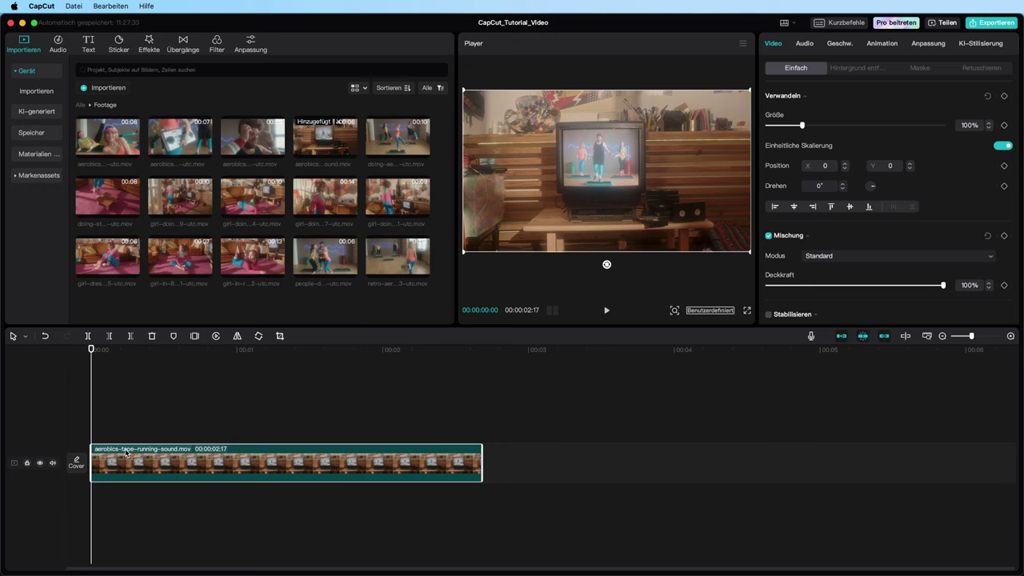
pyautogui.press('space')
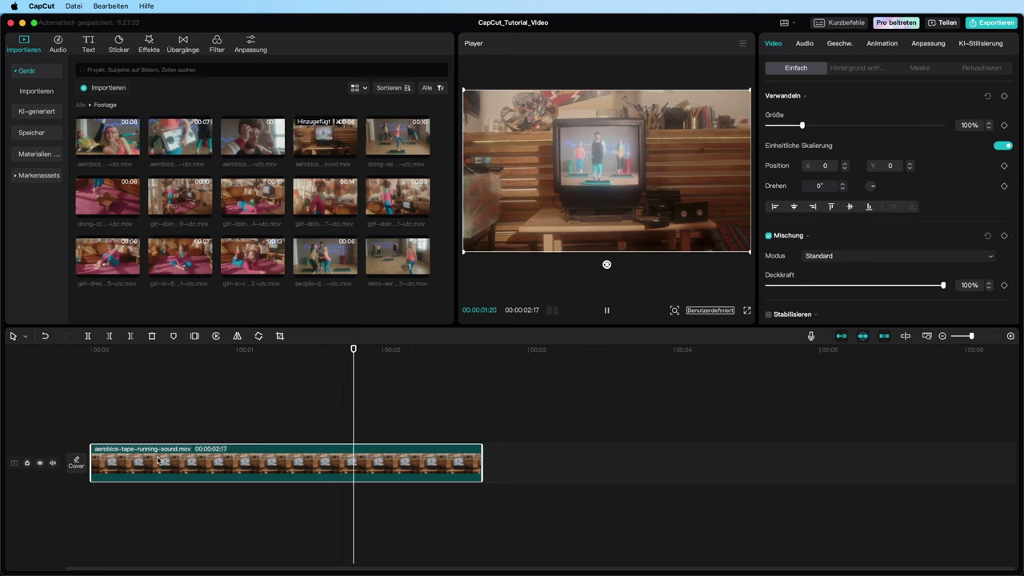
pyautogui.click(50, 352)
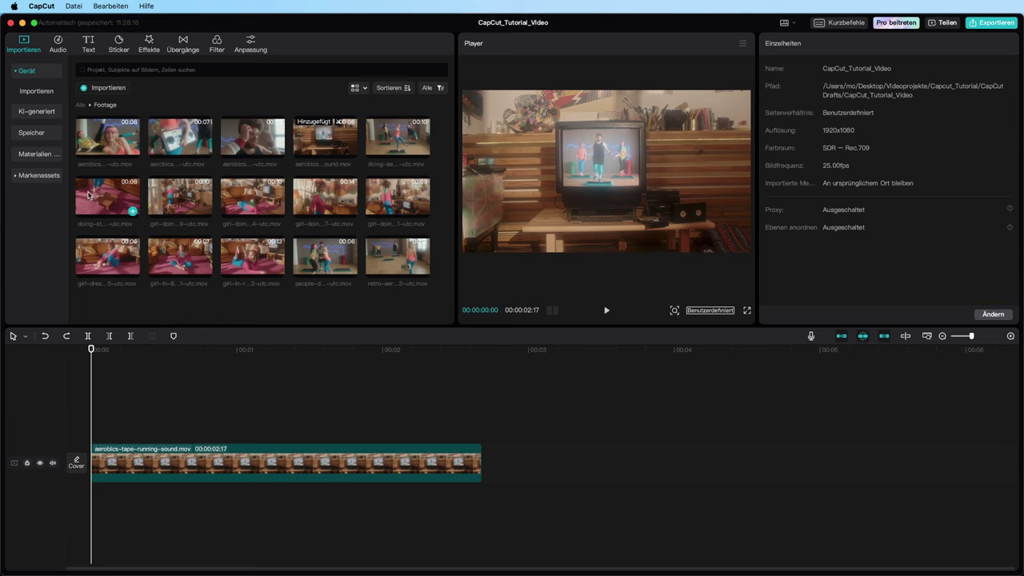
# Set the in point of the girl-doing-step-aerobics-in-80s clip ending in 27-01 to about 00:00:02:03 and place it after the first timeline clip
pyautogui.click(114, 201)
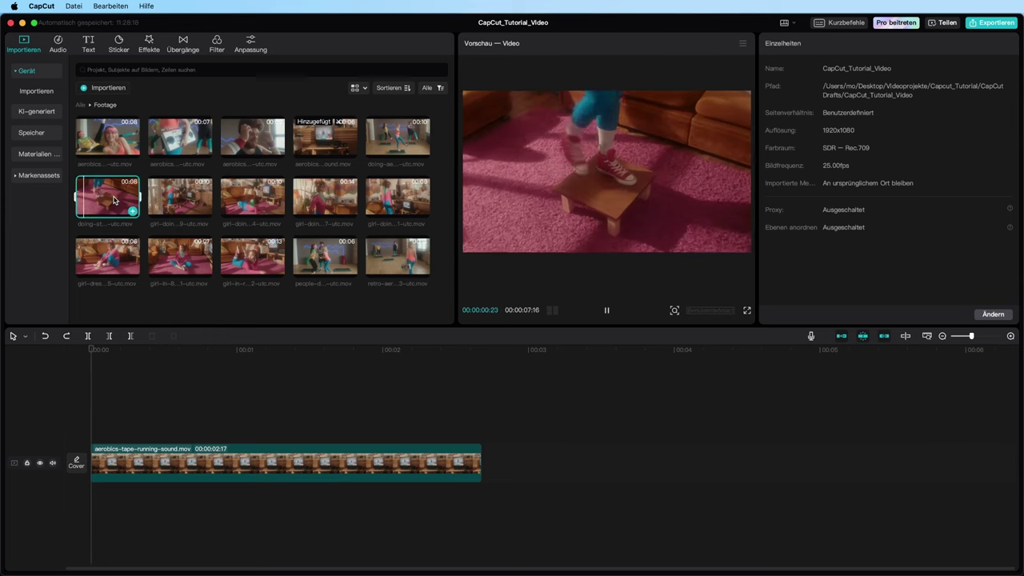
pyautogui.click(376, 197)
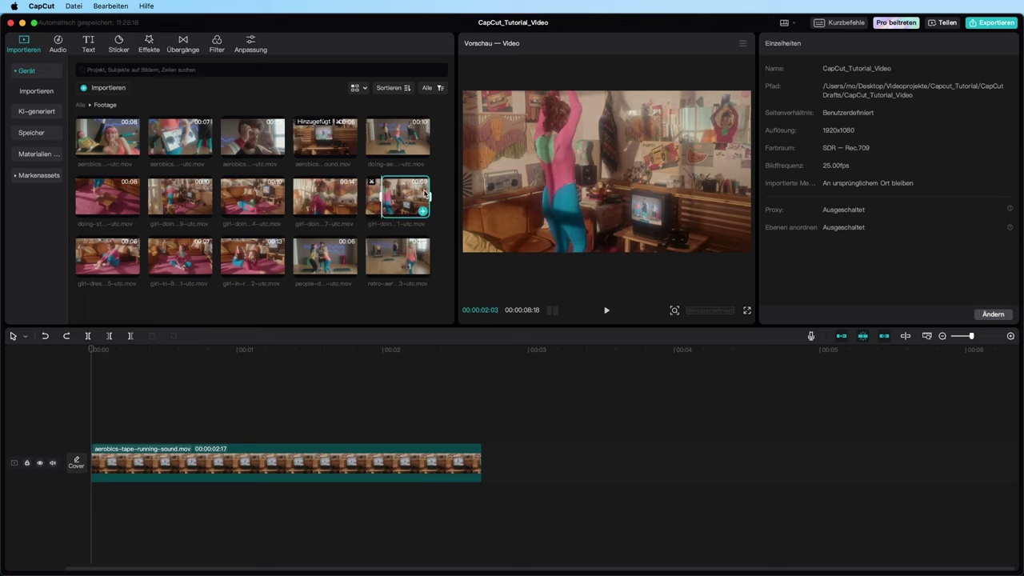
pyautogui.moveTo(396, 197)
pyautogui.moveTo(392, 195); pyautogui.dragTo(481, 464)
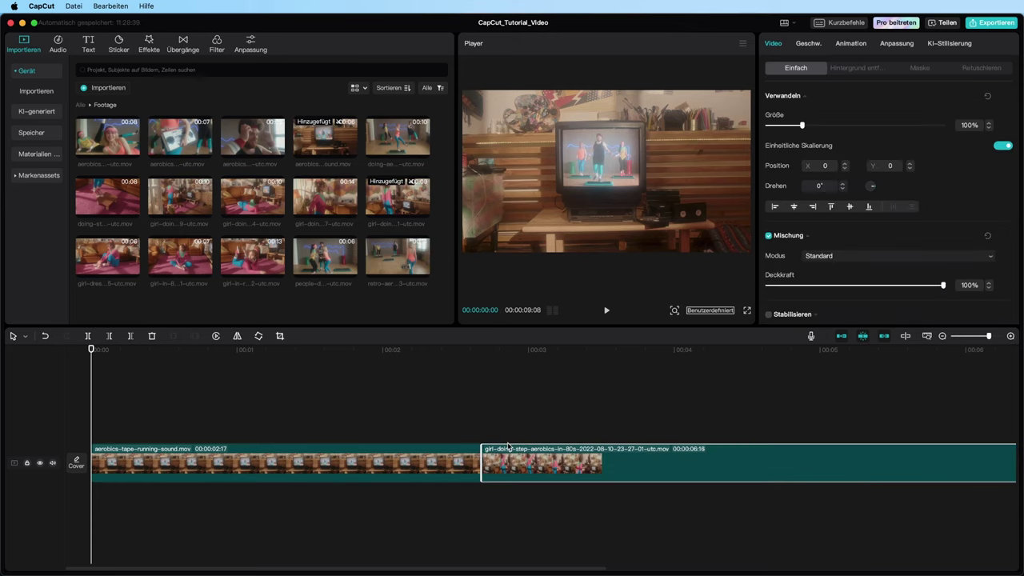
# Play the cut between the first and second timeline clips several times to check where the second should end
pyautogui.click(425, 352)
pyautogui.press('space')
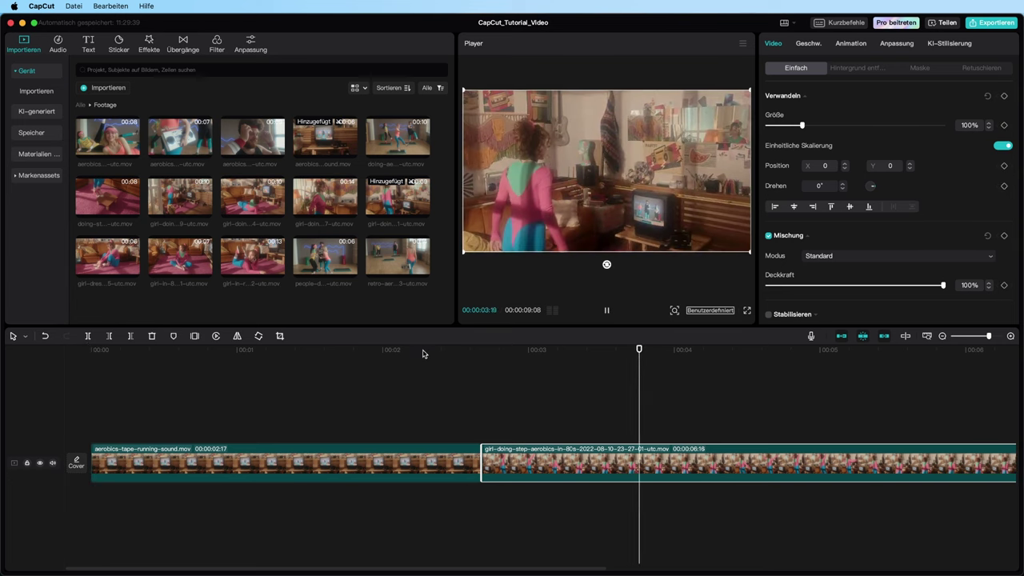
pyautogui.click(416, 352)
pyautogui.press('space')
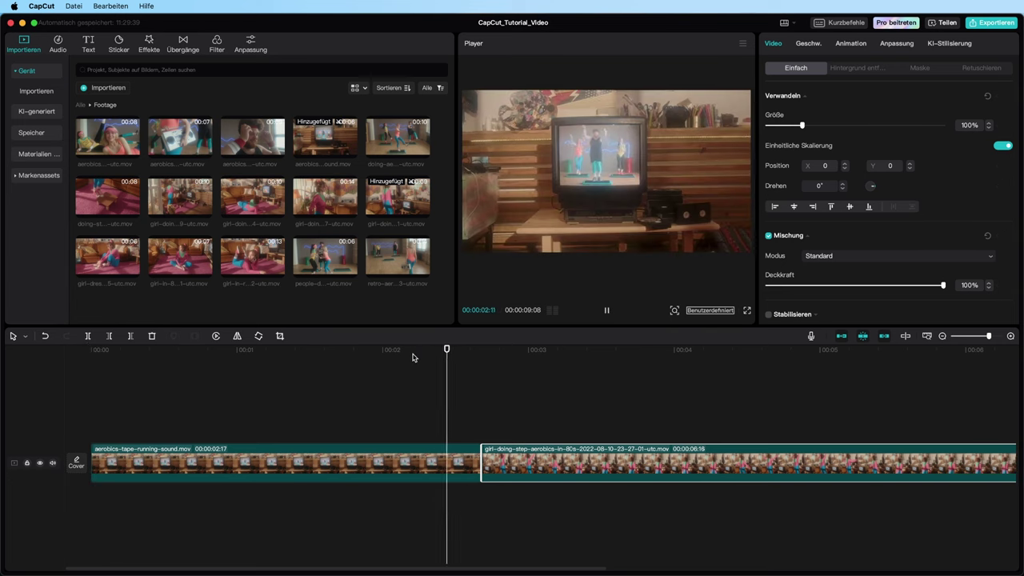
pyautogui.click(413, 352)
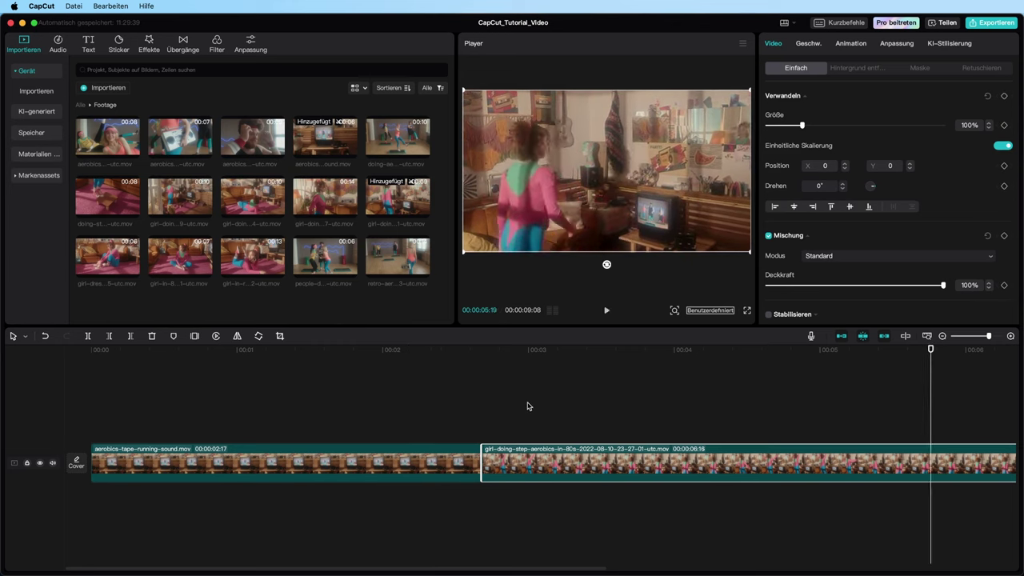
pyautogui.click(452, 375)
pyautogui.click(413, 352)
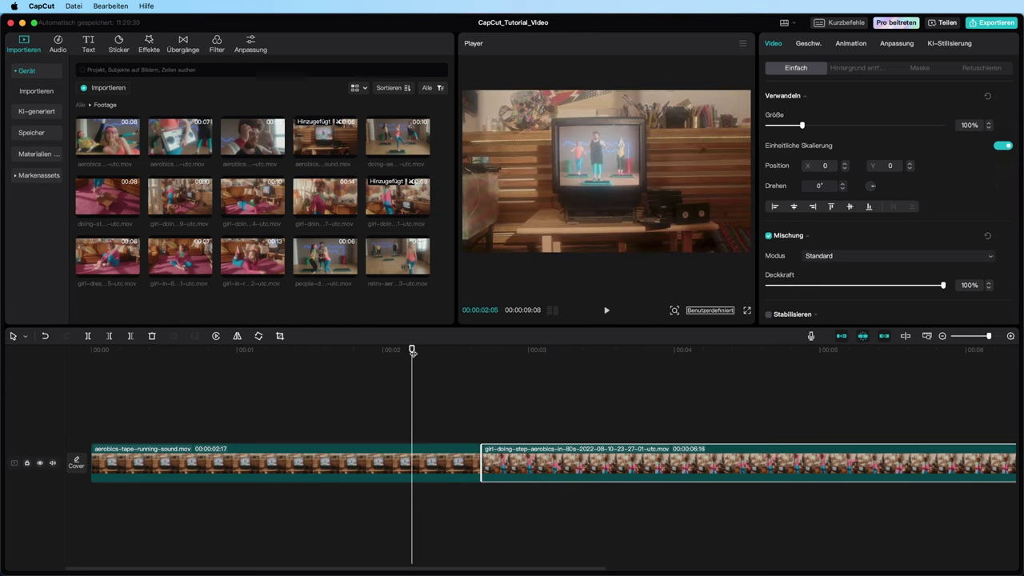
pyautogui.press('space')
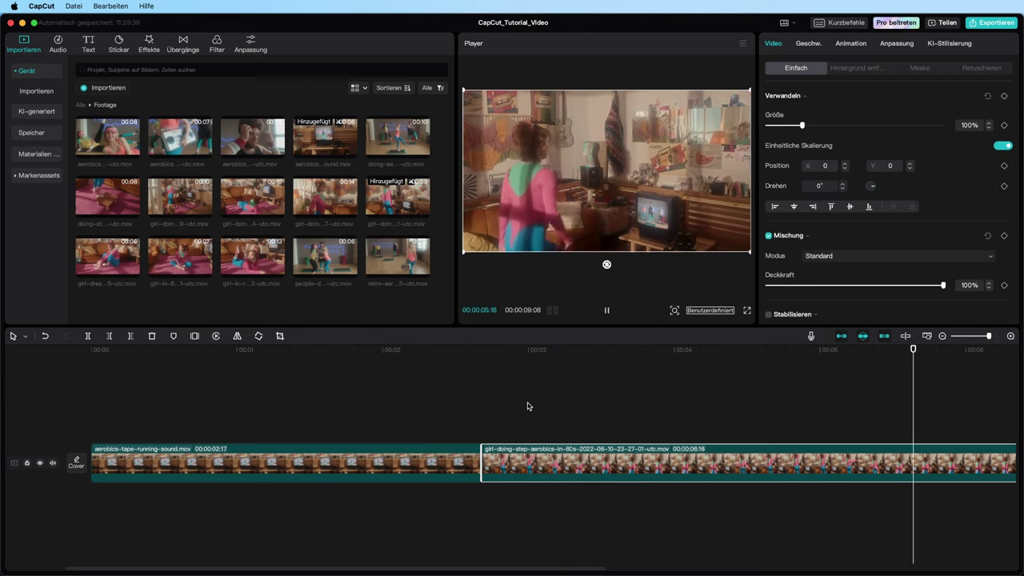
pyautogui.press('space')
# Trim the end of the girl-doing-step-aerobics-in-80s clip to 00:00:03:20 on the timeline
pyautogui.moveTo(717, 396); pyautogui.dragTo(648, 409)
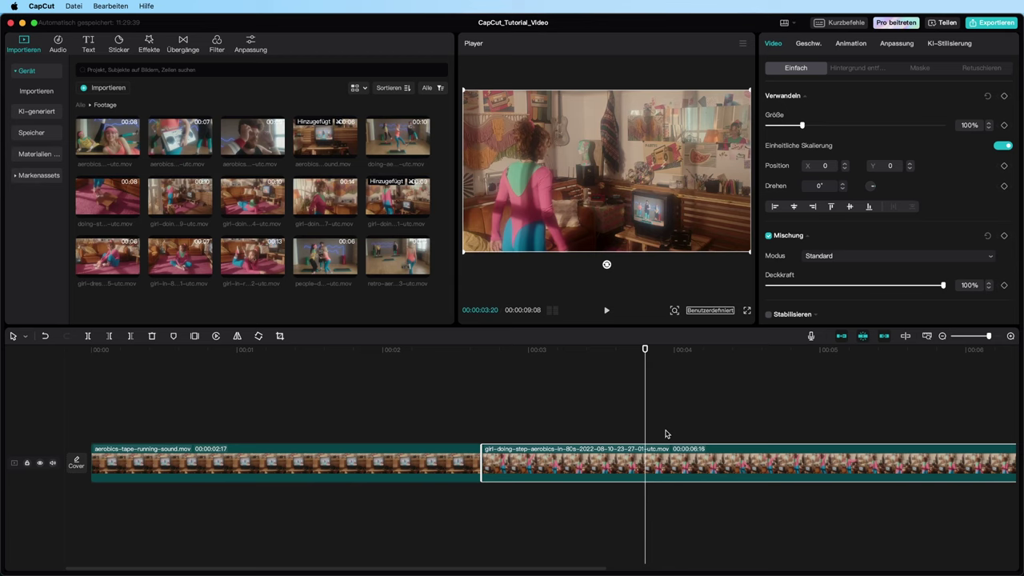
pyautogui.scroll(-5, 668, 432)
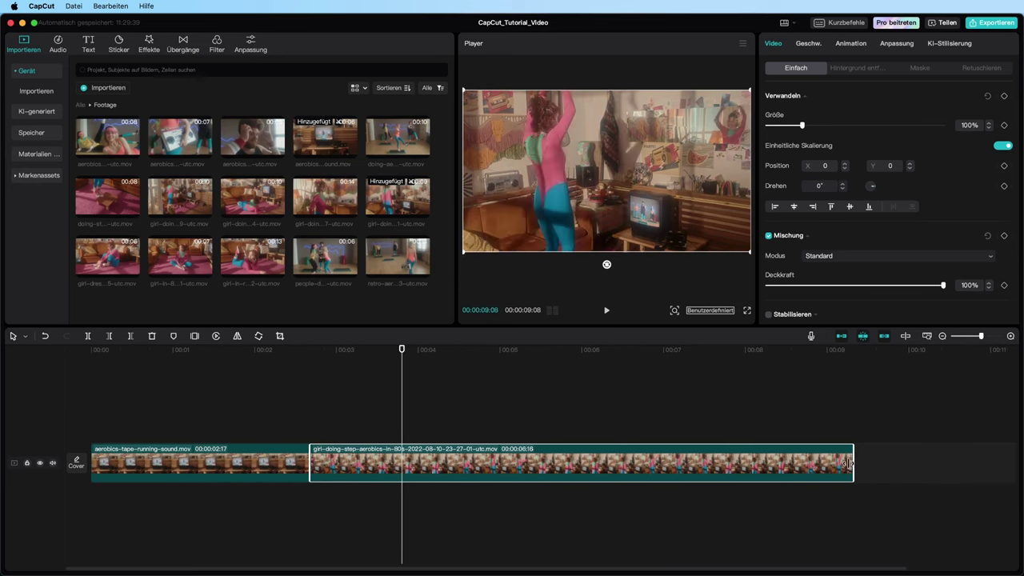
pyautogui.moveTo(854, 467); pyautogui.dragTo(403, 475)
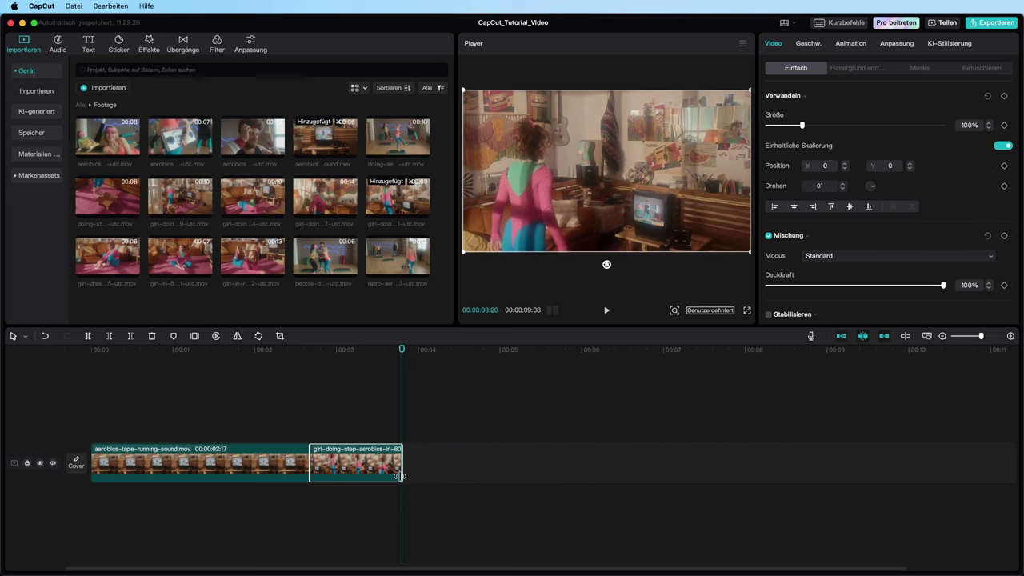
# Preview the doing-step-aerobics-at-home clip, set its in point to about 00:00:01:20, and place it after the second timeline clip
pyautogui.click(109, 201)
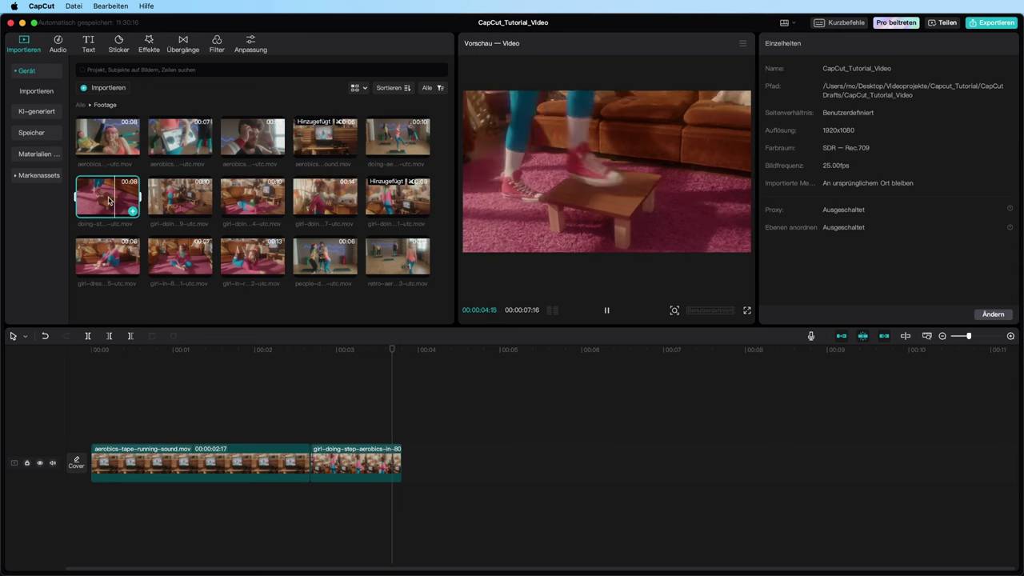
pyautogui.click(406, 359)
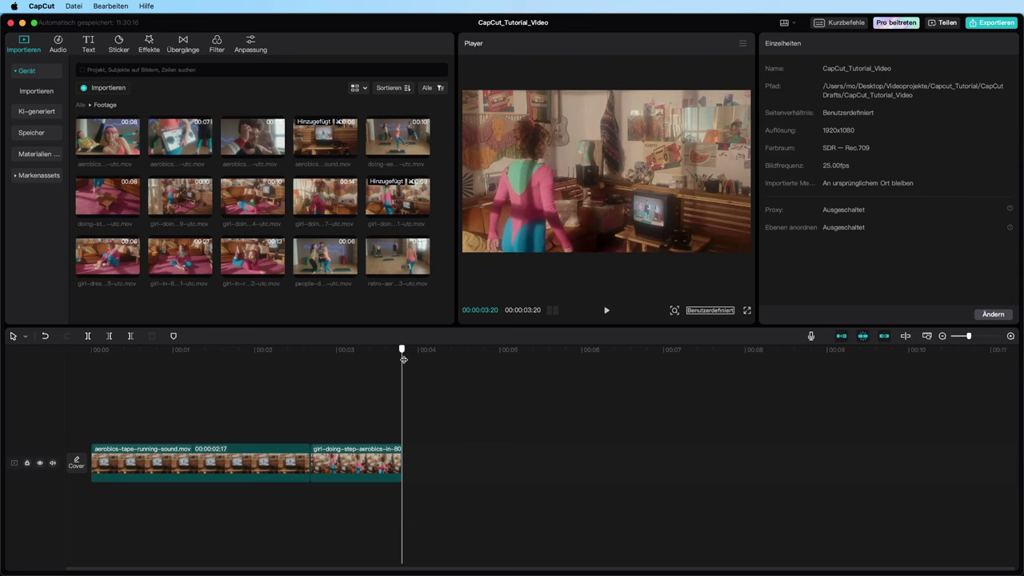
pyautogui.moveTo(97, 207)
pyautogui.click(84, 203)
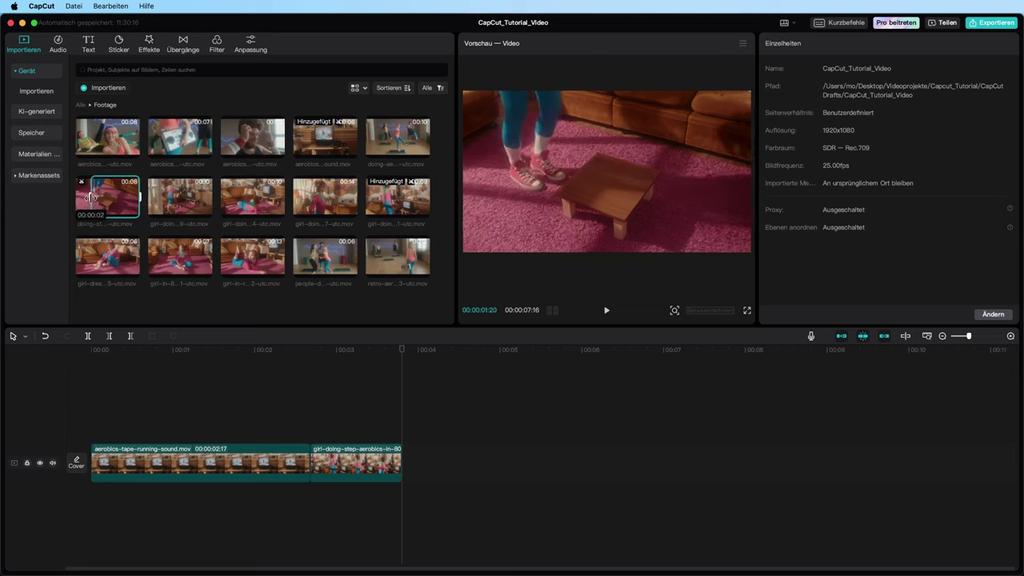
pyautogui.moveTo(104, 200); pyautogui.dragTo(419, 468)
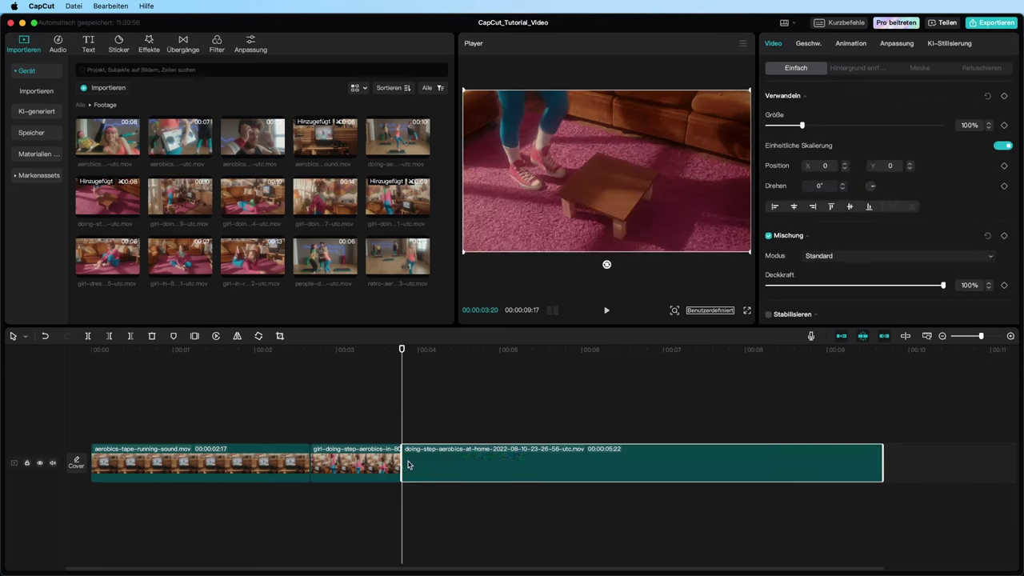
# Play the cut into the doing-step-aerobics-at-home clip and trim the clip's end to about 00:00:06:09 on the timeline
pyautogui.click(324, 349)
pyautogui.press('space')
pyautogui.click(608, 460)
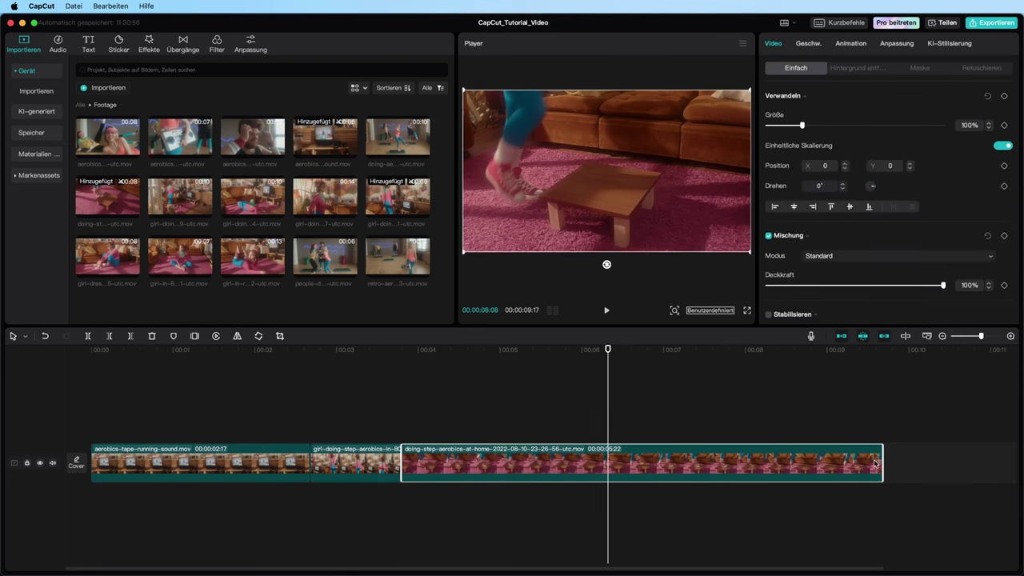
pyautogui.moveTo(880, 462); pyautogui.dragTo(610, 460)
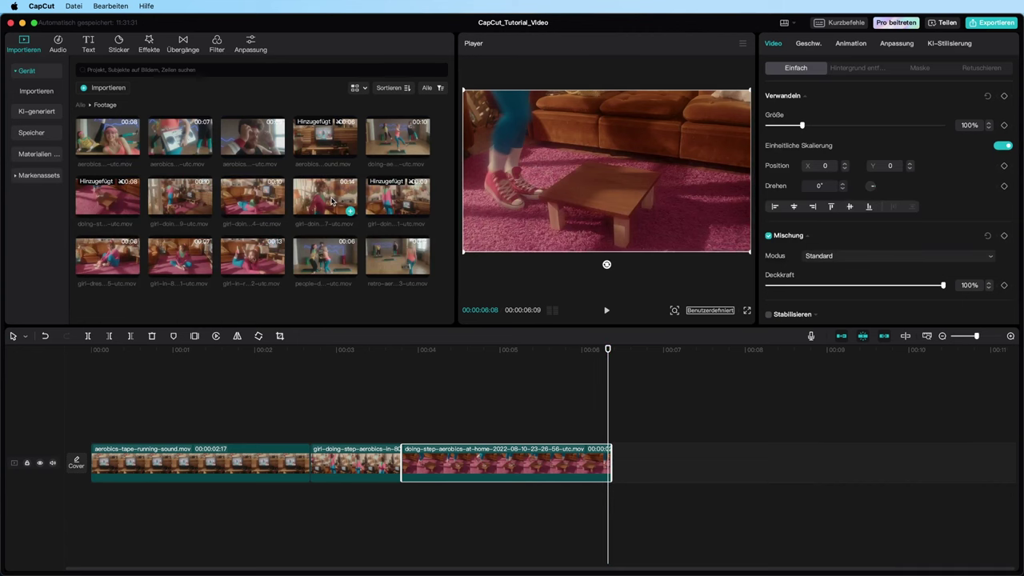
# Set the in point of the girl-doing-step-aerobics-at-home clip ending in 27-07 to about 00:00:04:07 and append it to the timeline
pyautogui.click(333, 200)
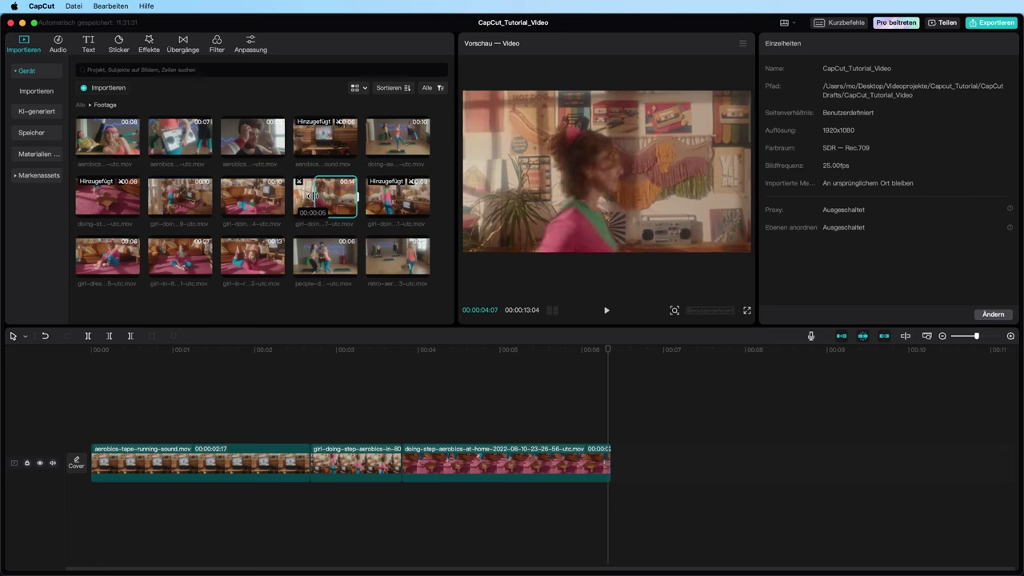
pyautogui.moveTo(314, 196); pyautogui.dragTo(617, 462)
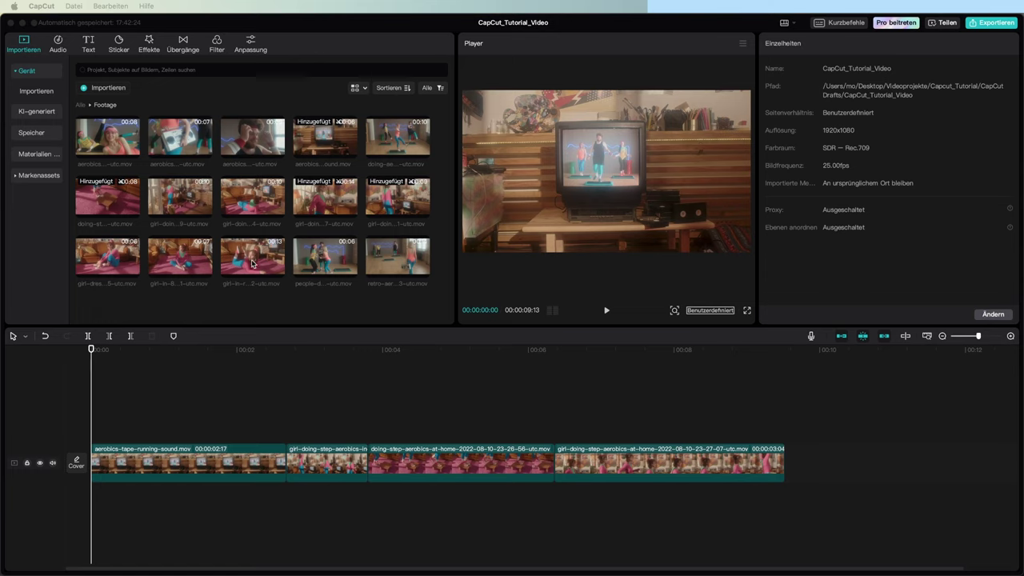
# Shorten the people-dancing-with-retro-tape-recorder clip to start at about 00:00:01:21, insert it between the second and third timeline clips, and play the cut
pyautogui.click(309, 263)
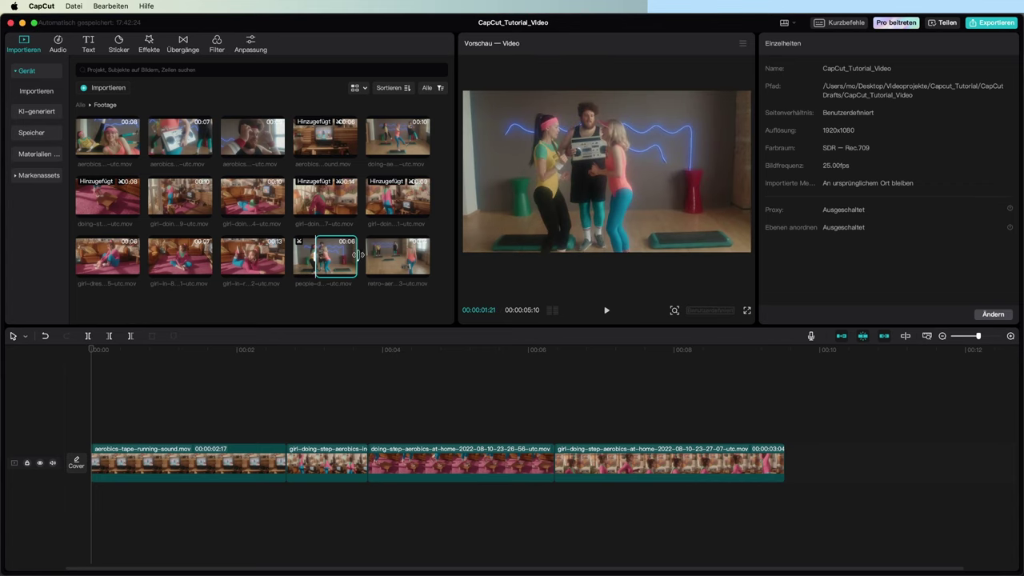
pyautogui.moveTo(326, 262); pyautogui.dragTo(369, 468)
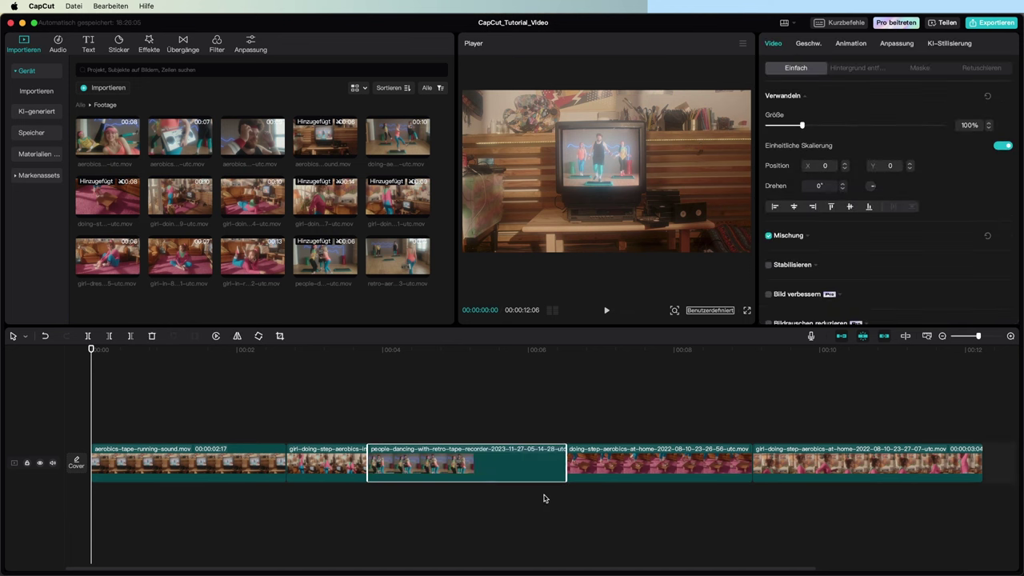
pyautogui.click(350, 352)
pyautogui.press('space')
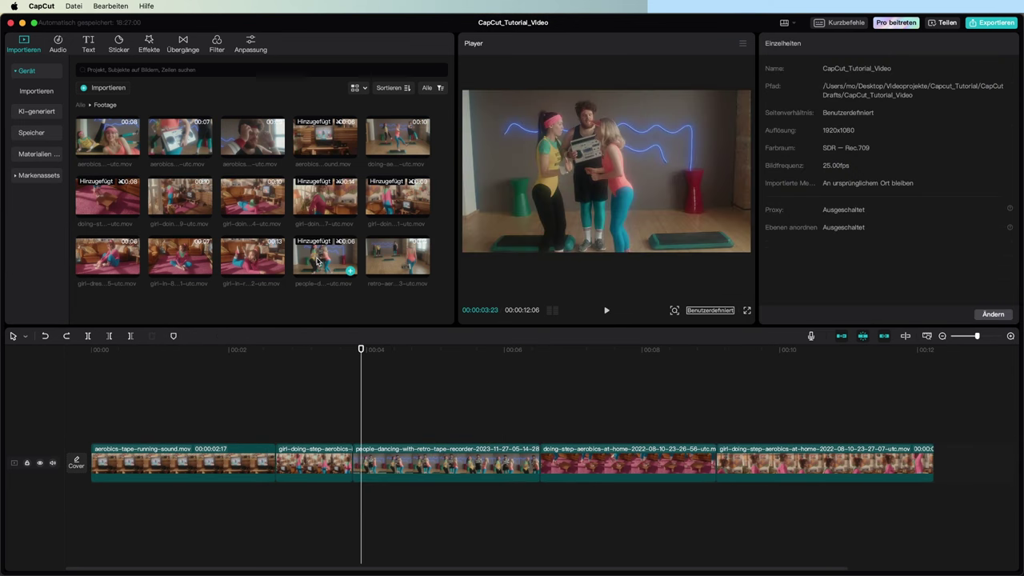
# Place the people-dancing-with-retro-tape-recorder clip on a second track above the main track, and delete it again
pyautogui.moveTo(317, 262); pyautogui.dragTo(450, 429)
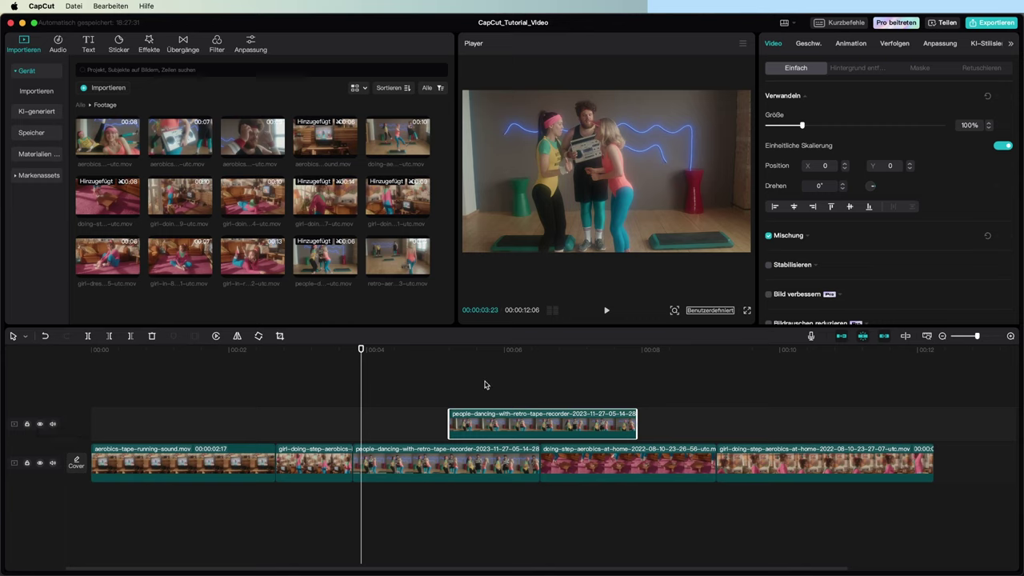
pyautogui.press('Delete')
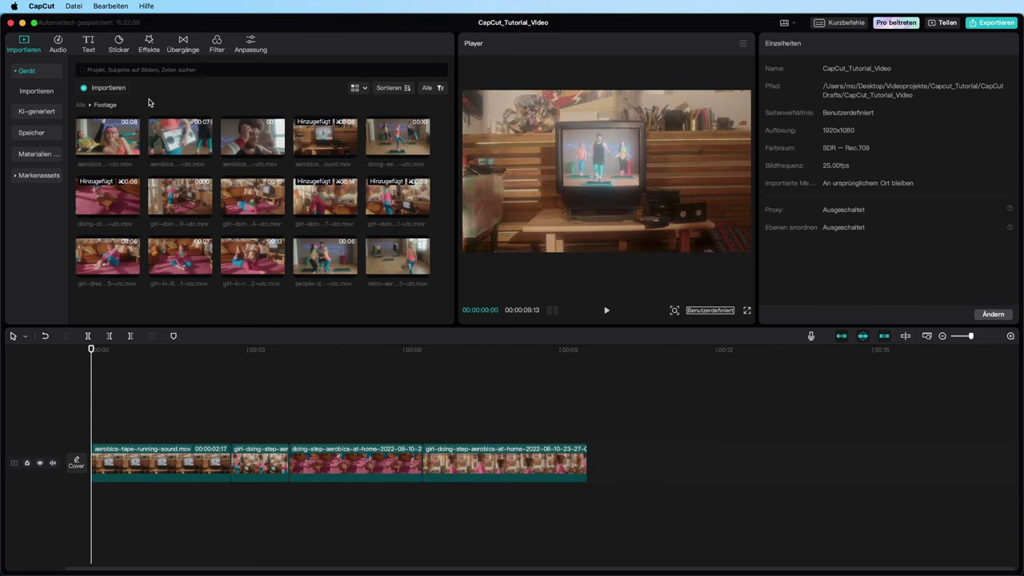
# Preview Track.wav from the Musik folder inside 03_audio, place it below the video at the timeline start, and play the opening
pyautogui.click(81, 108)
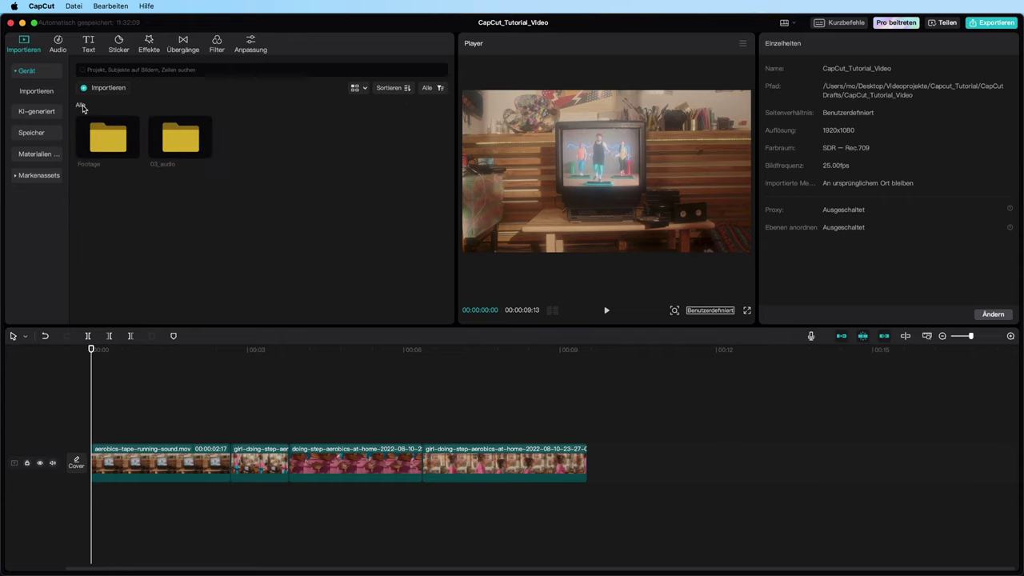
pyautogui.doubleClick(178, 144)
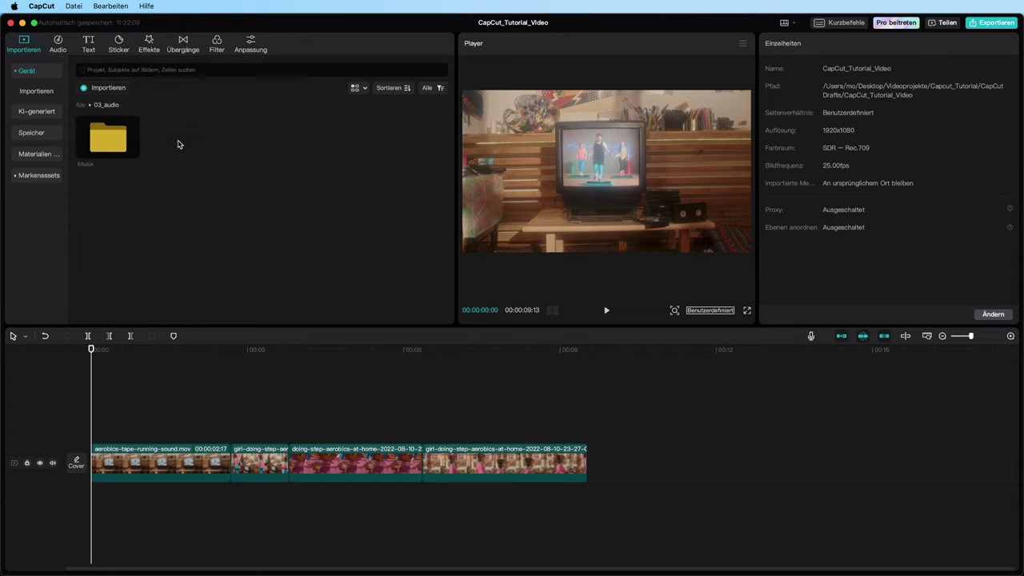
pyautogui.doubleClick(112, 144)
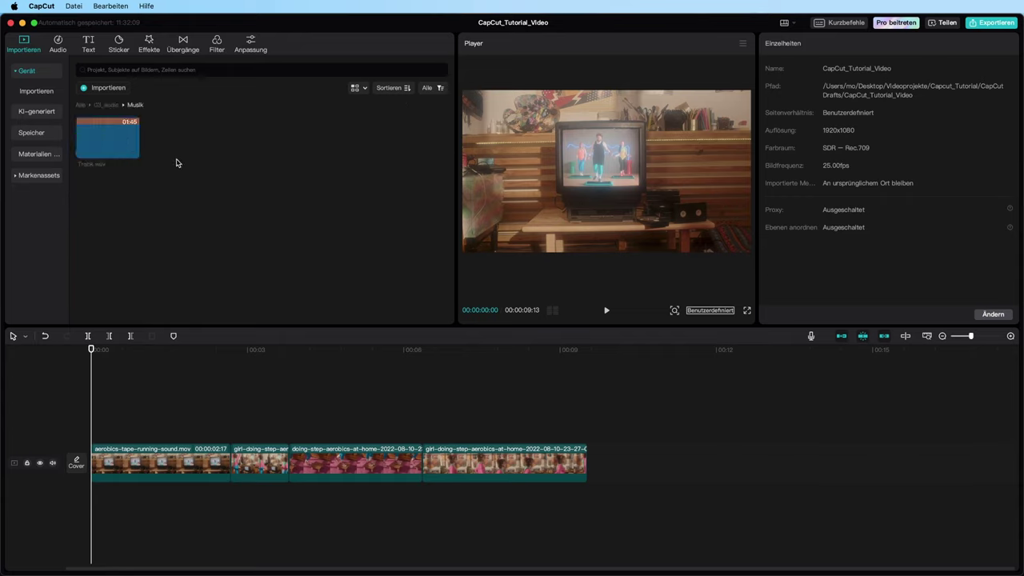
pyautogui.click(103, 140)
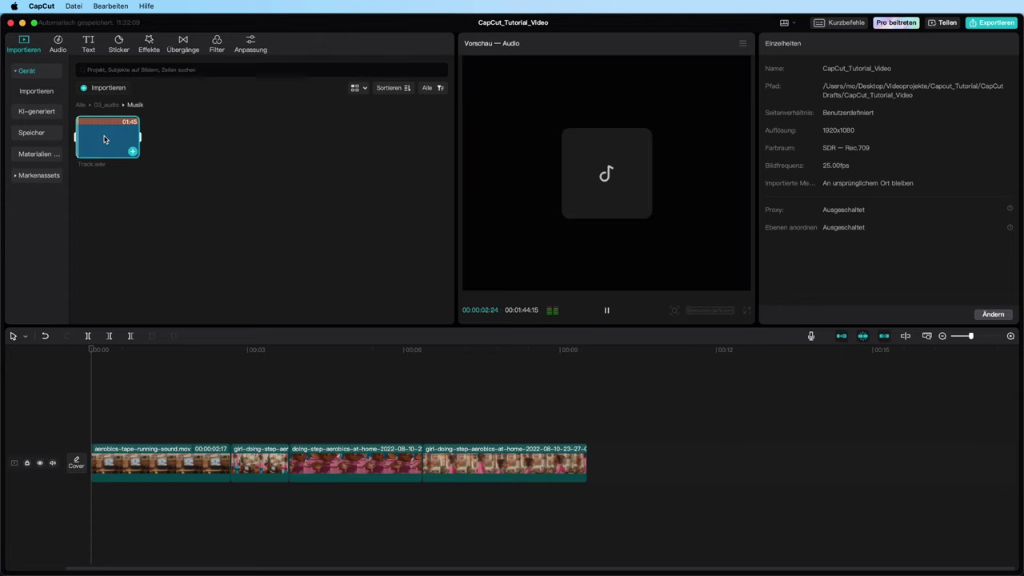
pyautogui.moveTo(103, 137); pyautogui.dragTo(94, 504)
pyautogui.press('space')
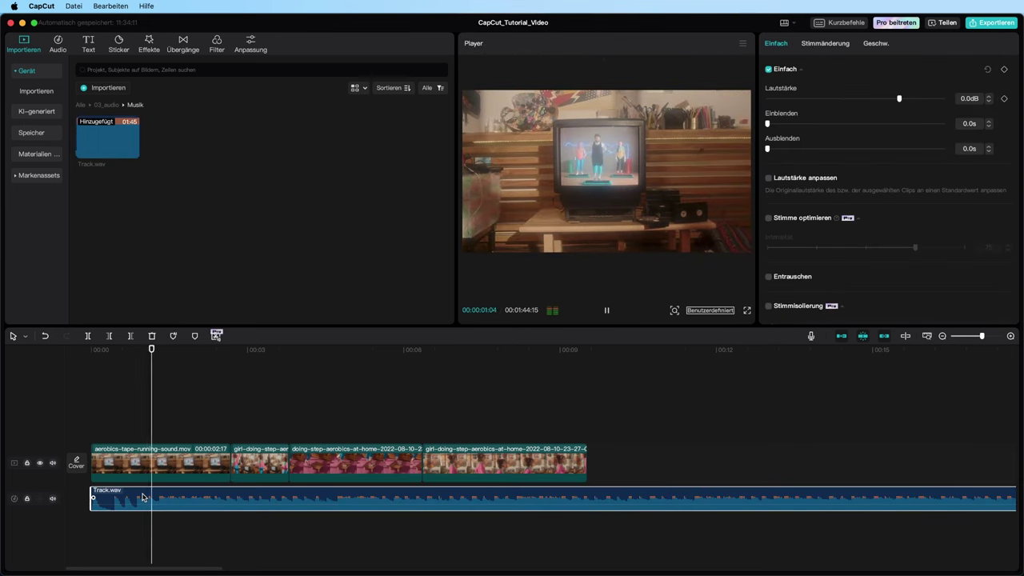
pyautogui.press('space')
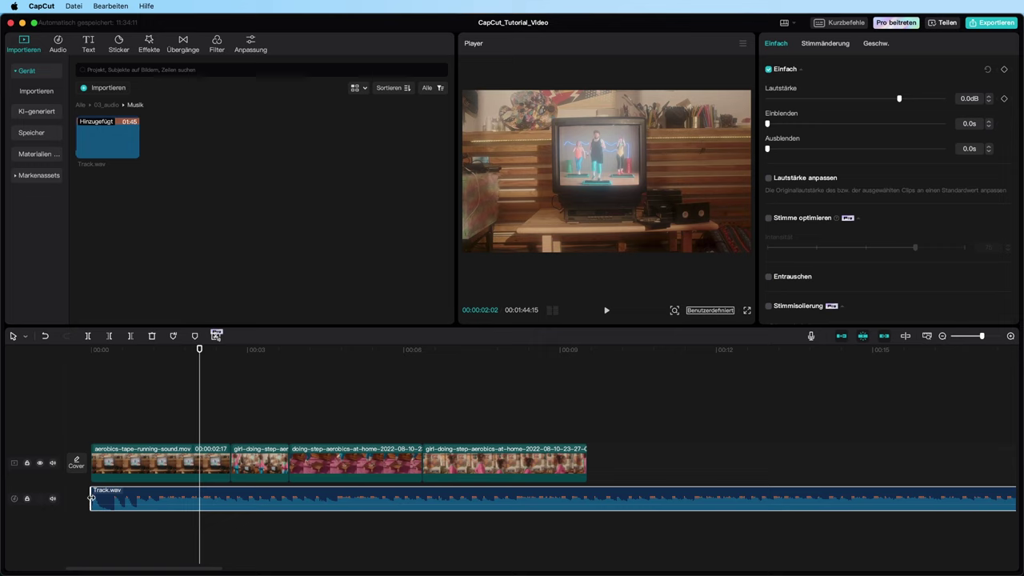
# Cut about 22 frames off the beginning of Track.wav and play the timeline from the start to check the sound
pyautogui.moveTo(88, 497)
pyautogui.mouseDown()
pyautogui.moveTo(117, 496)
pyautogui.moveTo(94, 496)
pyautogui.mouseUp()
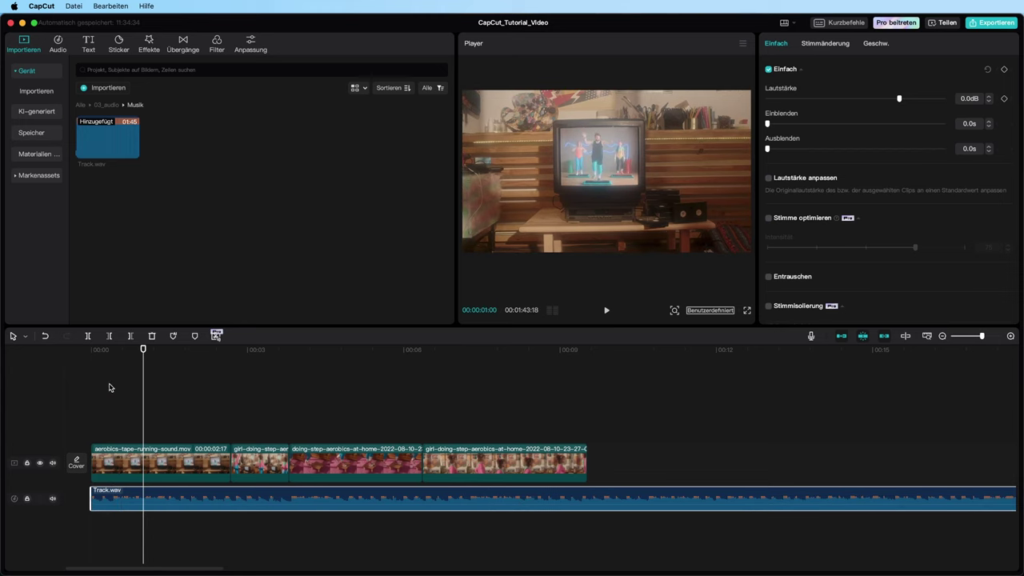
pyautogui.click(91, 349)
pyautogui.press('space')
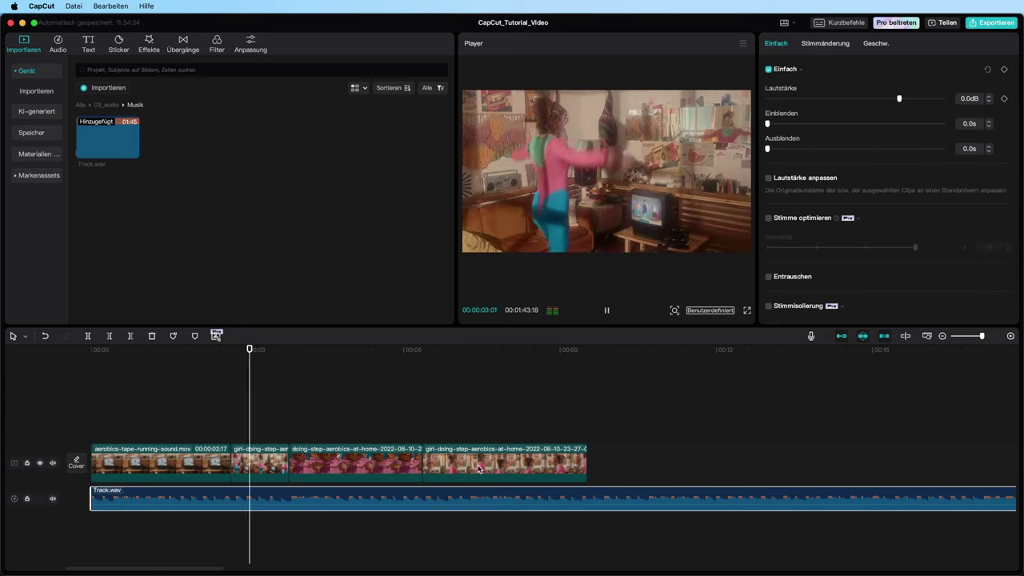
pyautogui.press('space')
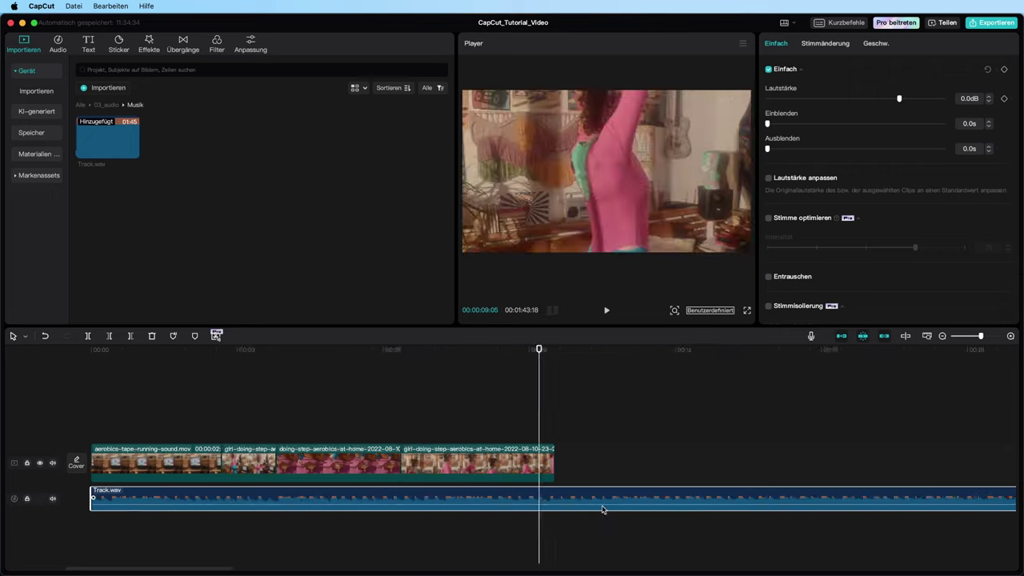
# Shorten the end of Track.wav to finish with the last video clip at 00:00:09:13
pyautogui.scroll(-10, 603, 510)
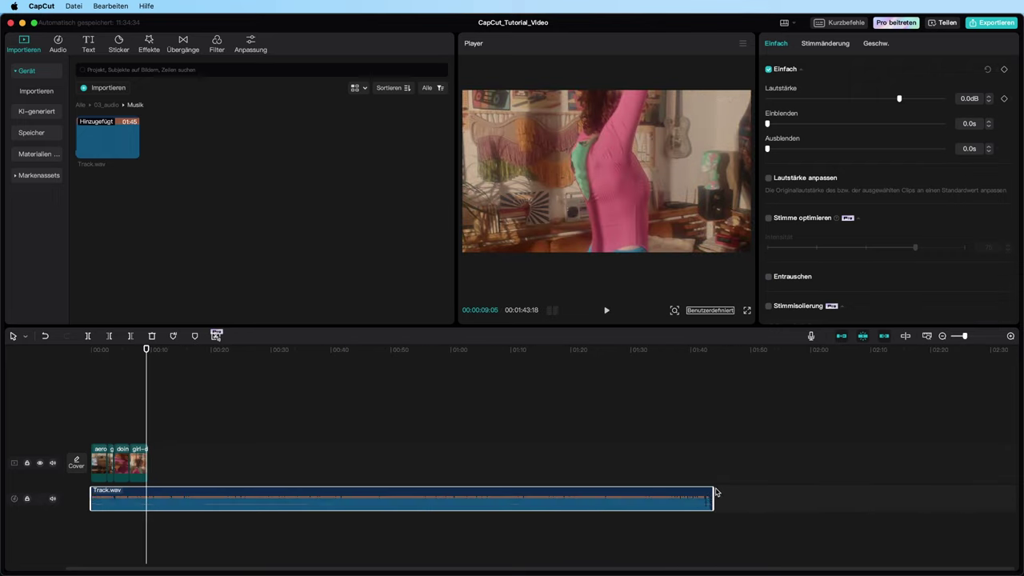
pyautogui.moveTo(716, 492); pyautogui.dragTo(145, 492)
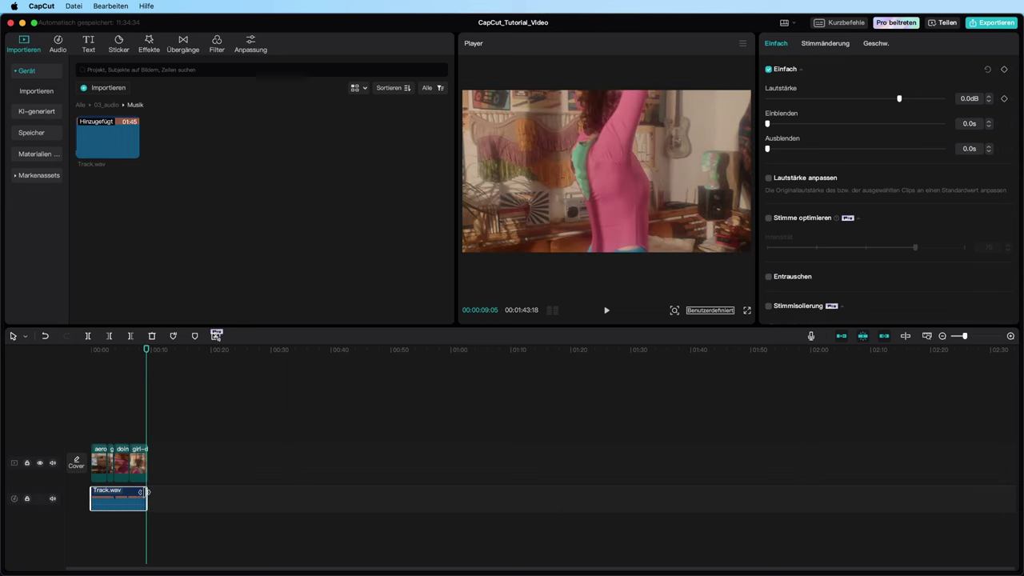
pyautogui.scroll(5, 147, 500)
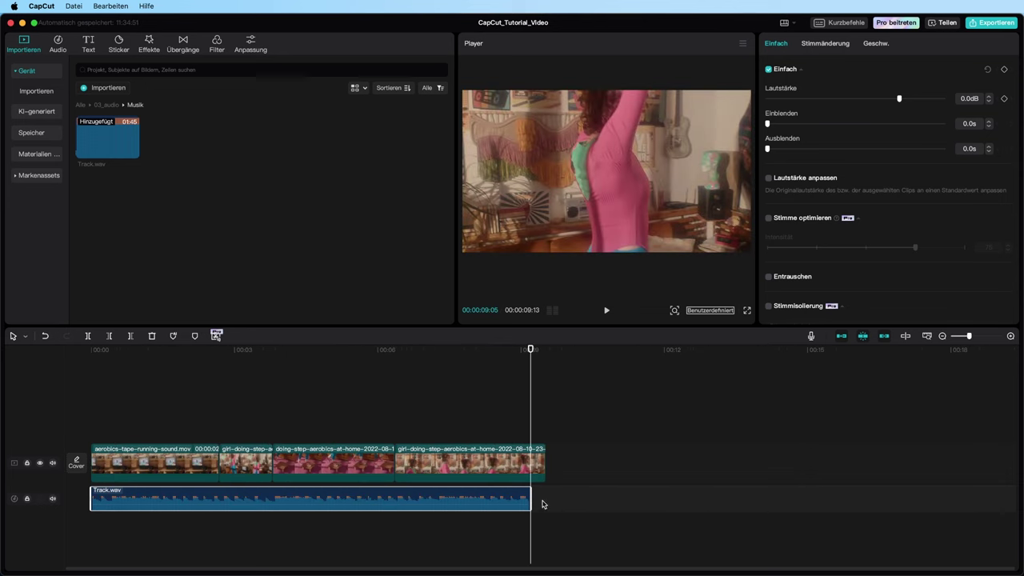
pyautogui.scroll(1, 546, 512)
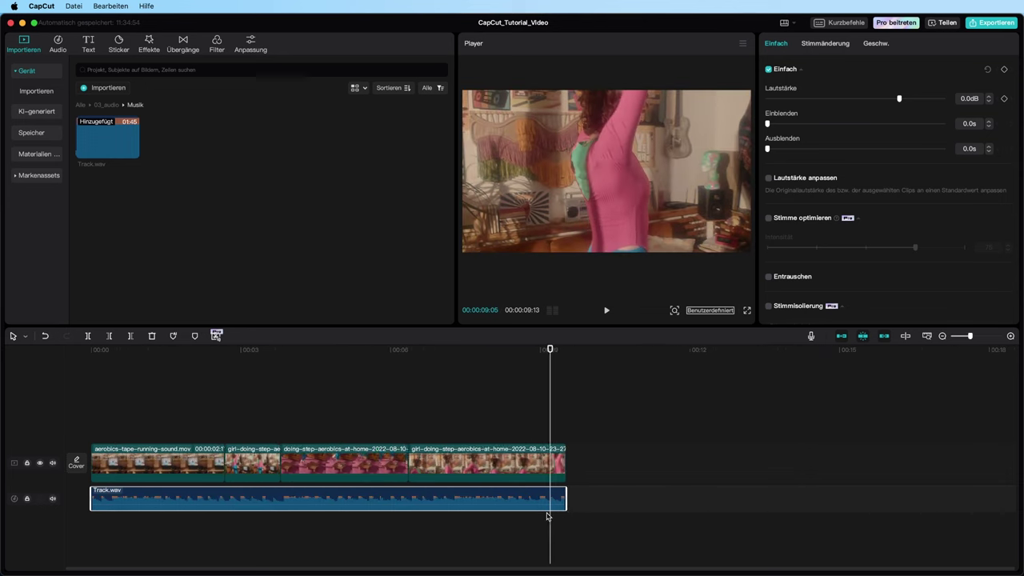
pyautogui.scroll(1, 547, 516)
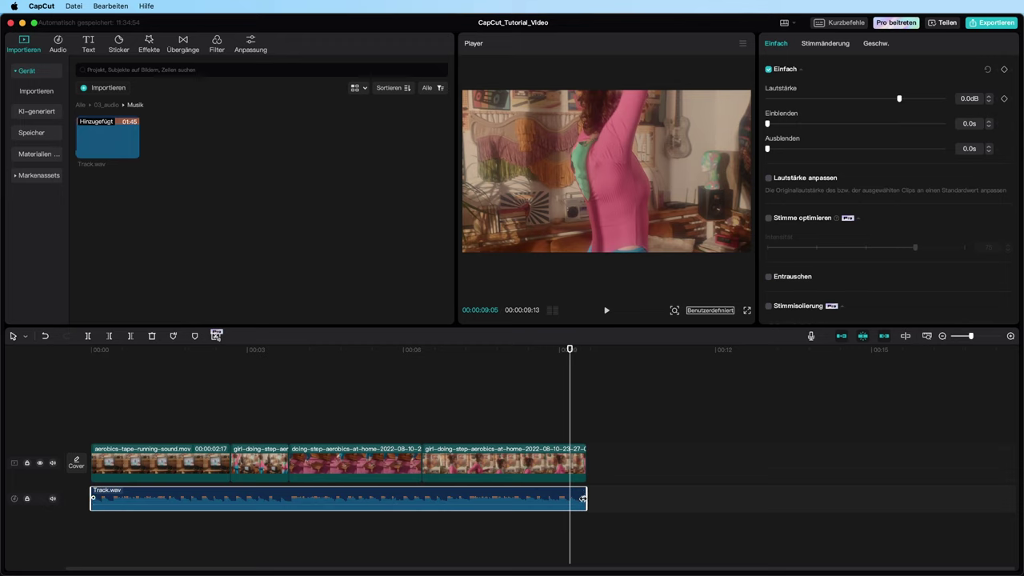
# Give Track.wav a fade-out of about 1.6 s, play the whole sequence, and return to the timeline start
pyautogui.moveTo(582, 499); pyautogui.dragTo(502, 500)
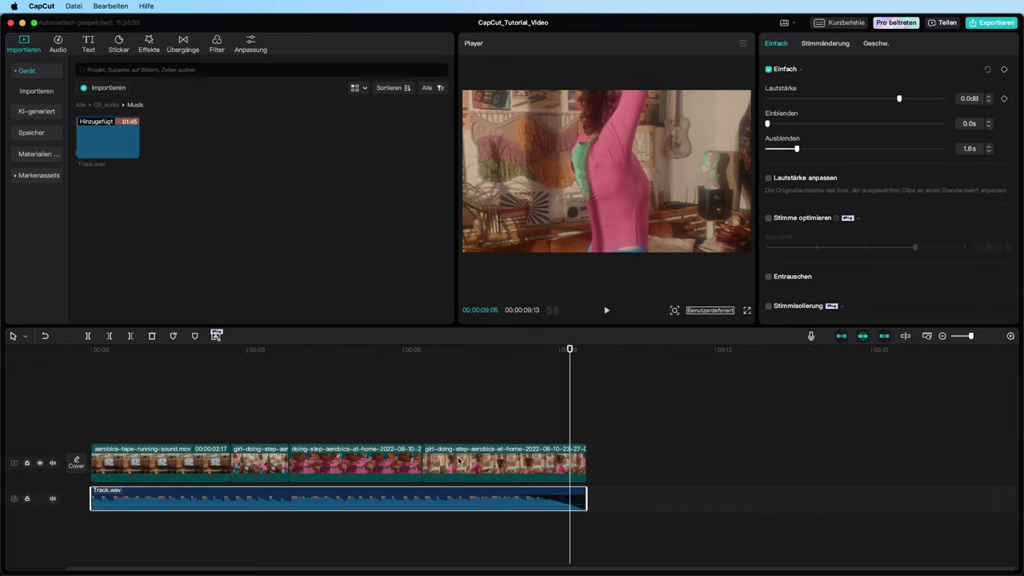
pyautogui.press('Home')
pyautogui.press('space')
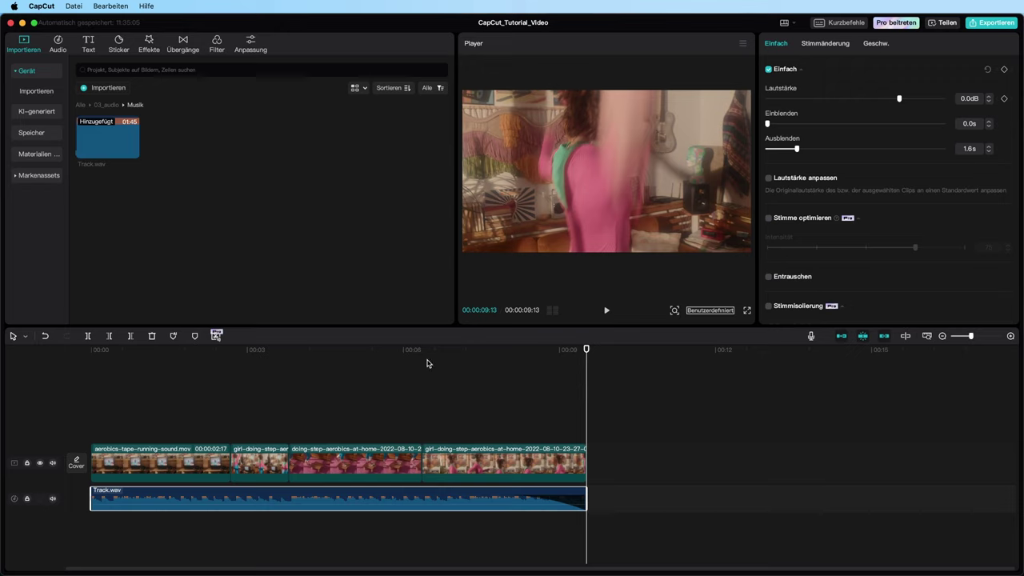
pyautogui.press('Home')
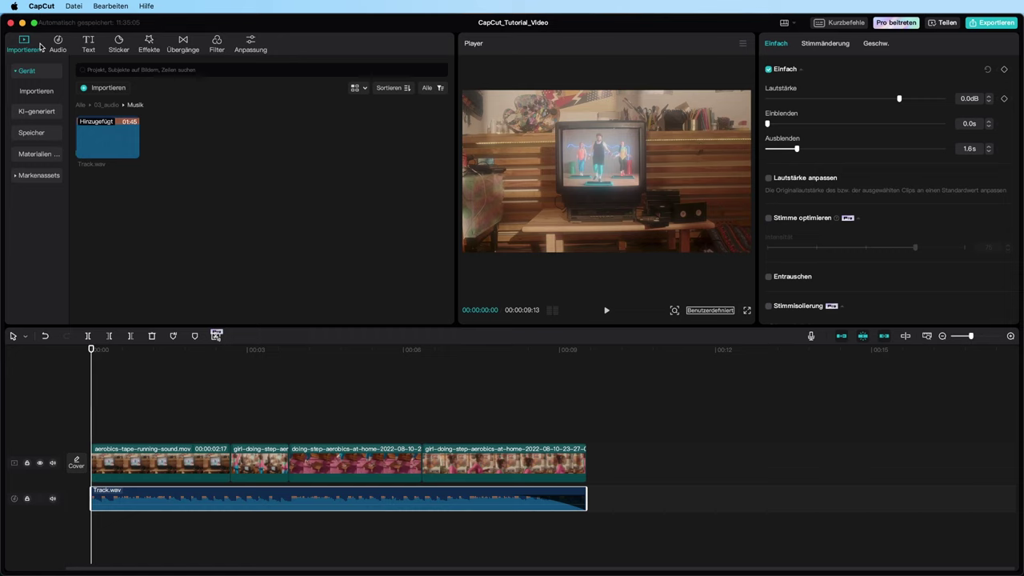
# Lower the volume of Track.wav to about -6.2 dB and deselect the audio clip
pyautogui.click(55, 44)
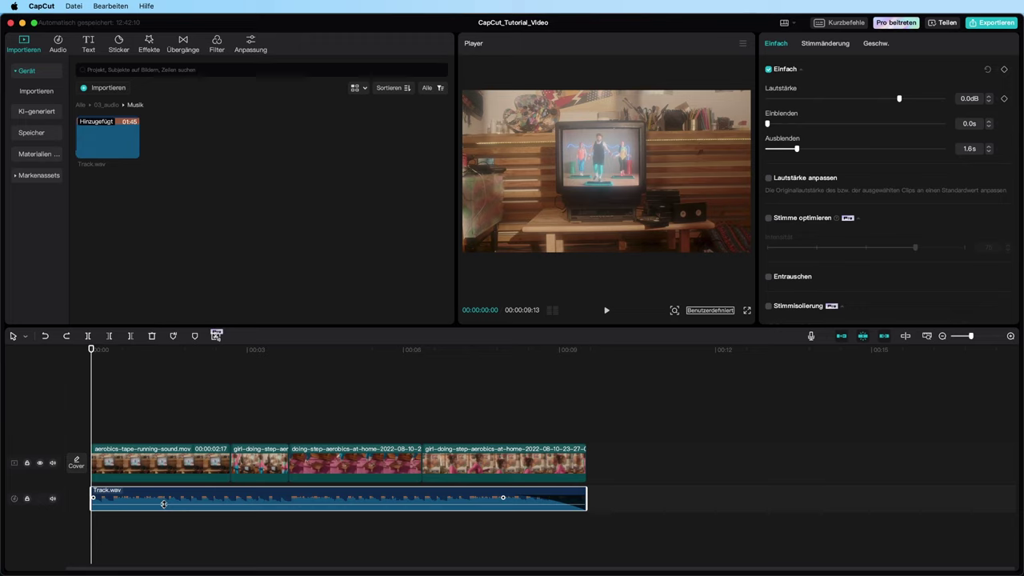
pyautogui.moveTo(163, 504); pyautogui.dragTo(165, 506)
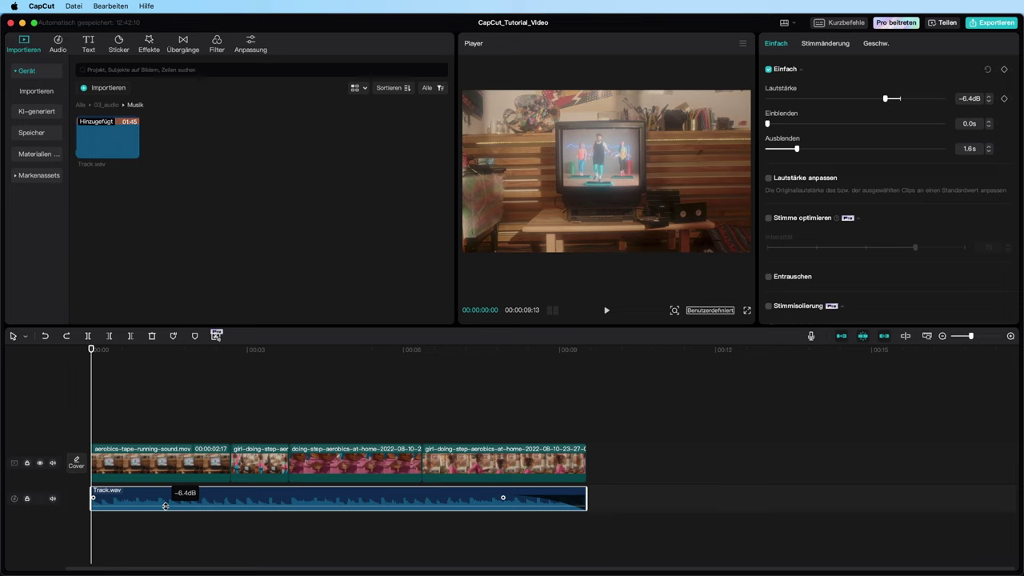
pyautogui.moveTo(166, 506); pyautogui.dragTo(167, 506)
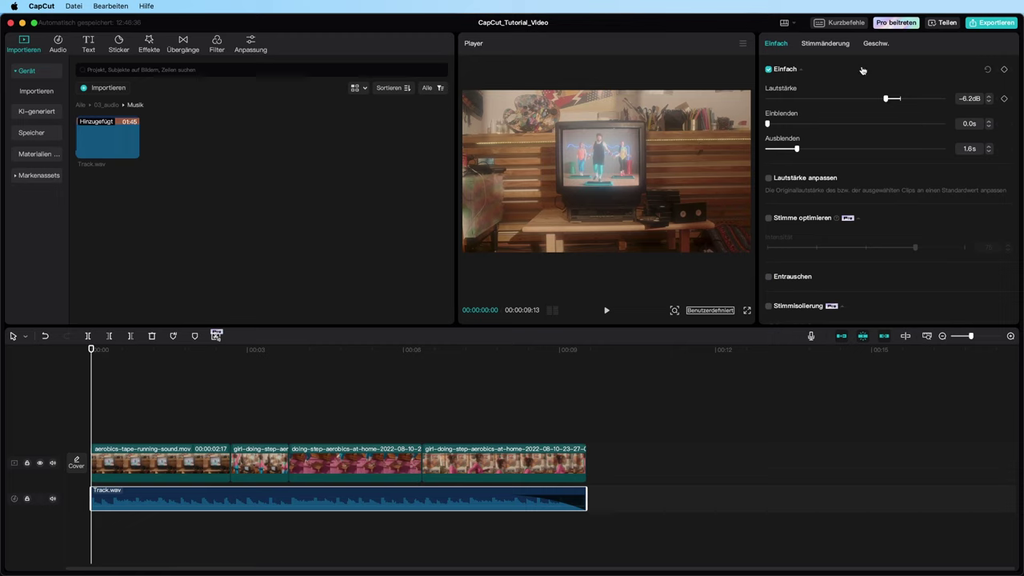
pyautogui.click(268, 416)
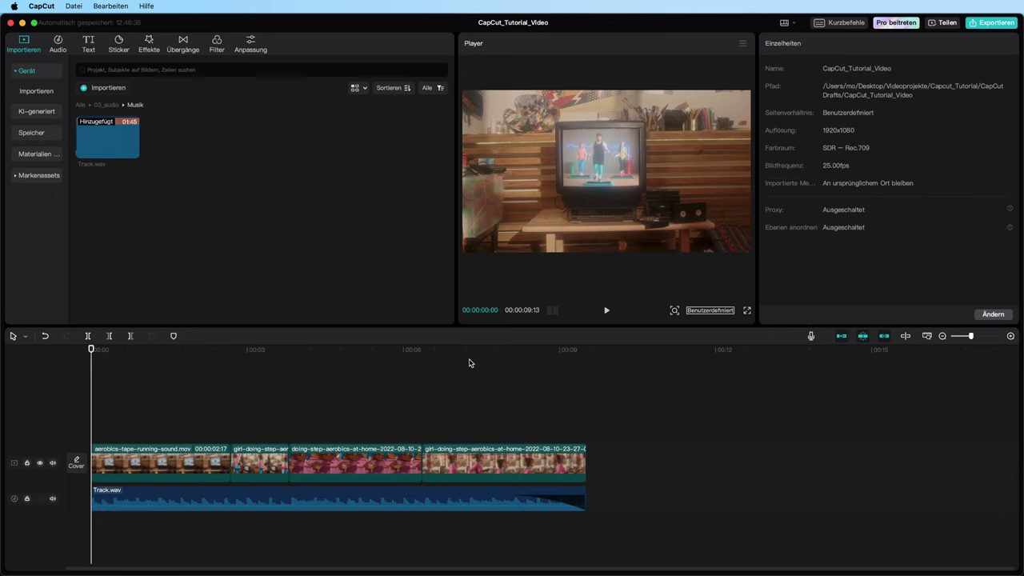
# Add a 100% opacity keyframe to the last timeline clip at about 00:00:08:15
pyautogui.moveTo(513, 353); pyautogui.dragTo(538, 352)
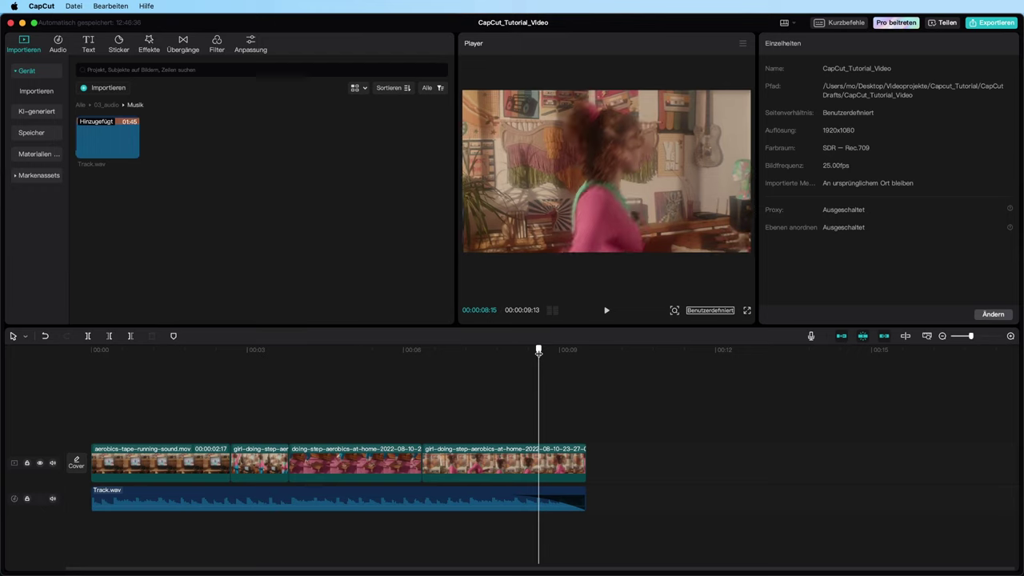
pyautogui.click(559, 472)
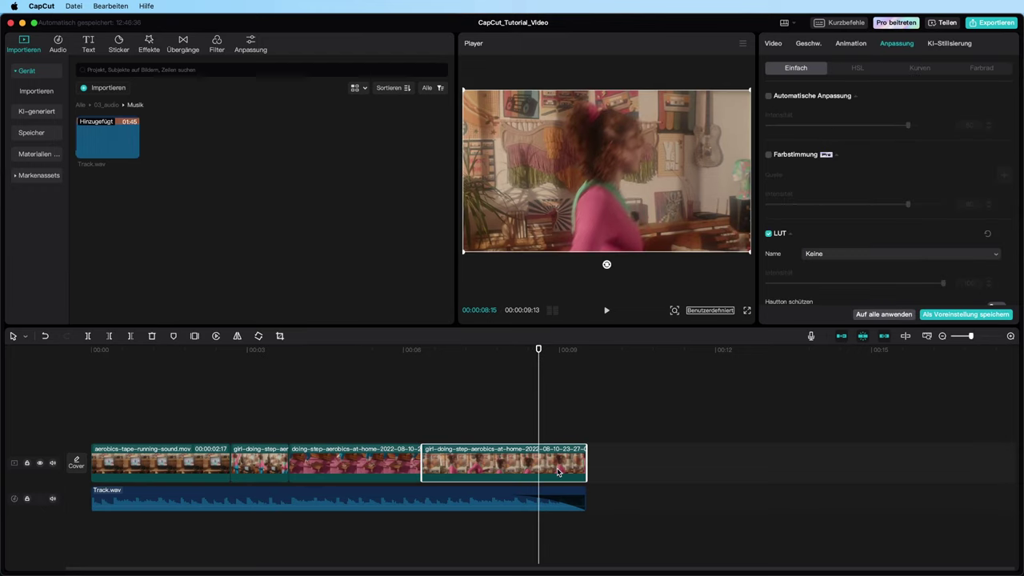
pyautogui.click(773, 44)
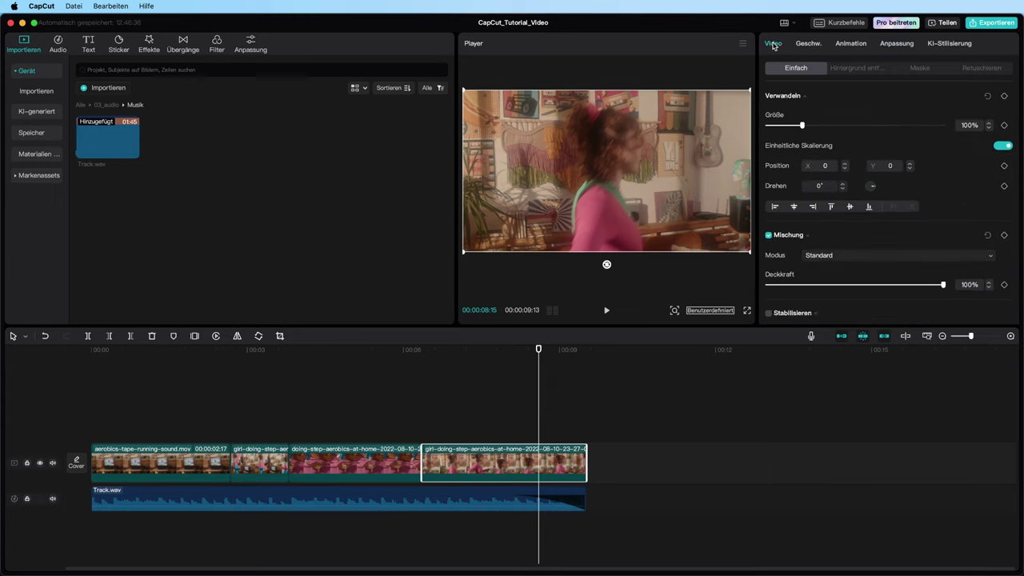
pyautogui.scroll(-1, 920, 192)
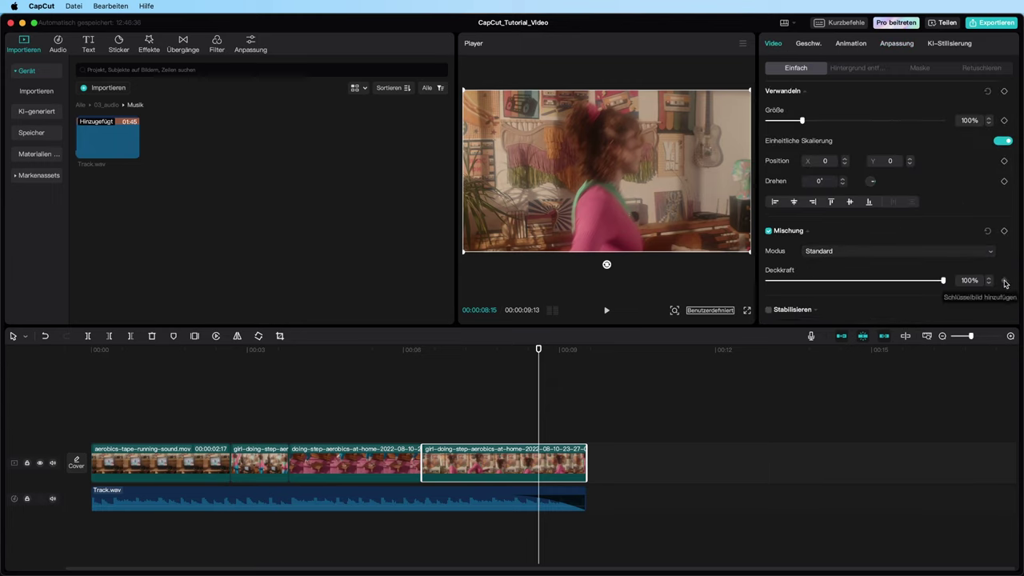
pyautogui.click(1005, 280)
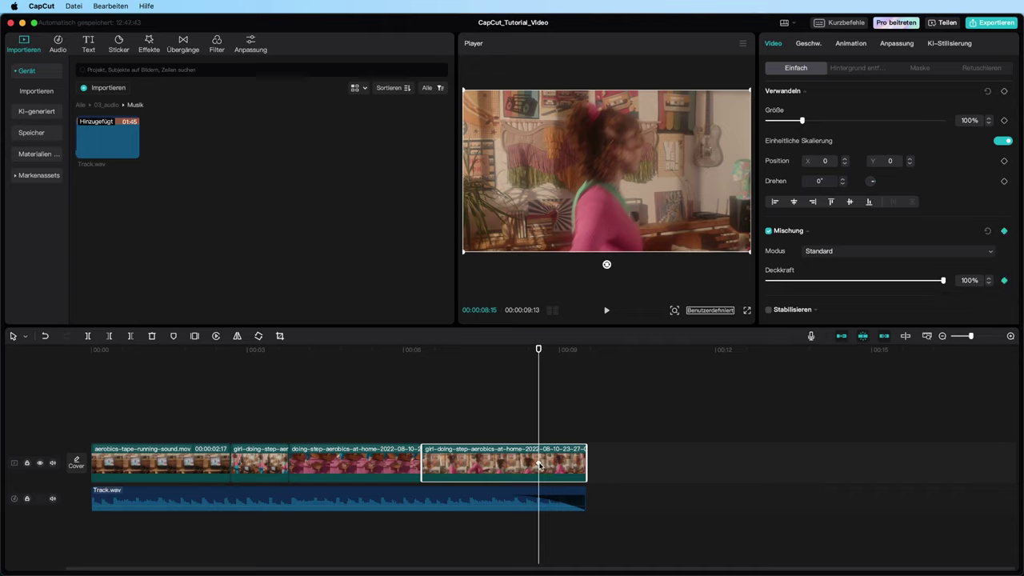
# Set the last clip's opacity to 0% at its end, 00:00:09:13, and play the fade to black
pyautogui.moveTo(539, 350); pyautogui.dragTo(585, 359)
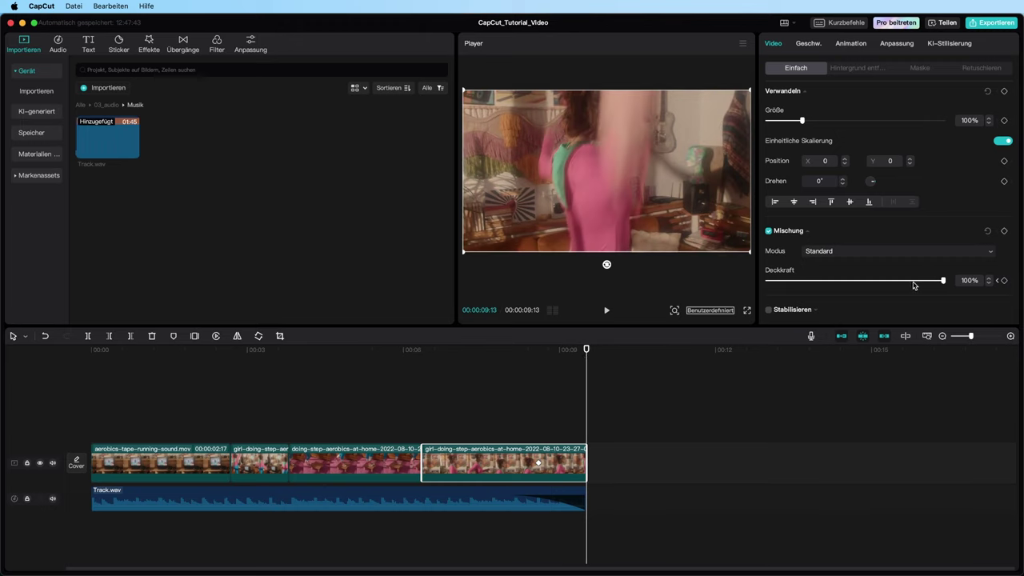
pyautogui.moveTo(944, 281); pyautogui.dragTo(739, 290)
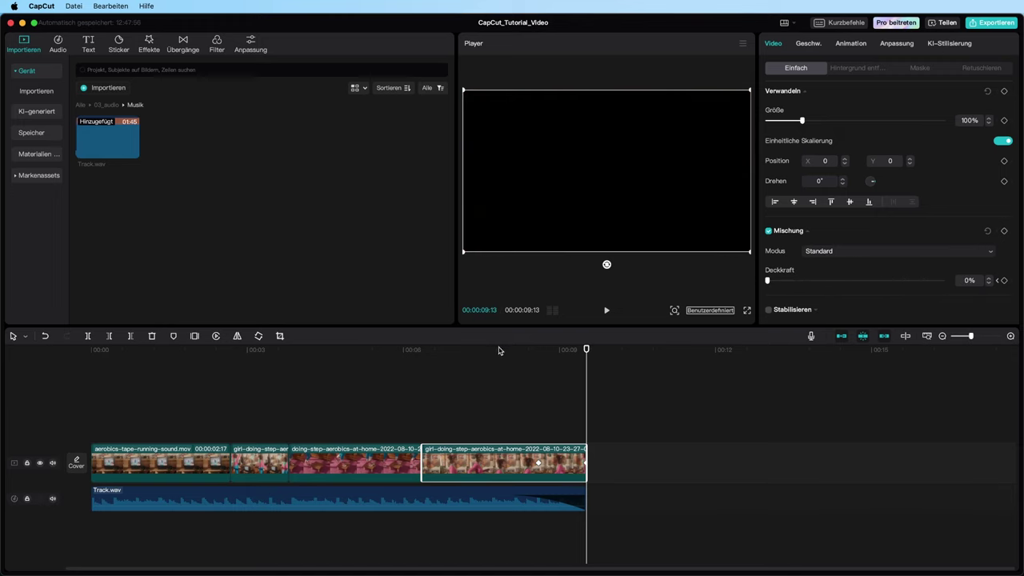
pyautogui.moveTo(498, 351); pyautogui.dragTo(586, 364)
pyautogui.click(506, 371)
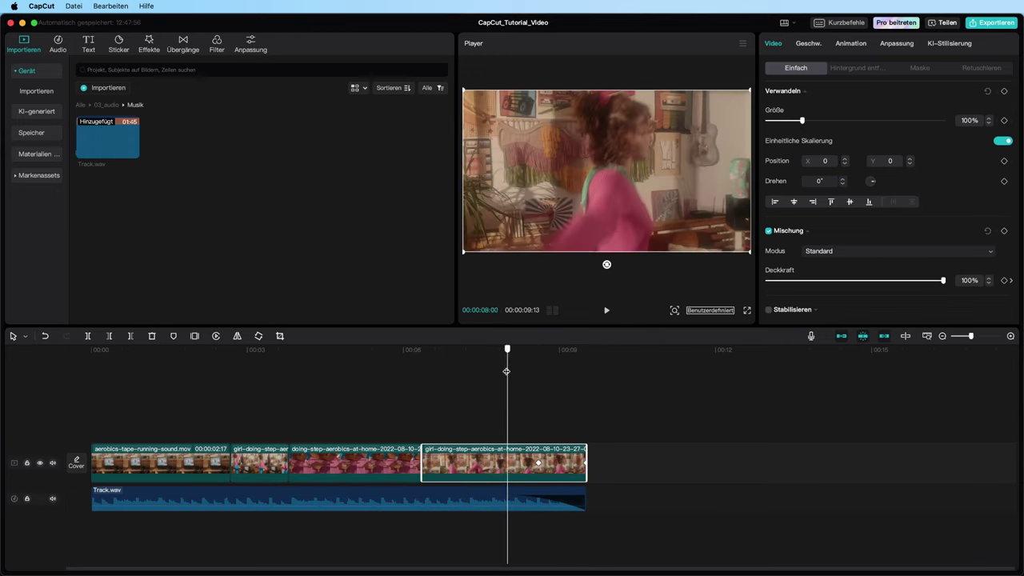
pyautogui.press('space')
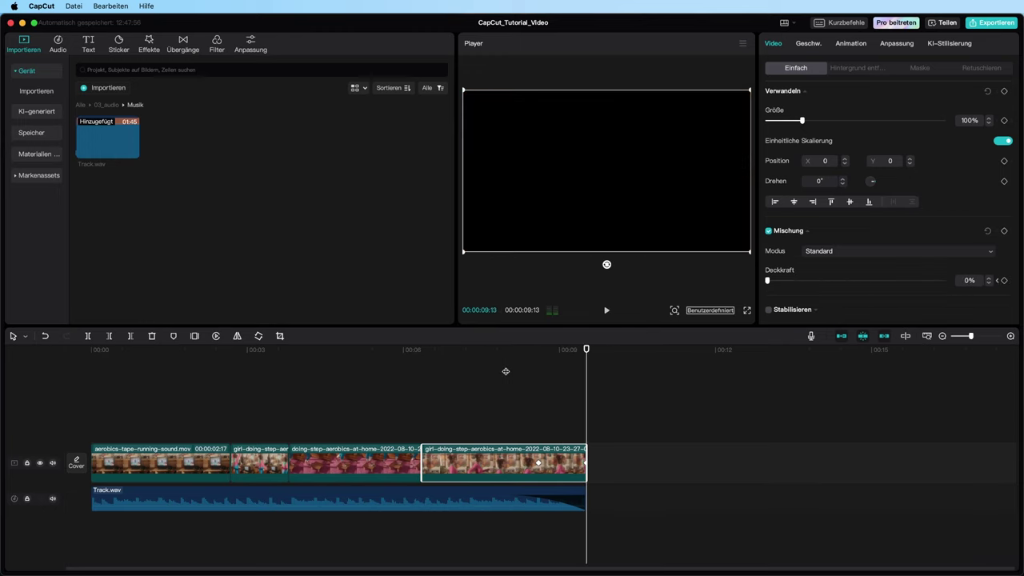
# Add the Farbwechsel transition between the first and second timeline clips
pyautogui.click(143, 372)
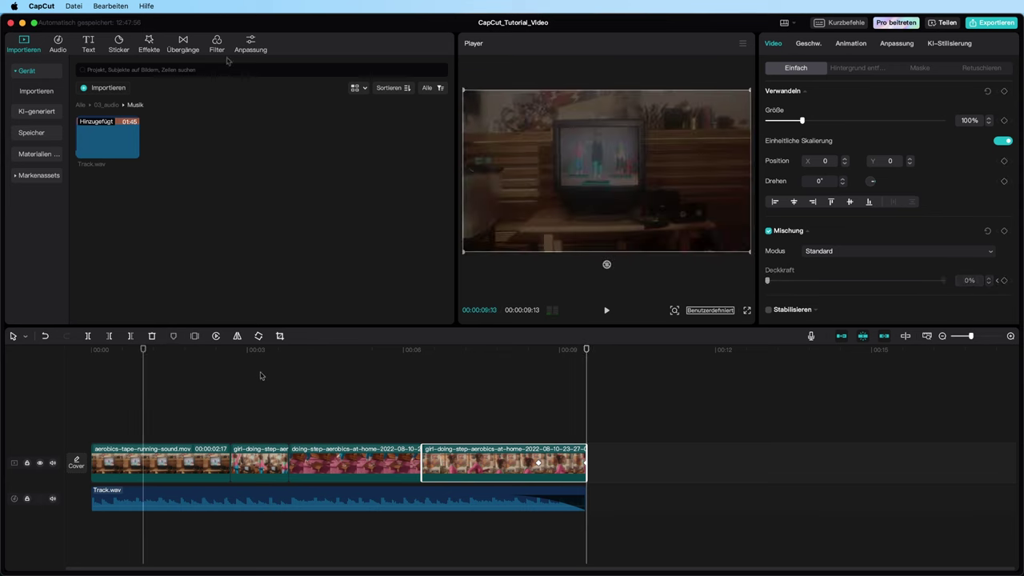
pyautogui.click(184, 43)
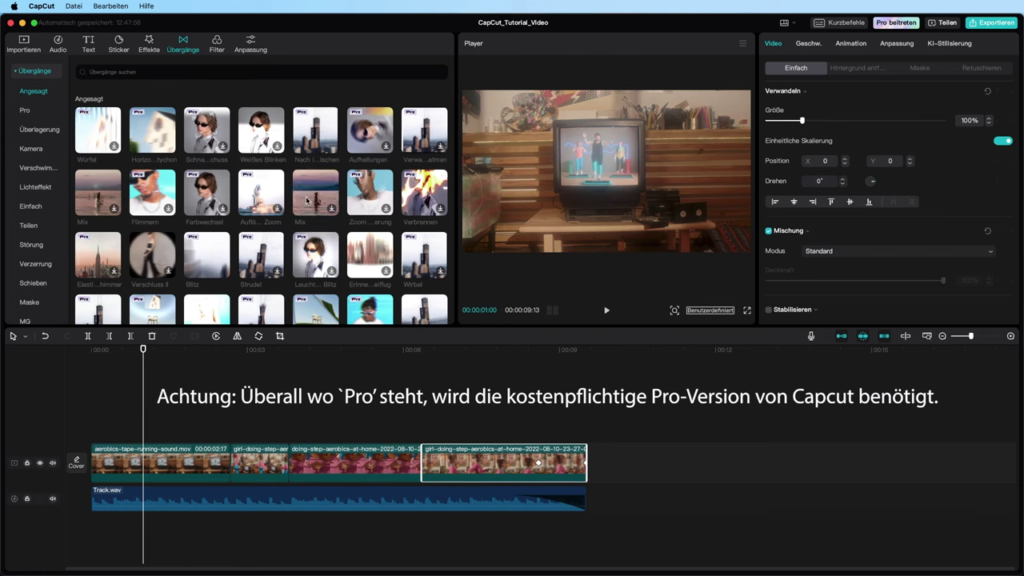
pyautogui.moveTo(187, 205)
pyautogui.mouseDown()
pyautogui.moveTo(184, 340)
pyautogui.moveTo(198, 458)
pyautogui.moveTo(235, 469)
pyautogui.mouseUp()
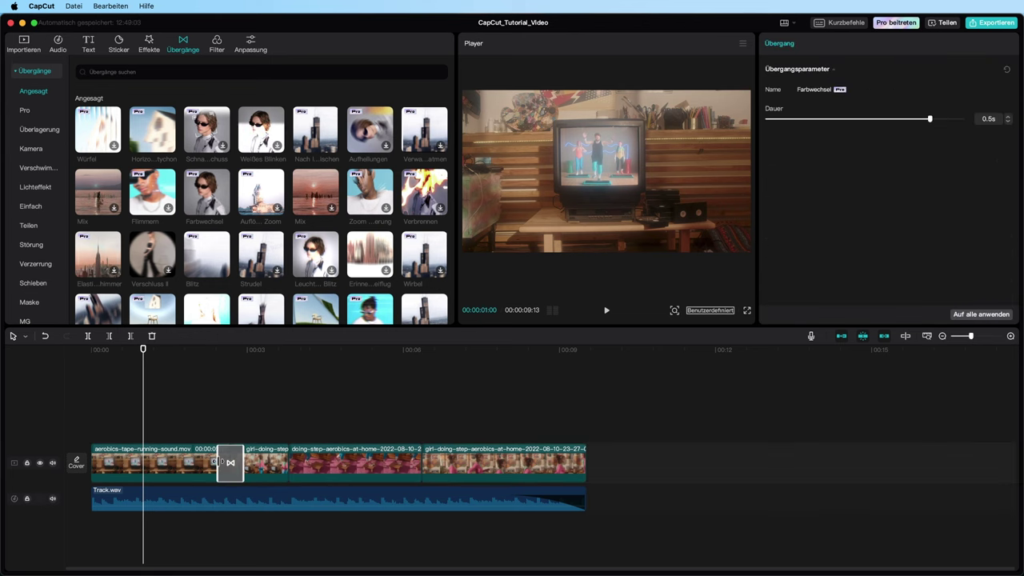
# Play across the Farbwechsel transition between the first two clips and delete the transition
pyautogui.click(221, 350)
pyautogui.press('space')
pyautogui.press('space')
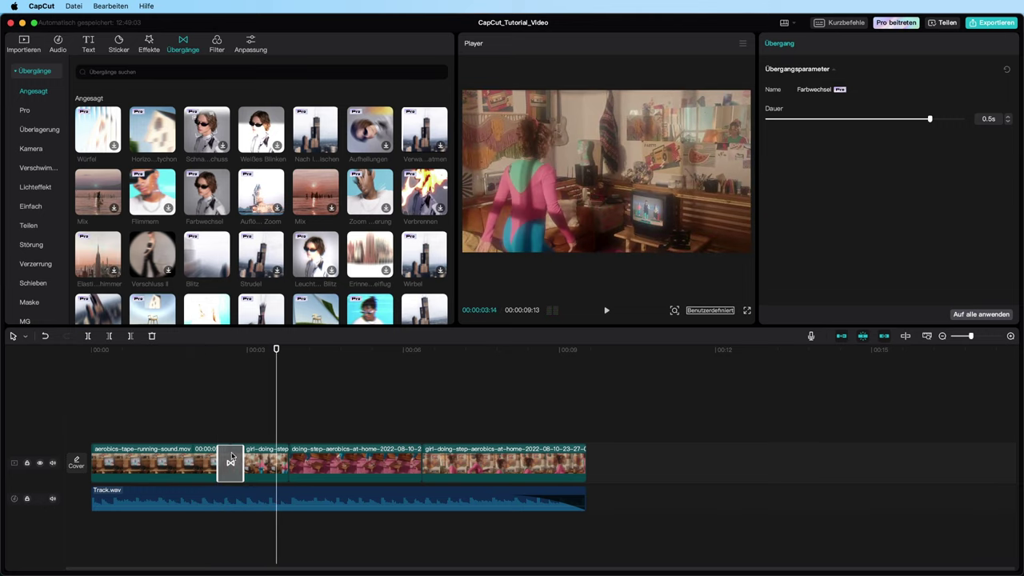
pyautogui.press('Delete')
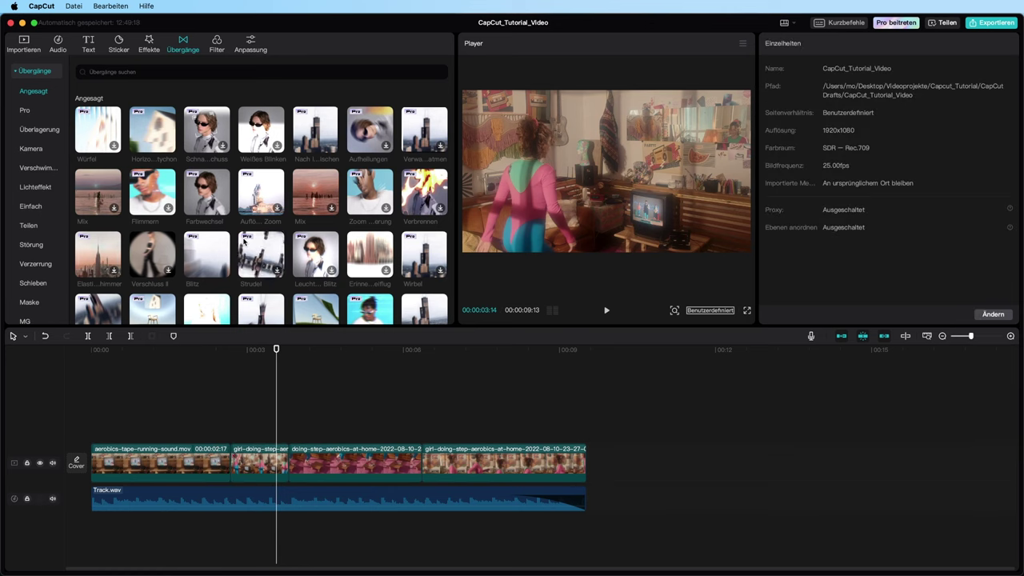
# Add the Verwackeltes Einatmen transition between the first and second clips and play it back
pyautogui.moveTo(210, 257)
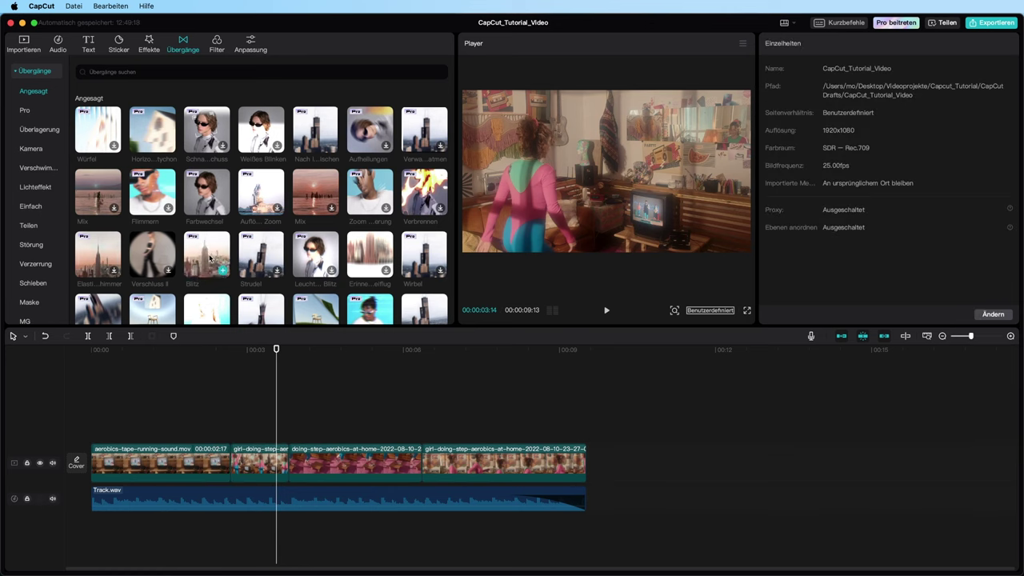
pyautogui.moveTo(208, 254); pyautogui.dragTo(232, 467)
pyautogui.click(207, 352)
pyautogui.press('space')
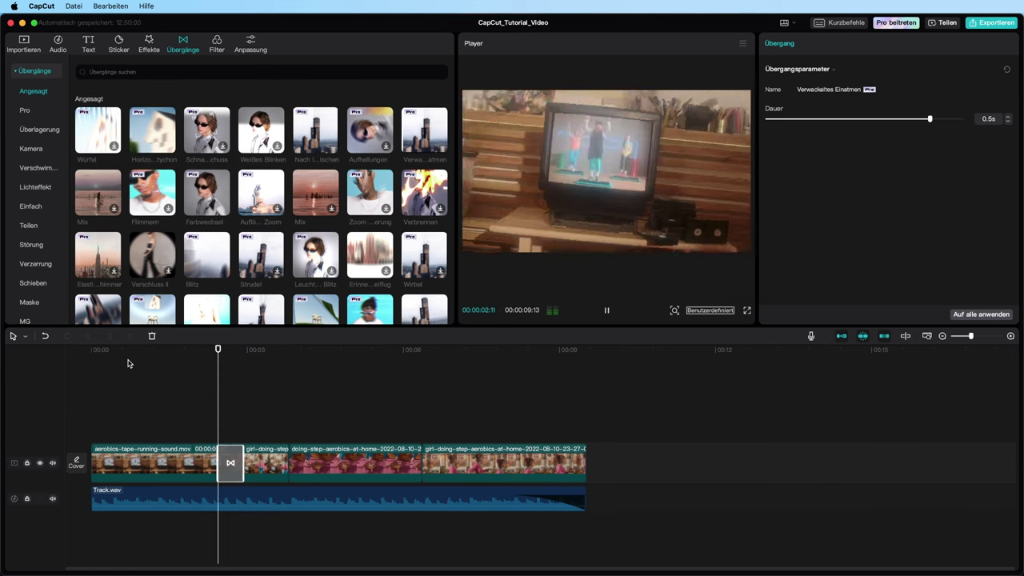
pyautogui.press('space')
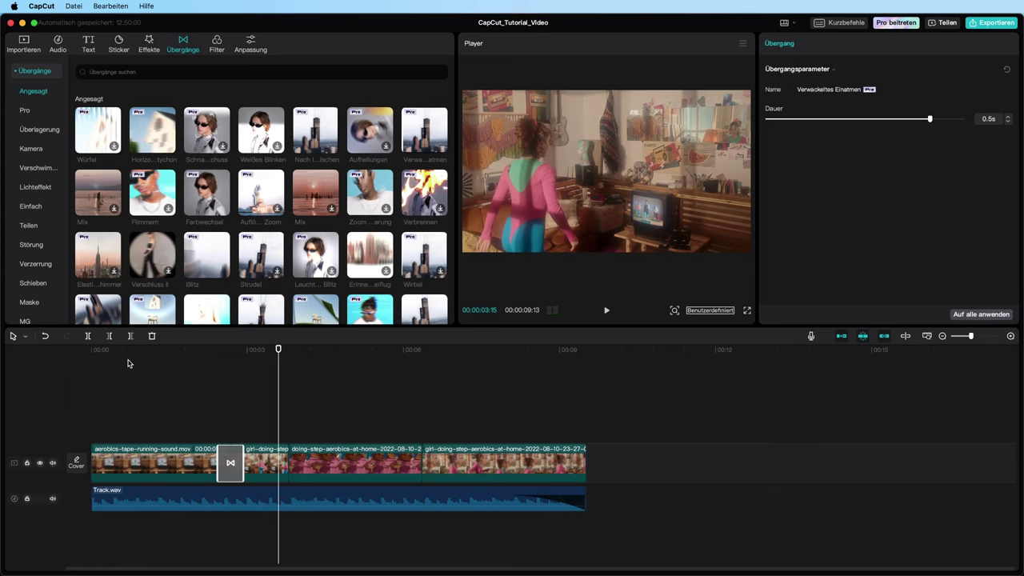
# Add the trending TODAY'S WORKOUT / FINISHED text template above the first clip at the start of the timeline
pyautogui.press('Home')
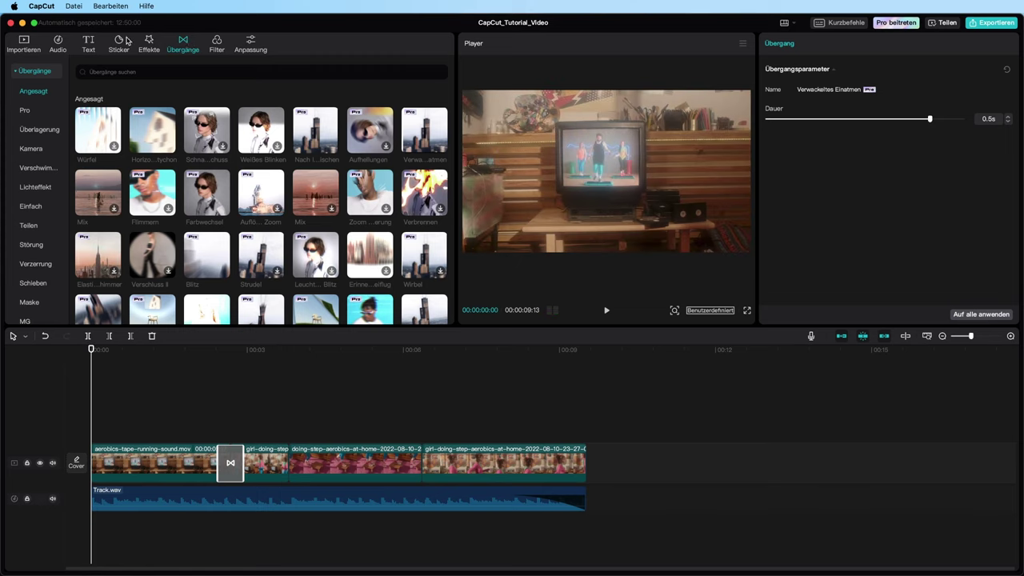
pyautogui.click(89, 44)
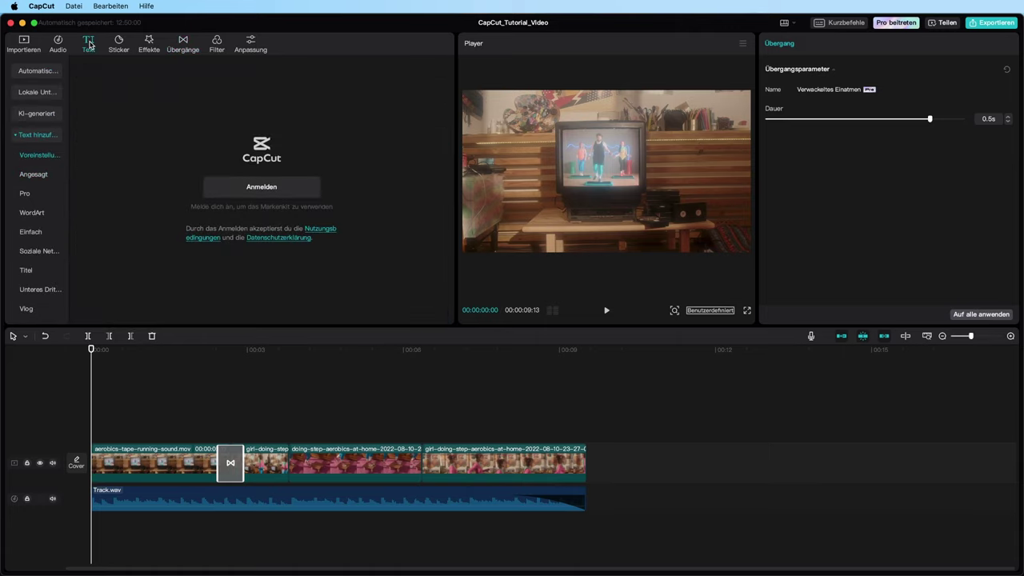
pyautogui.click(35, 175)
pyautogui.scroll(-2, 280, 162)
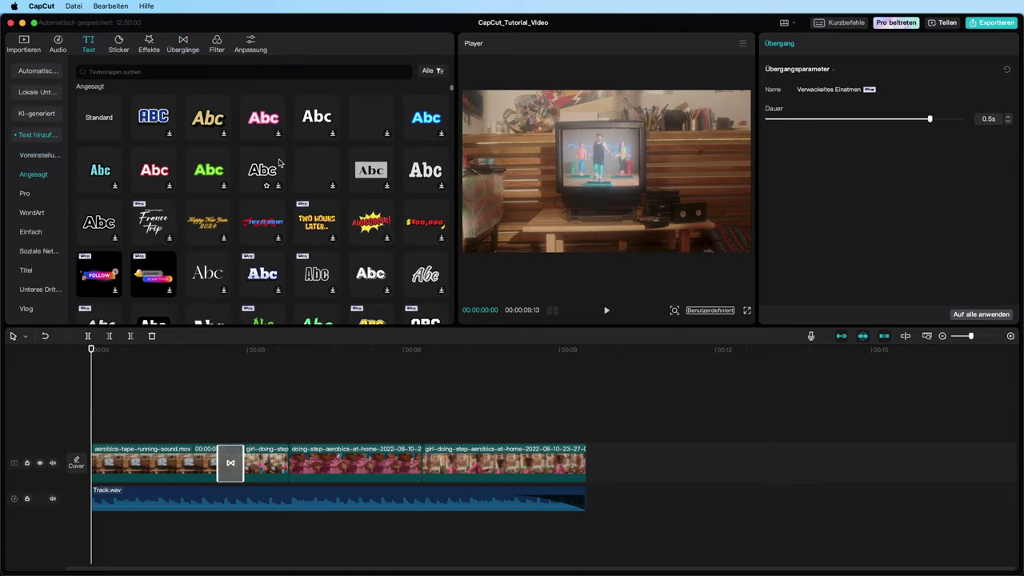
pyautogui.scroll(-1, 279, 163)
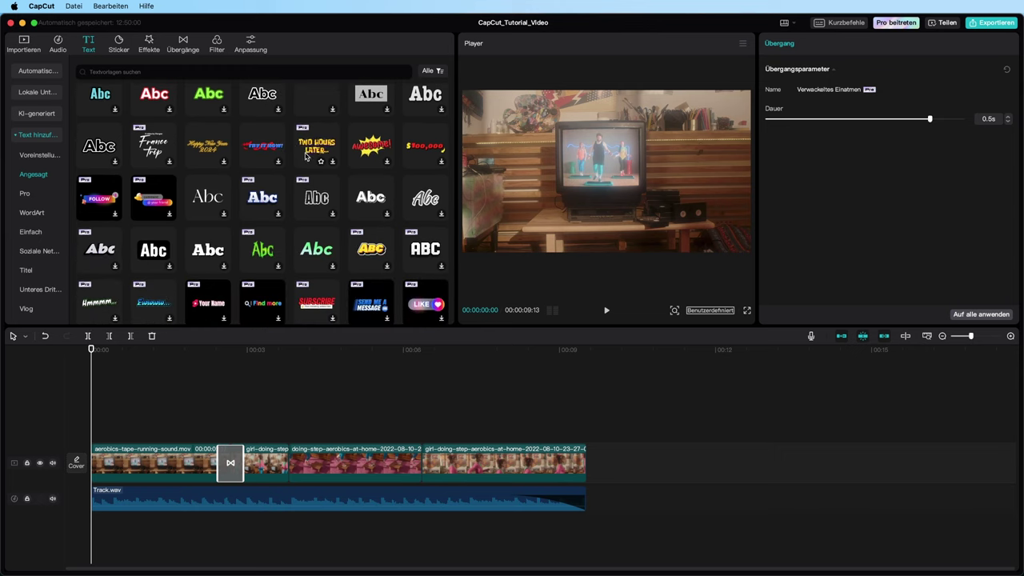
pyautogui.scroll(-5, 304, 156)
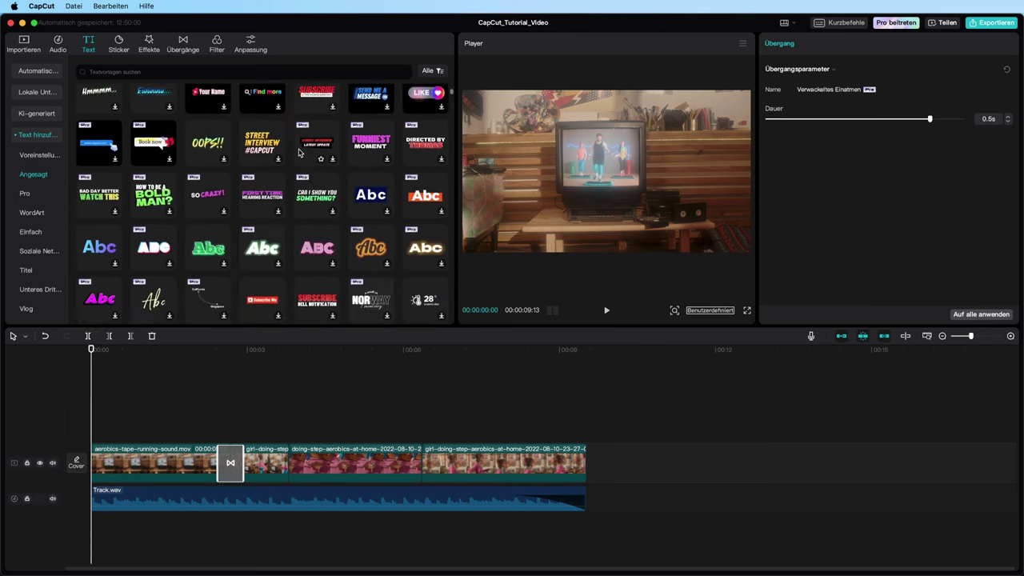
pyautogui.scroll(-4, 300, 153)
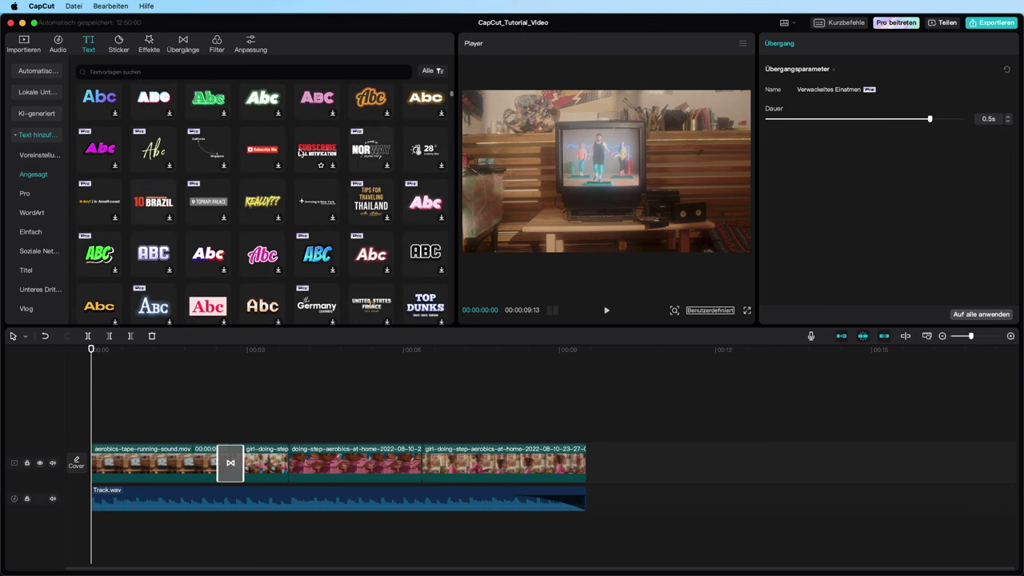
pyautogui.scroll(-4, 299, 153)
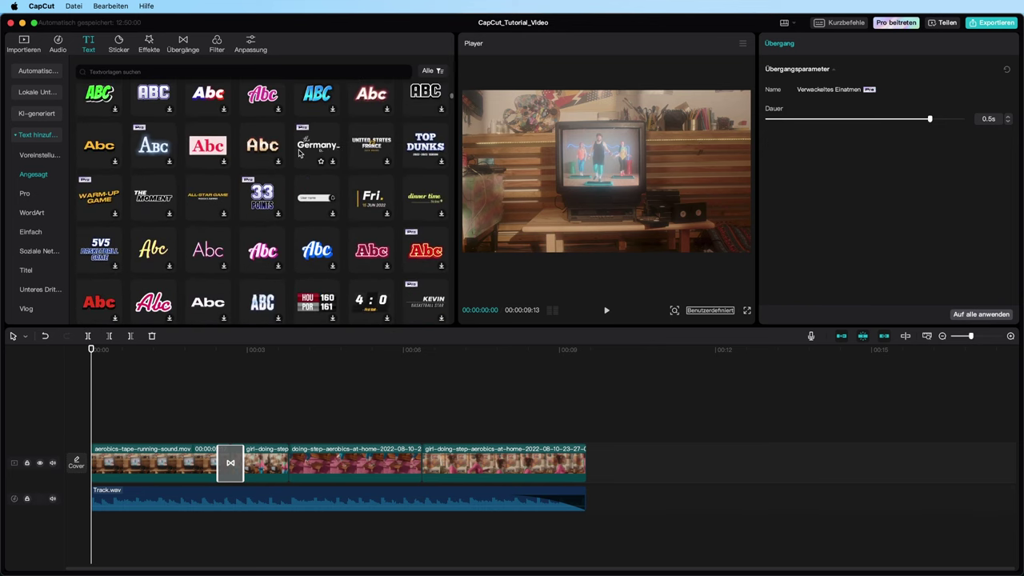
pyautogui.scroll(-4, 299, 153)
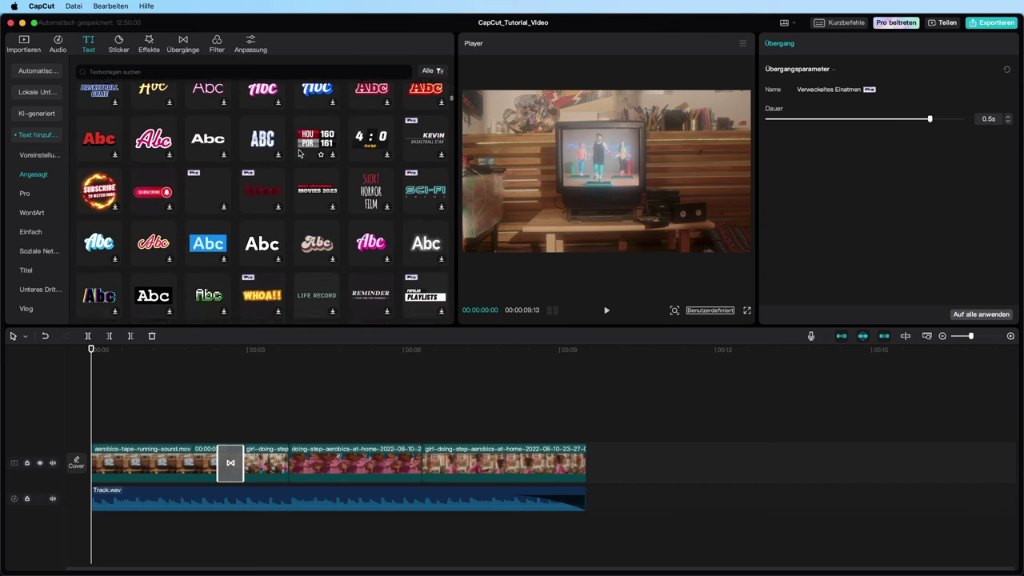
pyautogui.scroll(-4, 300, 153)
pyautogui.click(312, 225)
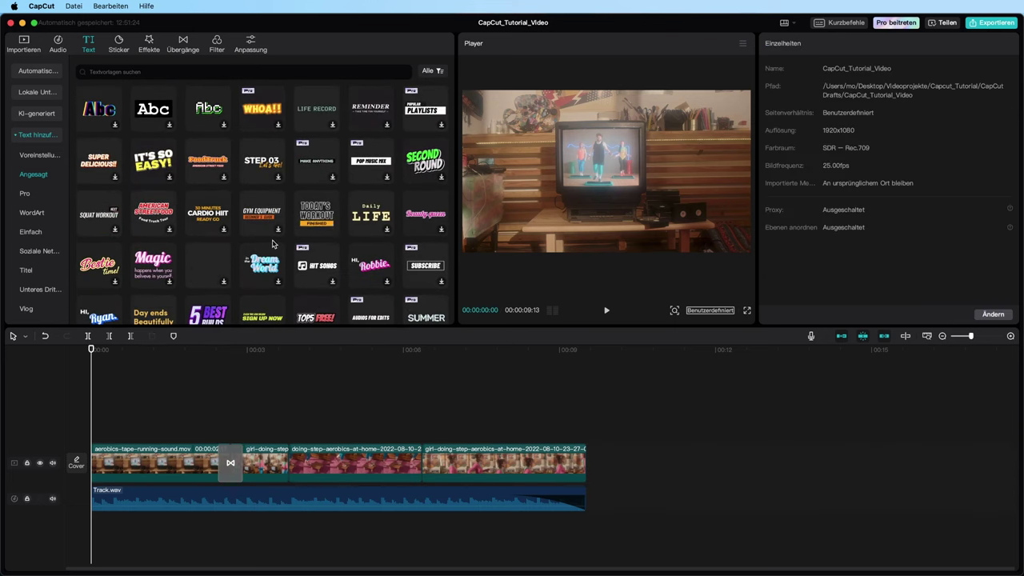
pyautogui.moveTo(312, 226); pyautogui.dragTo(94, 435)
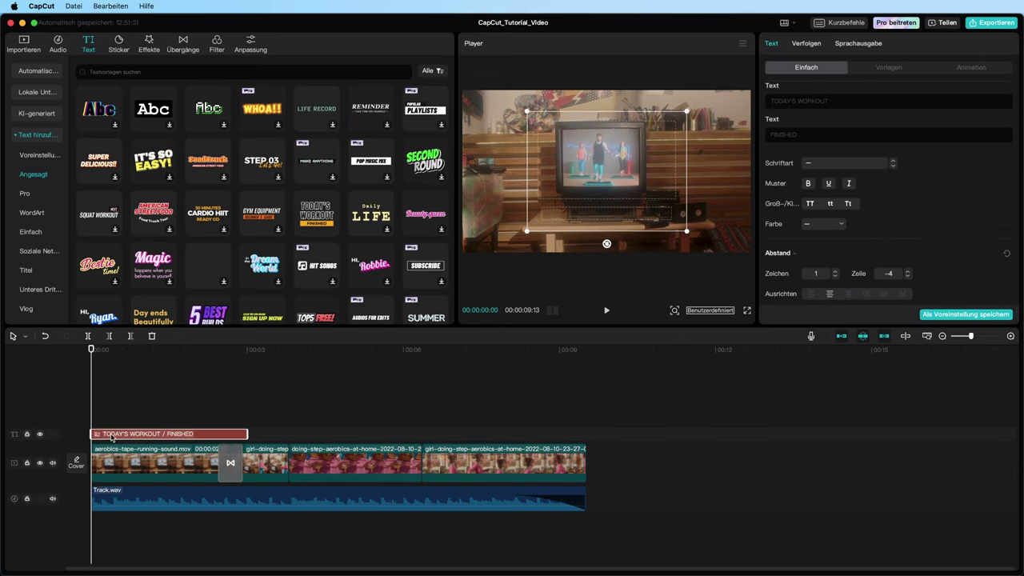
# Play the TODAY'S WORKOUT title, shorten it to end at the cut after the first clip, and check the playback
pyautogui.press('space')
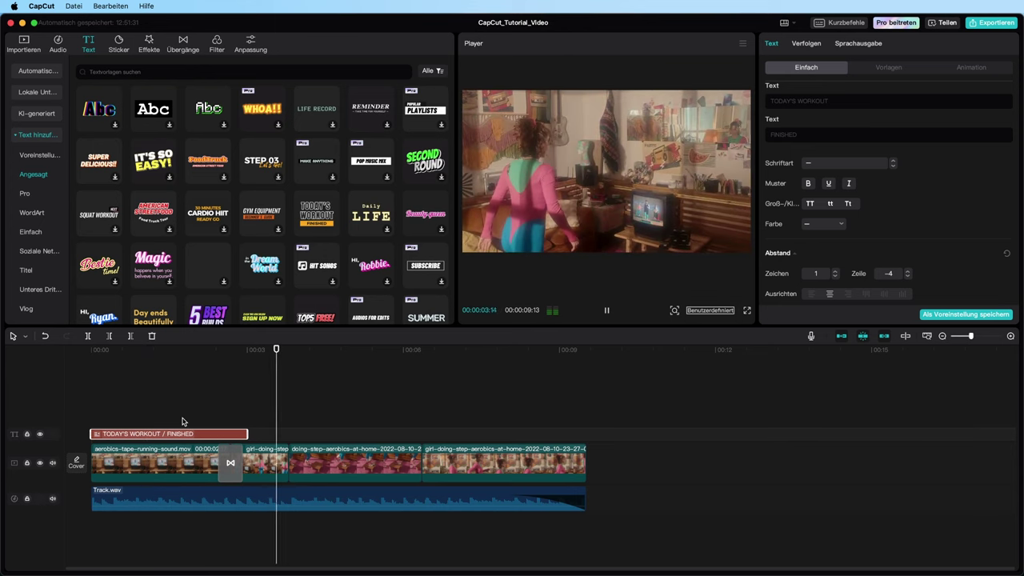
pyautogui.press('space')
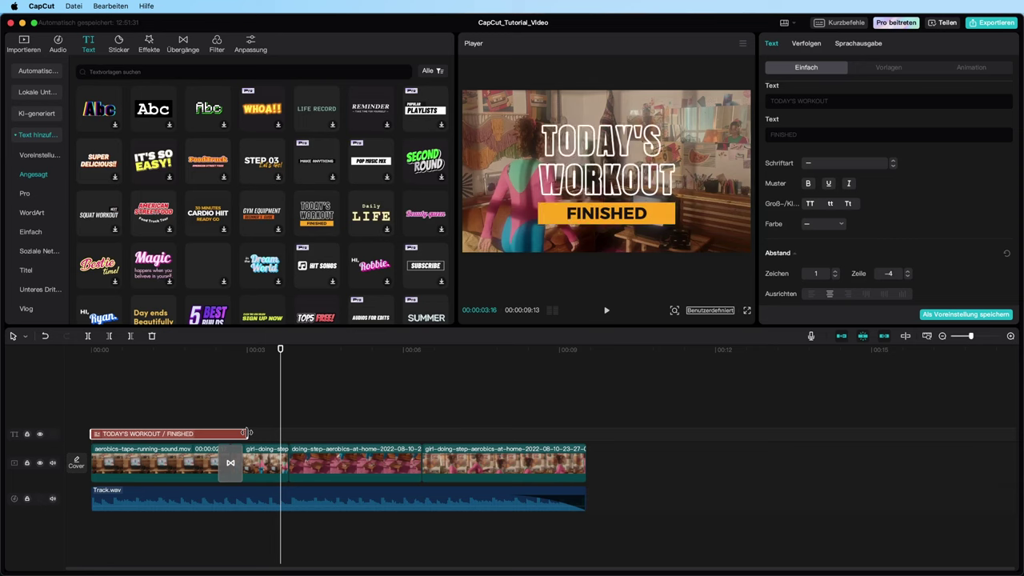
pyautogui.moveTo(244, 433); pyautogui.dragTo(230, 432)
pyautogui.click(189, 350)
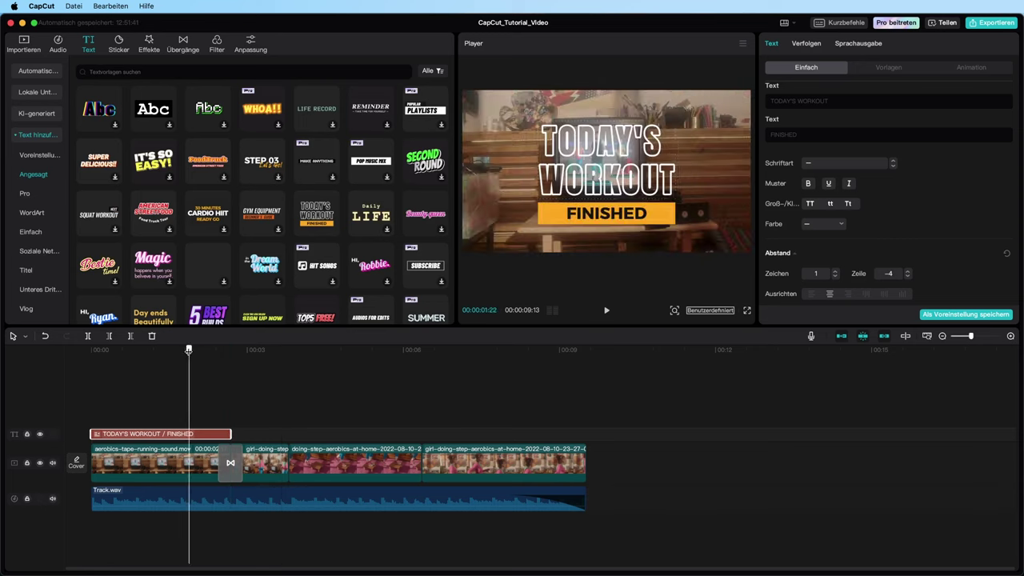
pyautogui.press('space')
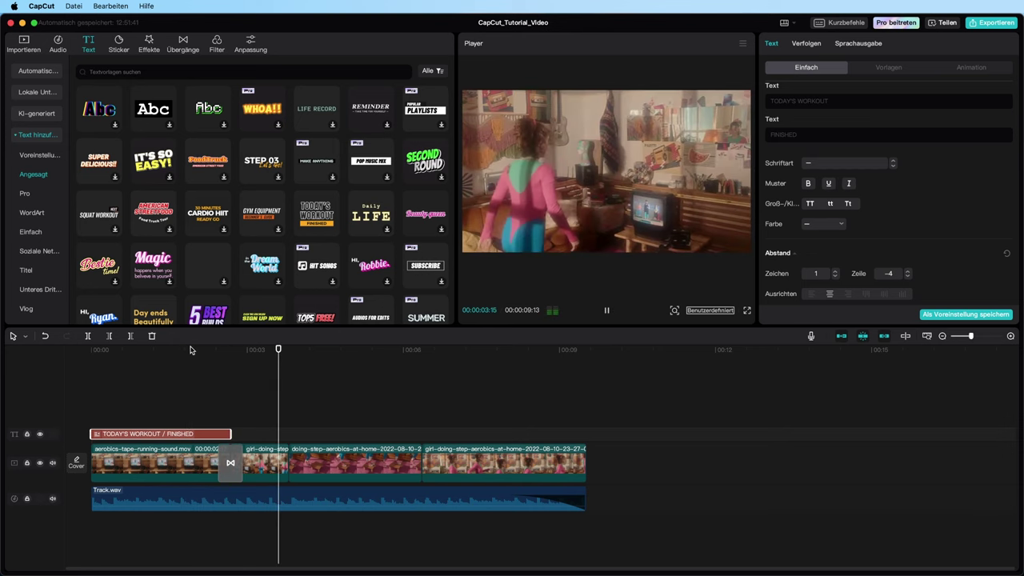
pyautogui.moveTo(199, 353); pyautogui.dragTo(230, 359)
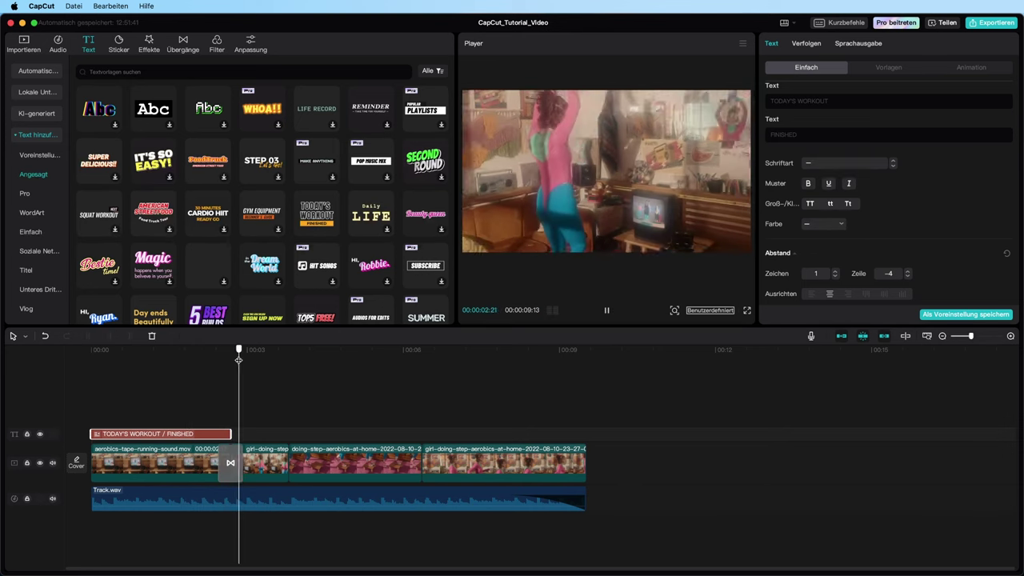
# Replace the title template's second text line, FINISHED, with AEROBIC
pyautogui.click(164, 350)
pyautogui.click(603, 147)
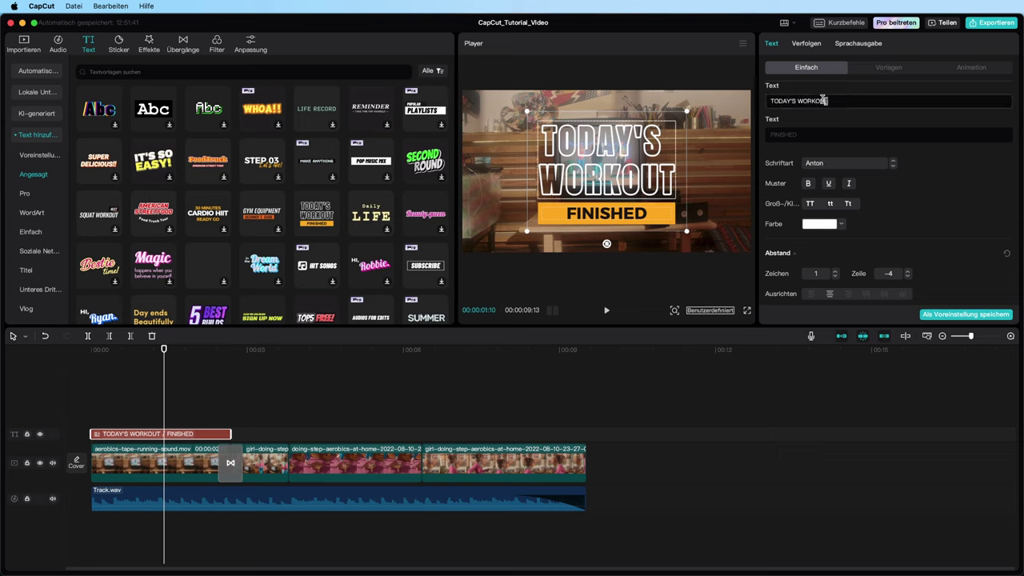
pyautogui.moveTo(824, 100); pyautogui.dragTo(705, 99)
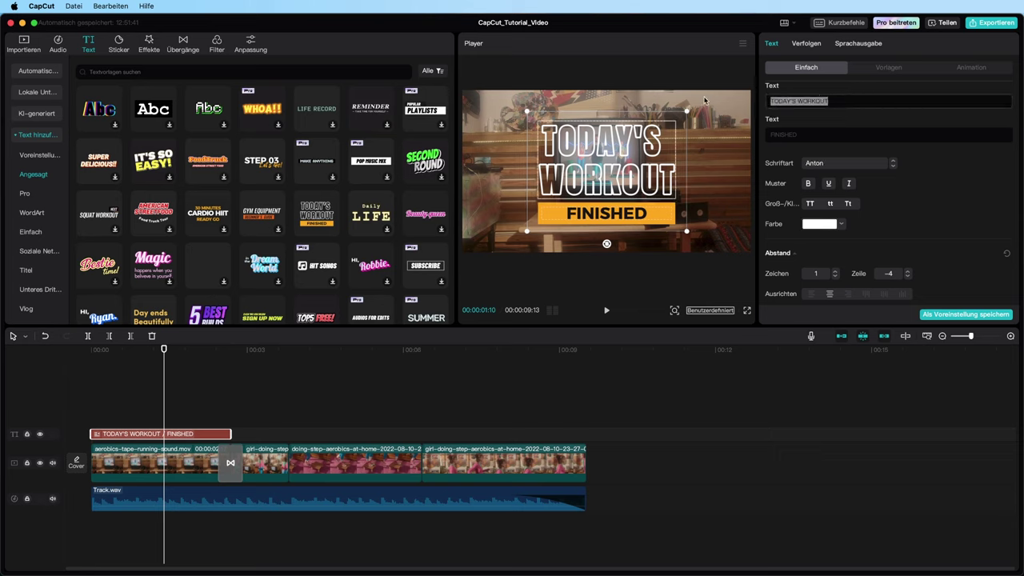
pyautogui.click(807, 134)
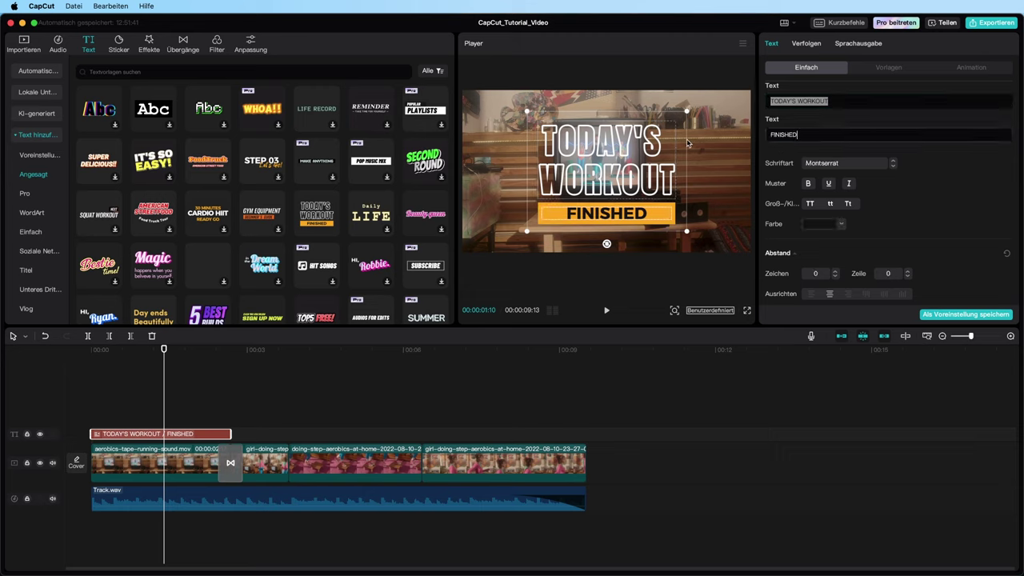
pyautogui.moveTo(848, 139); pyautogui.dragTo(687, 137)
pyautogui.write('AEROBIC')
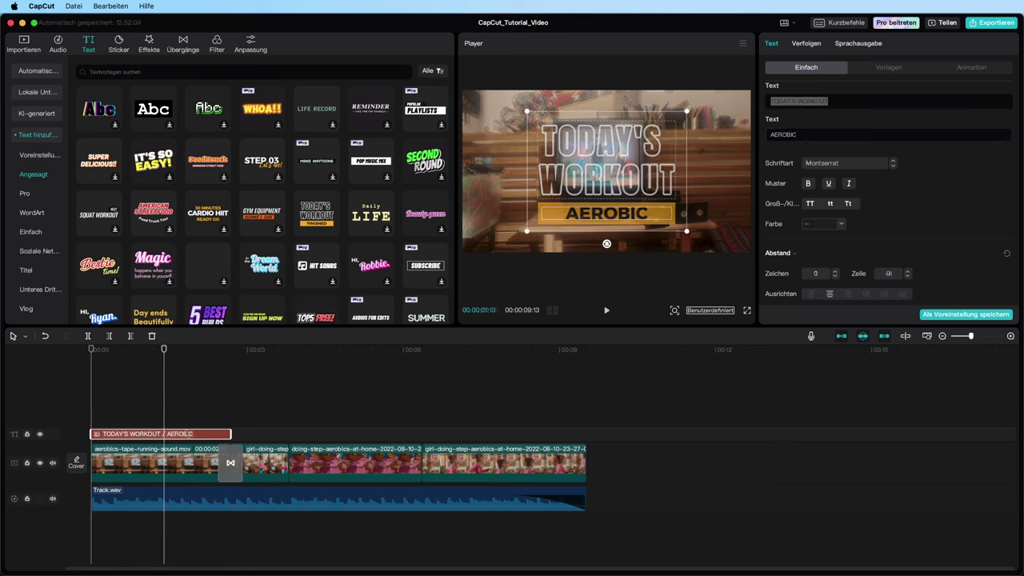
# Deselect the title and play the video from the start to review the title and transition
pyautogui.press('Home')
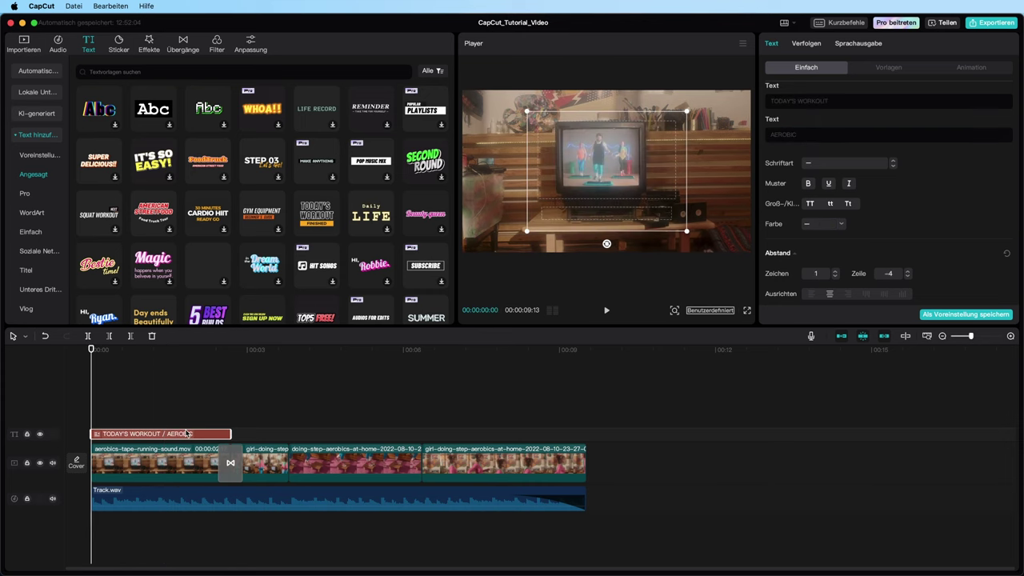
pyautogui.click(334, 402)
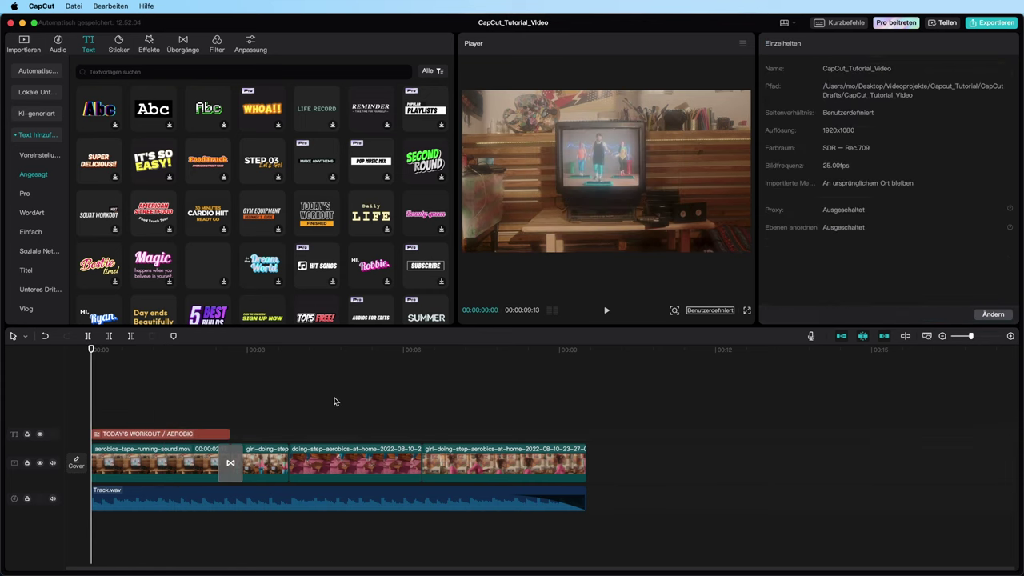
pyautogui.press('Home')
pyautogui.press('space')
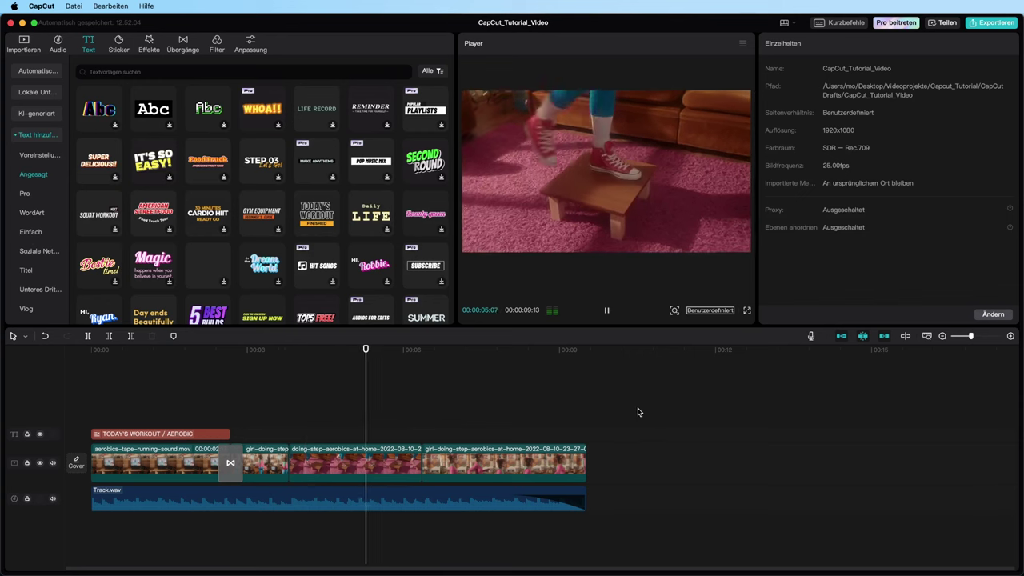
pyautogui.press('space')
# Add the red SUBSCRIBE text template with the bell above the last video clip, ending with that clip
pyautogui.scroll(-5, 336, 278)
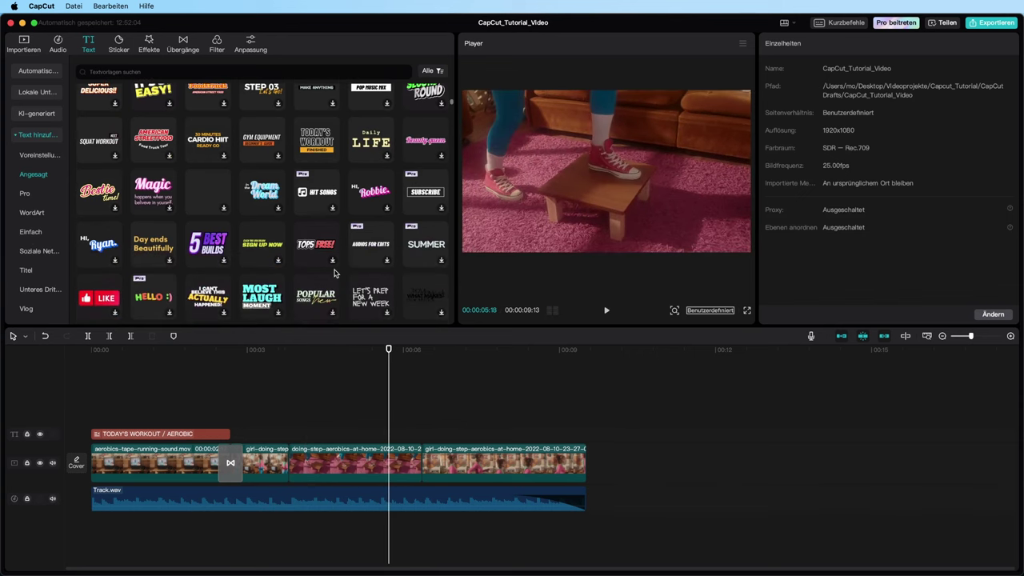
pyautogui.scroll(-1, 335, 277)
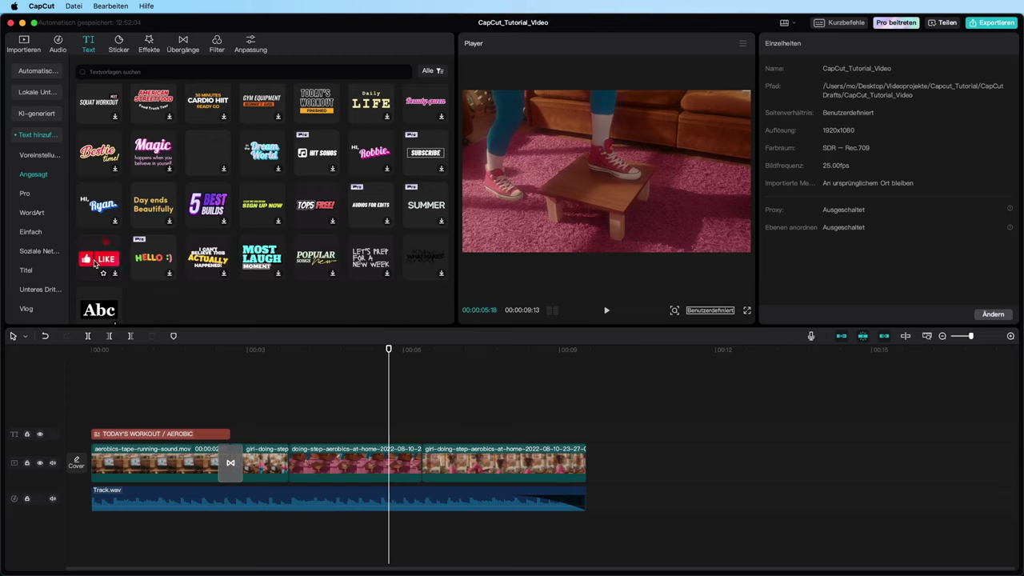
pyautogui.scroll(5, 94, 264)
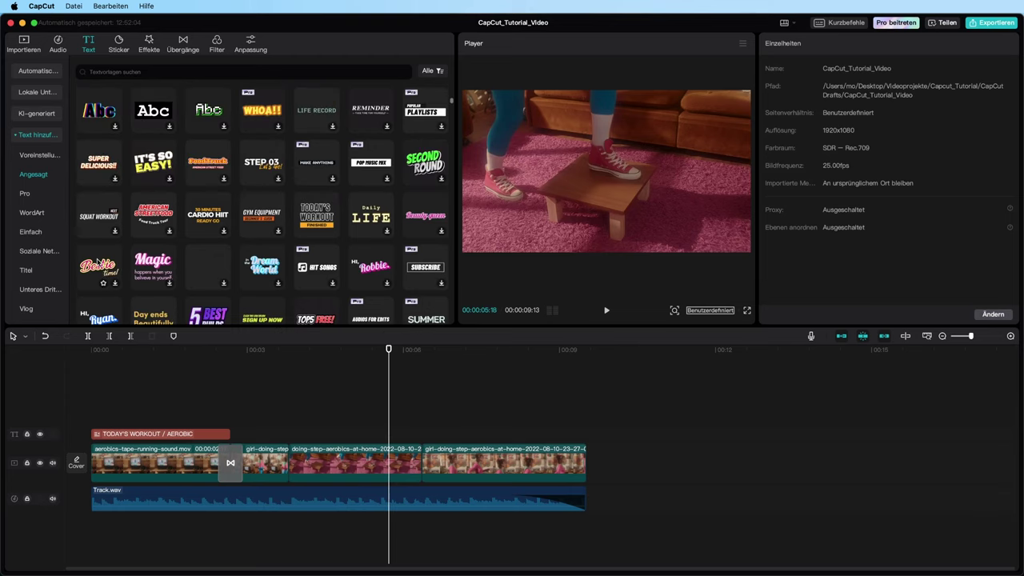
pyautogui.scroll(5, 96, 264)
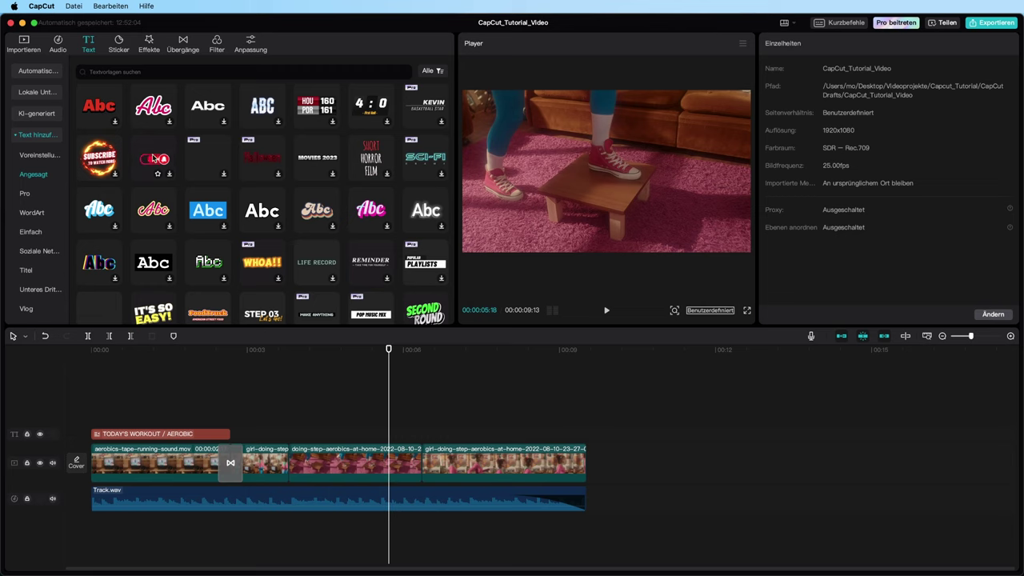
pyautogui.moveTo(154, 158); pyautogui.dragTo(430, 436)
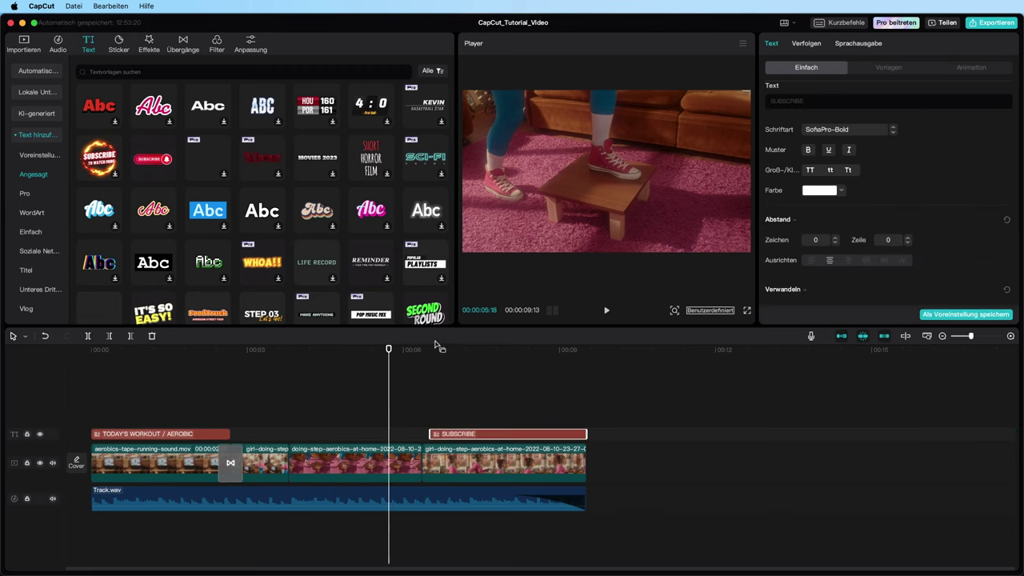
# Play the SUBSCRIBE animation, scale the graphic down and place it in the lower-right corner of the video frame
pyautogui.press('space')
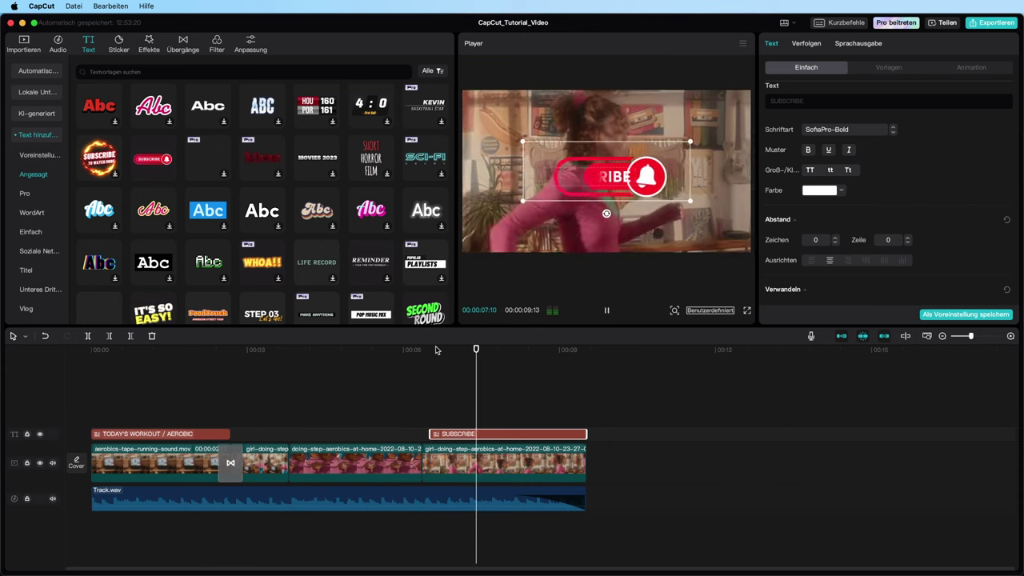
pyautogui.press('space')
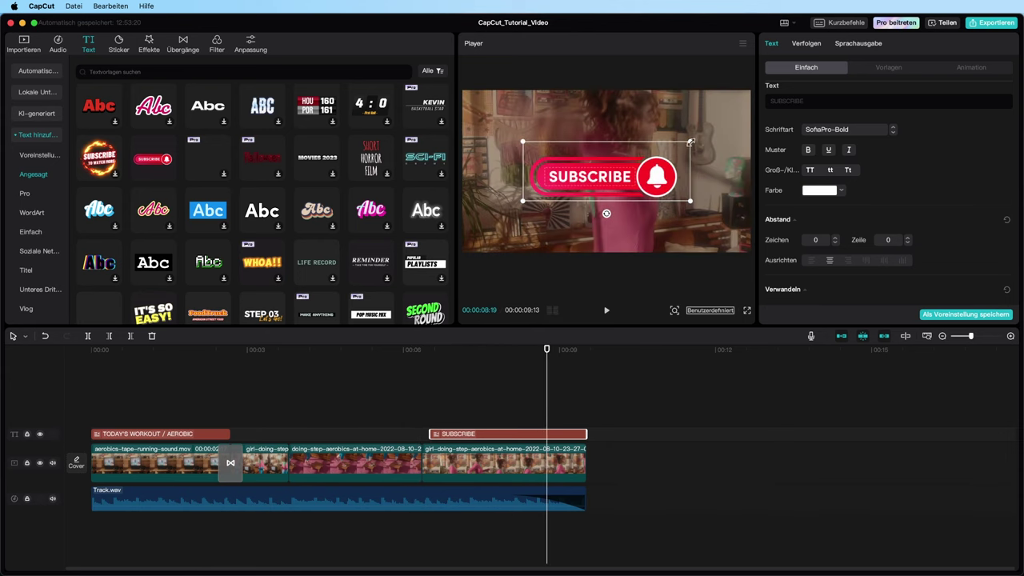
pyautogui.moveTo(690, 143); pyautogui.dragTo(731, 217)
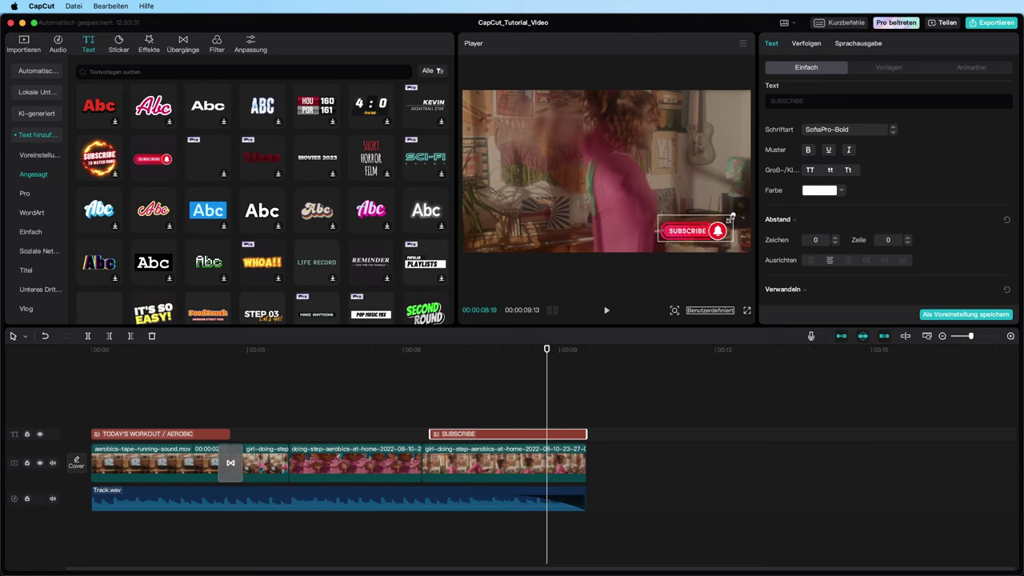
# Replace the subscribe template's text with ABONNIEREN, deselect it and play the end of the video
pyautogui.click(812, 100)
pyautogui.press('super+a')
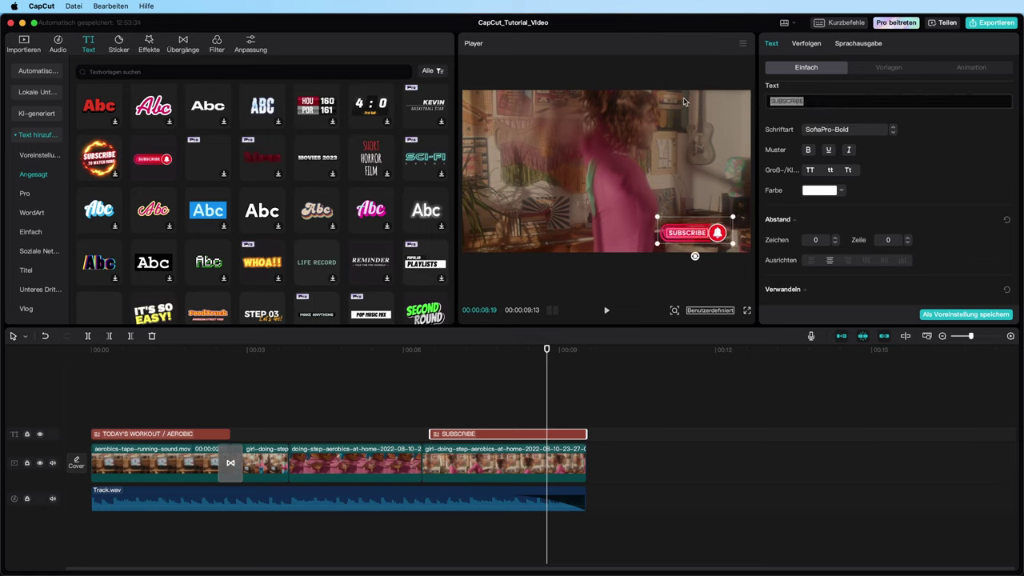
pyautogui.write('ABONNIEREN')
pyautogui.click(585, 417)
pyautogui.press('space')
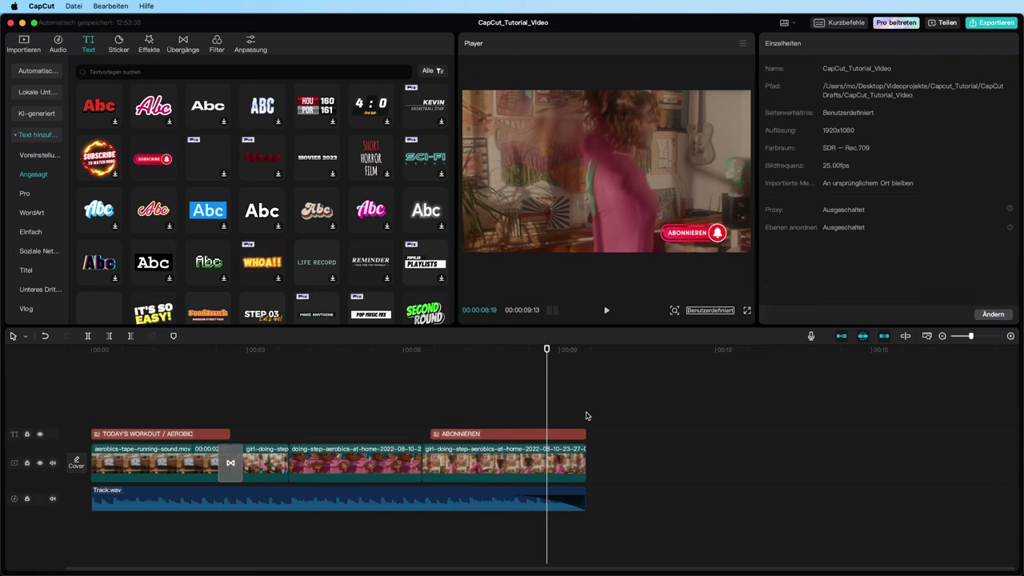
pyautogui.click(424, 355)
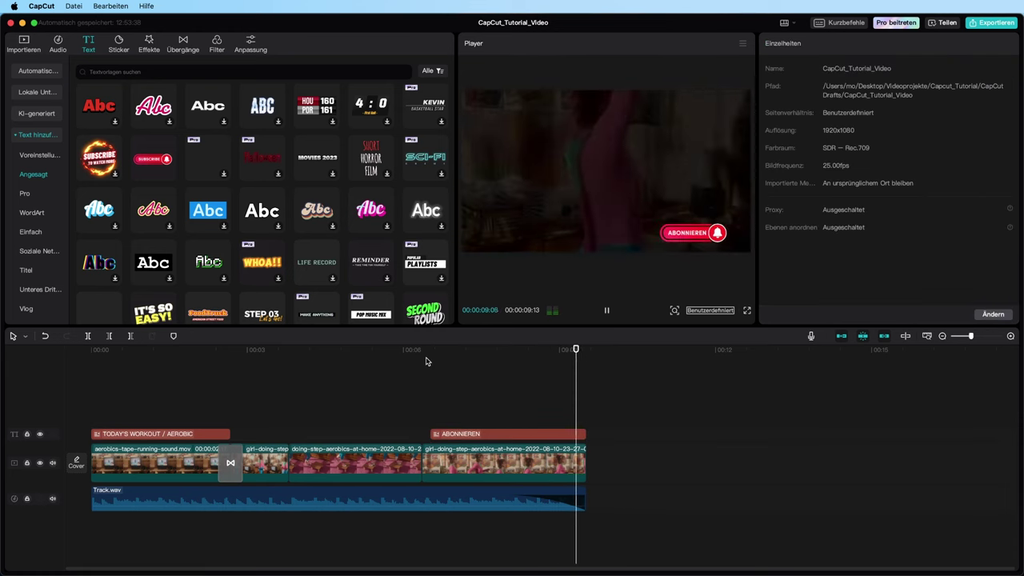
# Shorten the ABONNIEREN text clip to end at about 8 seconds and play the video around it
pyautogui.click(478, 433)
pyautogui.moveTo(585, 434); pyautogui.dragTo(519, 433)
pyautogui.click(403, 350)
pyautogui.press('space')
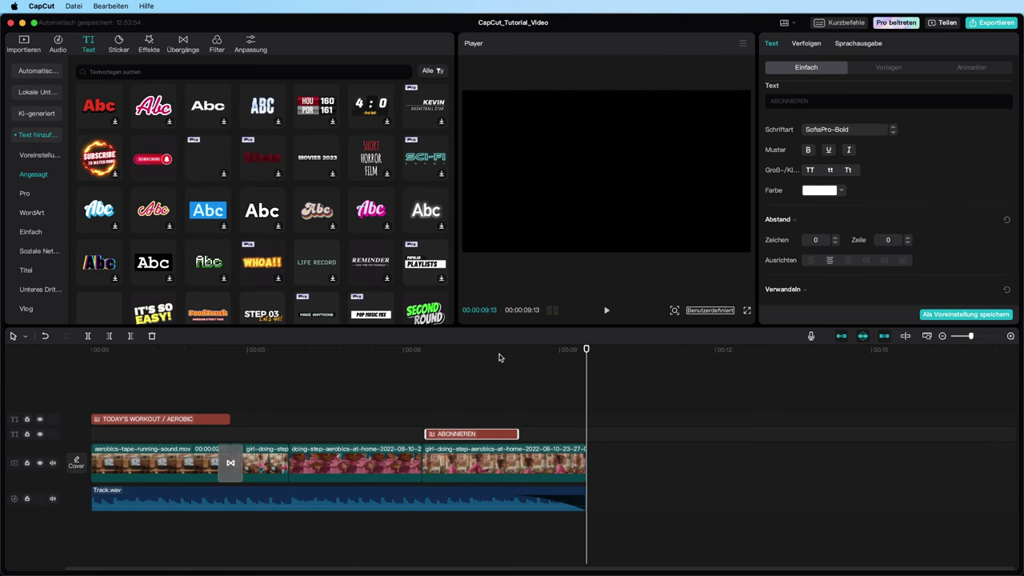
pyautogui.moveTo(496, 352); pyautogui.dragTo(254, 352)
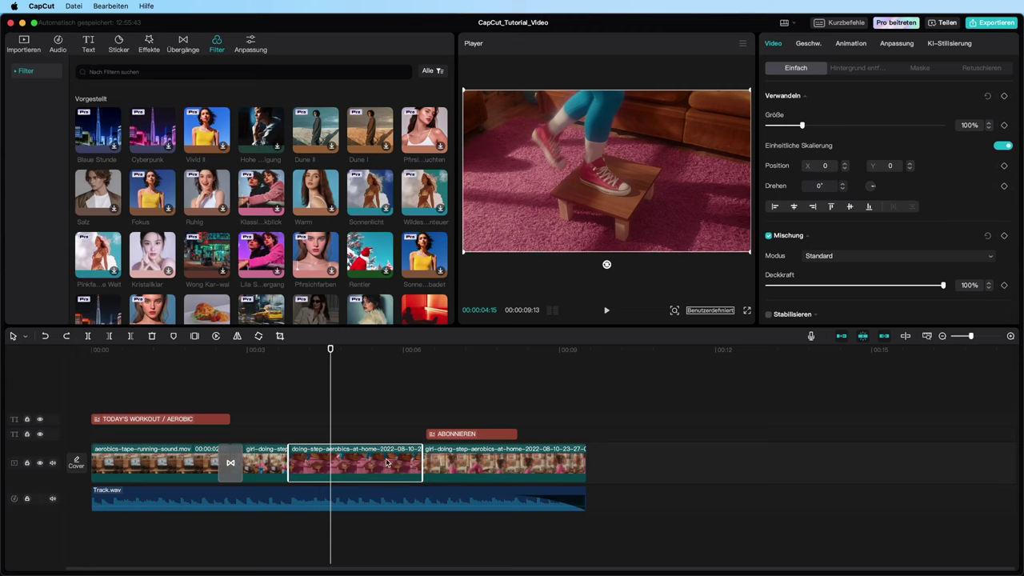
# Try a speed of 2.0x on the third video clip, play the result and undo the speed change
pyautogui.click(806, 44)
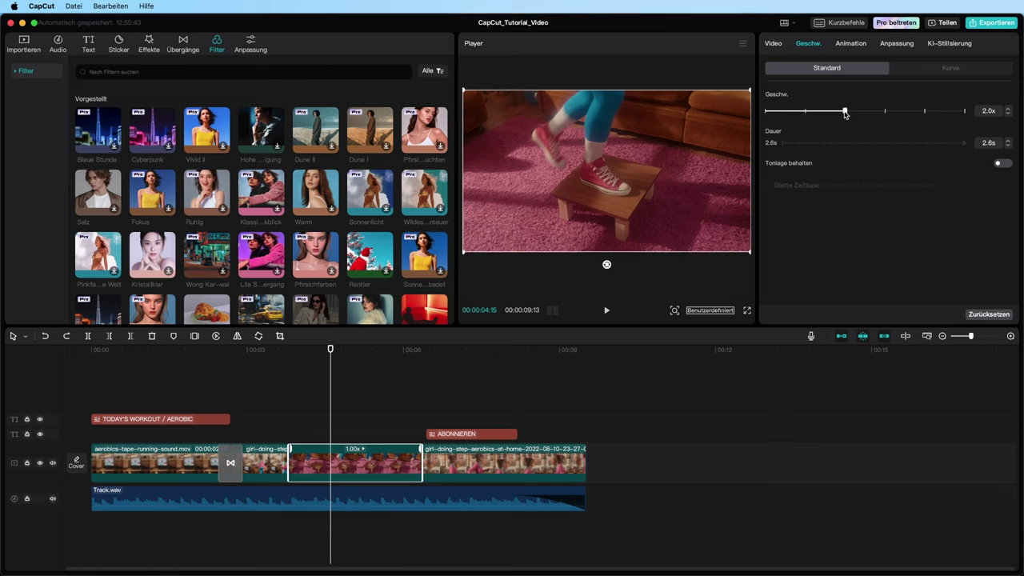
pyautogui.moveTo(846, 114); pyautogui.dragTo(845, 112)
pyautogui.click(293, 352)
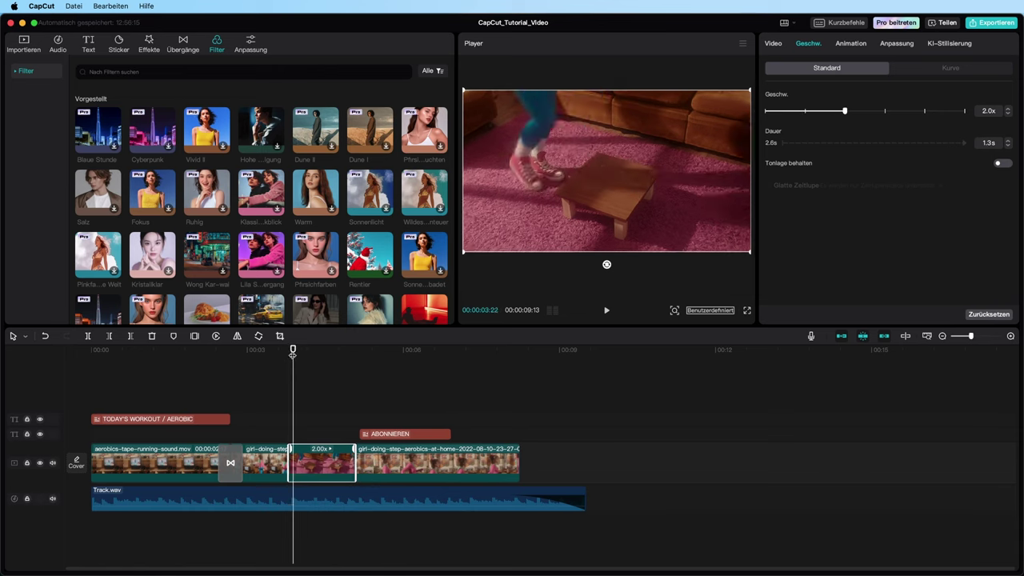
pyautogui.press('space')
pyautogui.click(275, 352)
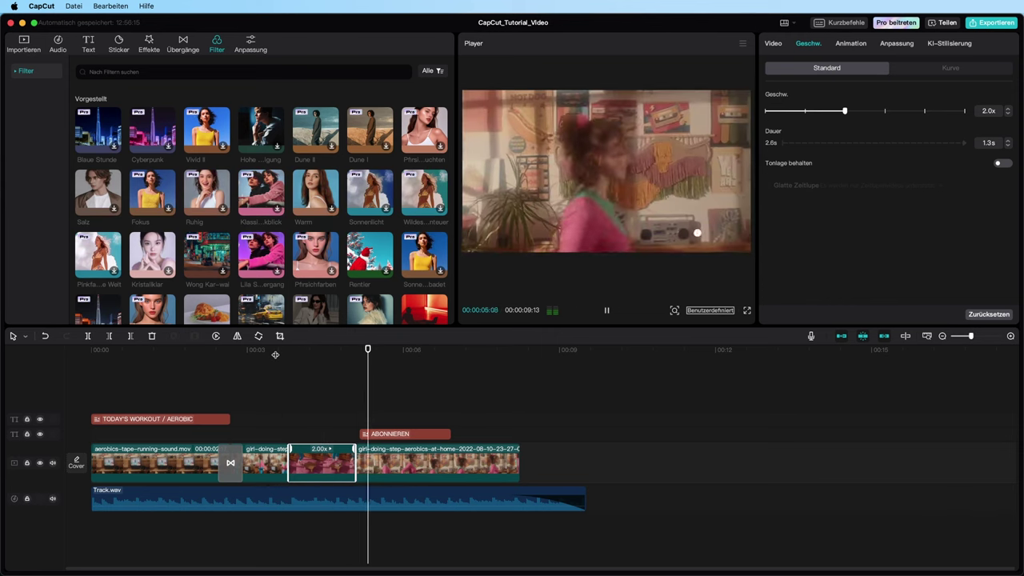
pyautogui.press('space')
pyautogui.press('super+z')
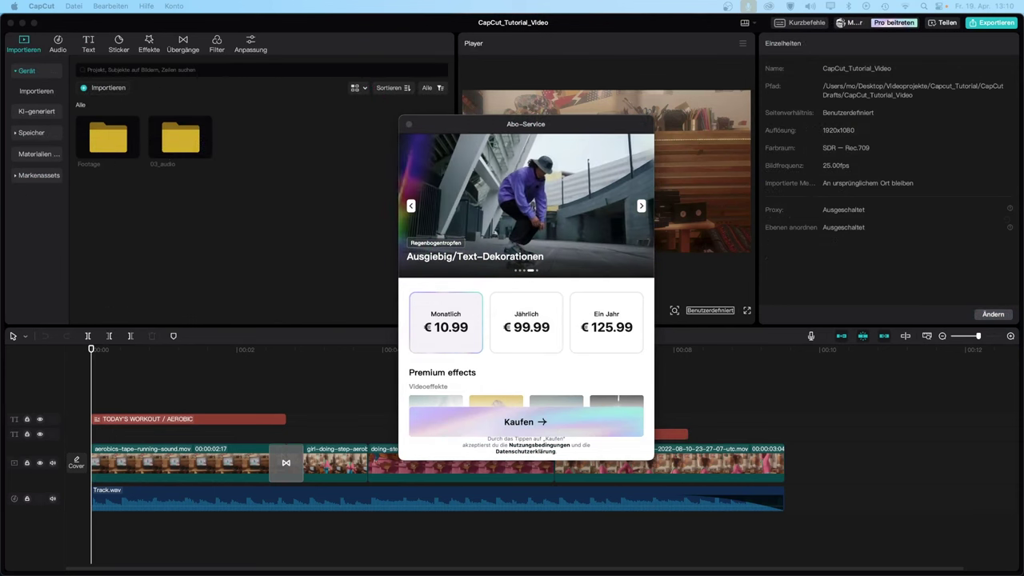
# Delete the Verwackeltes Einatmen transition between the first and second video clips
pyautogui.click(285, 459)
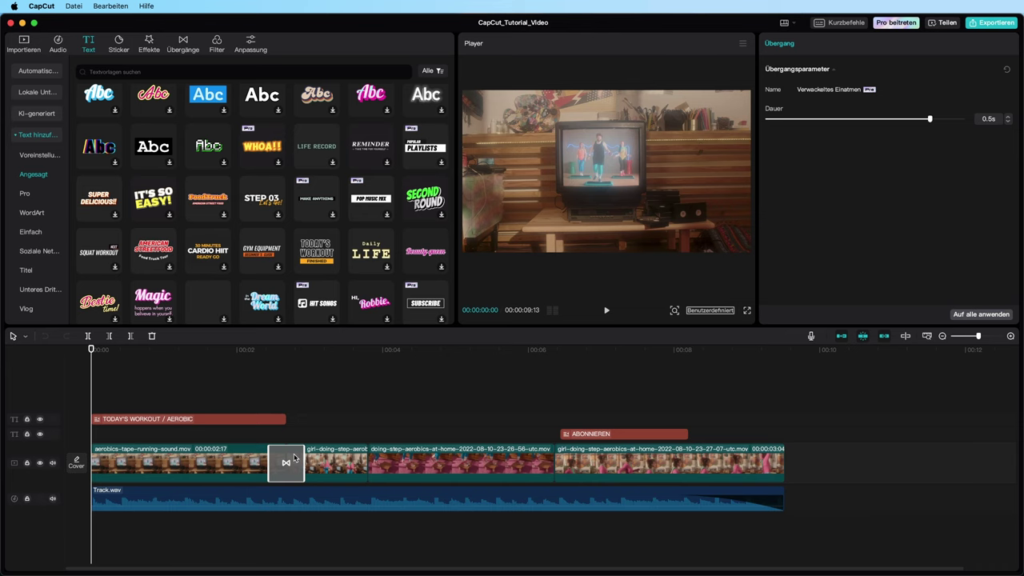
pyautogui.press('Delete')
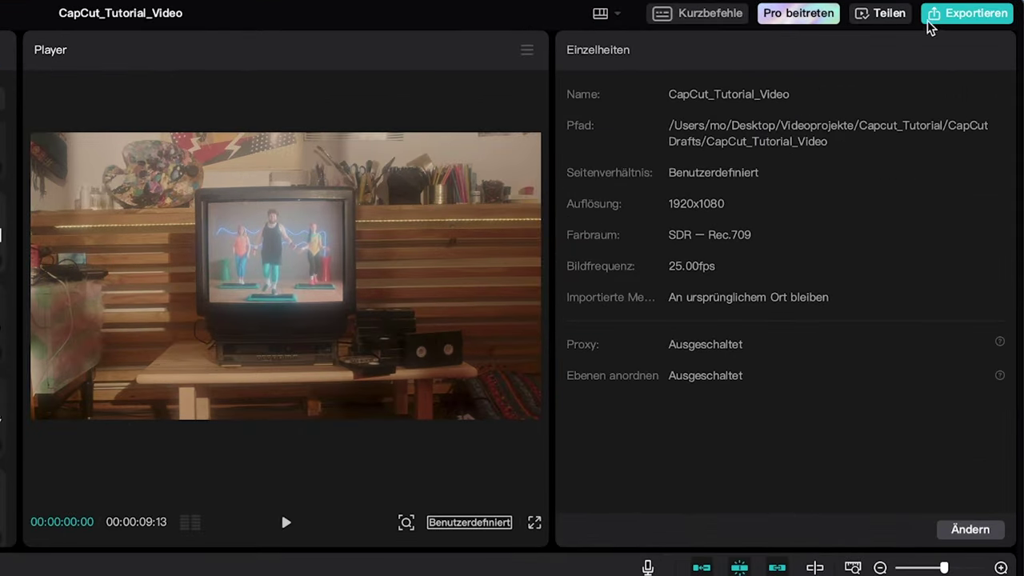
# Start exporting the project and choose the 06_export folder as the destination
pyautogui.click(933, 16)
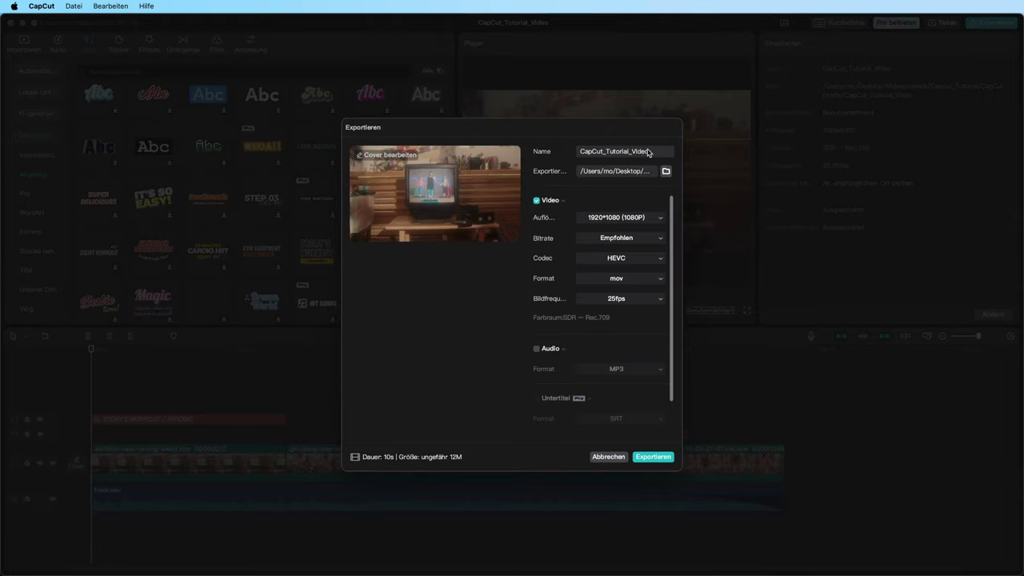
pyautogui.click(665, 171)
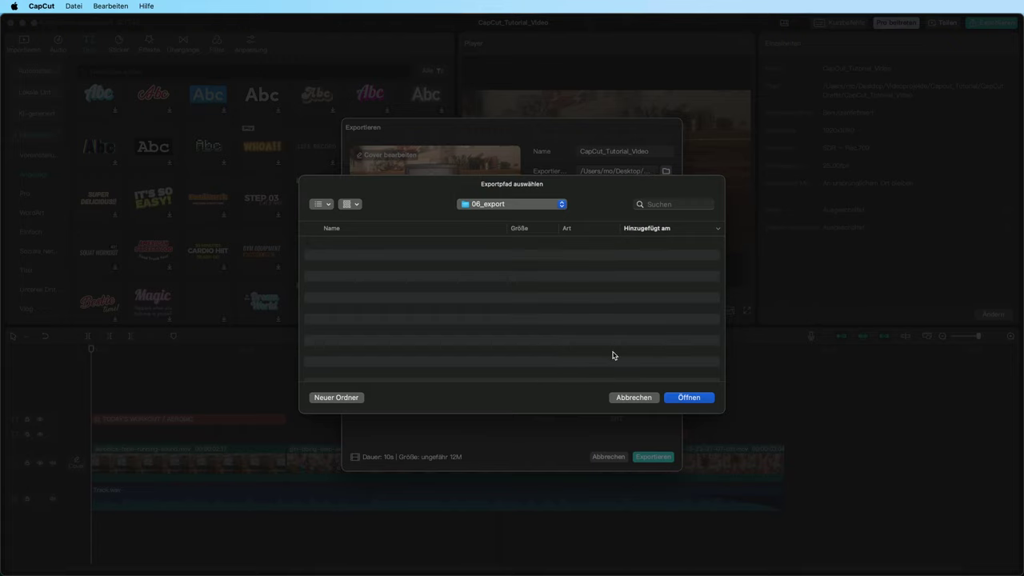
pyautogui.click(702, 399)
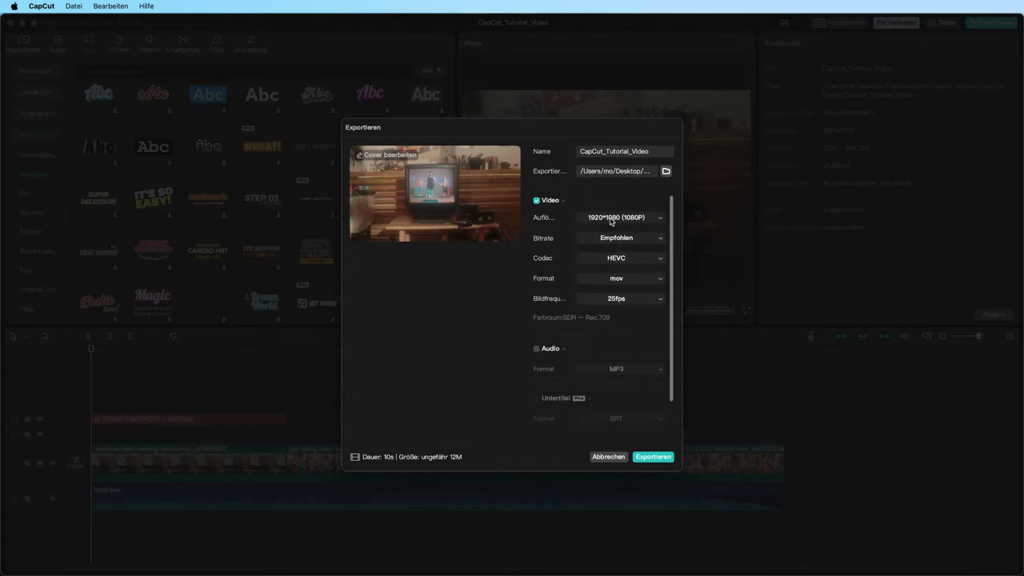
# Set the export codec to H.264 and the video format to mp4
pyautogui.click(688, 229)
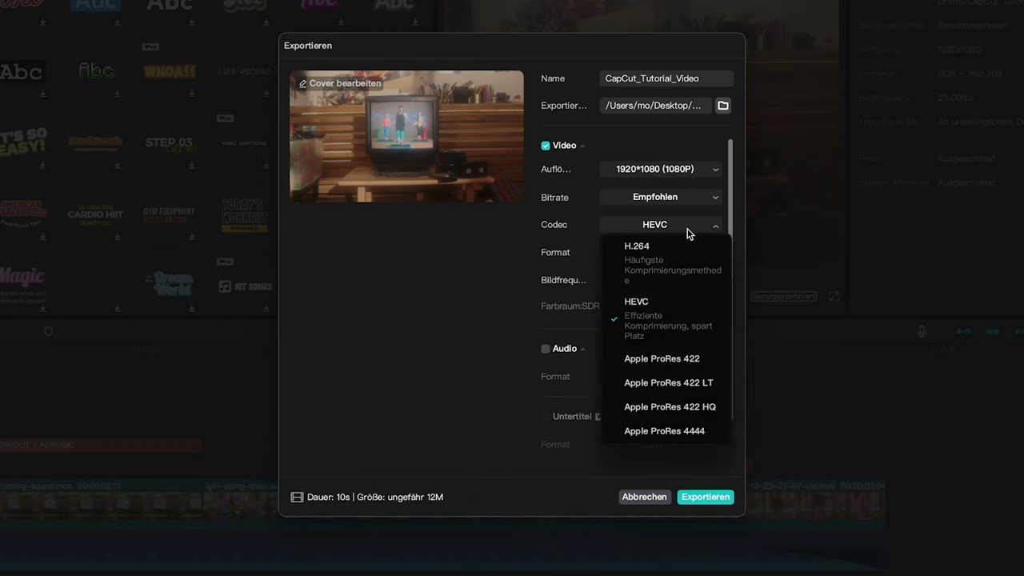
pyautogui.click(616, 243)
pyautogui.click(666, 227)
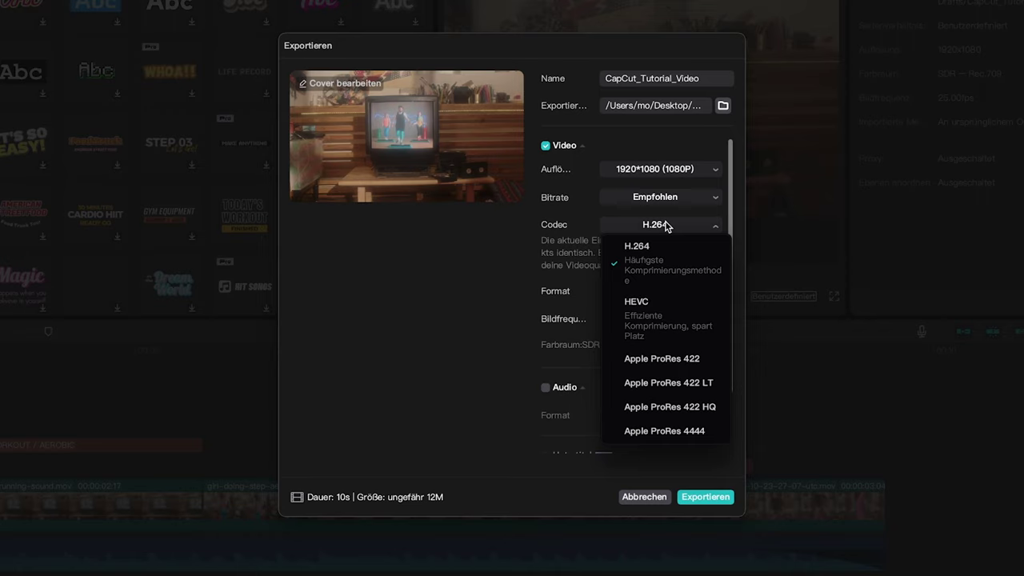
pyautogui.click(665, 227)
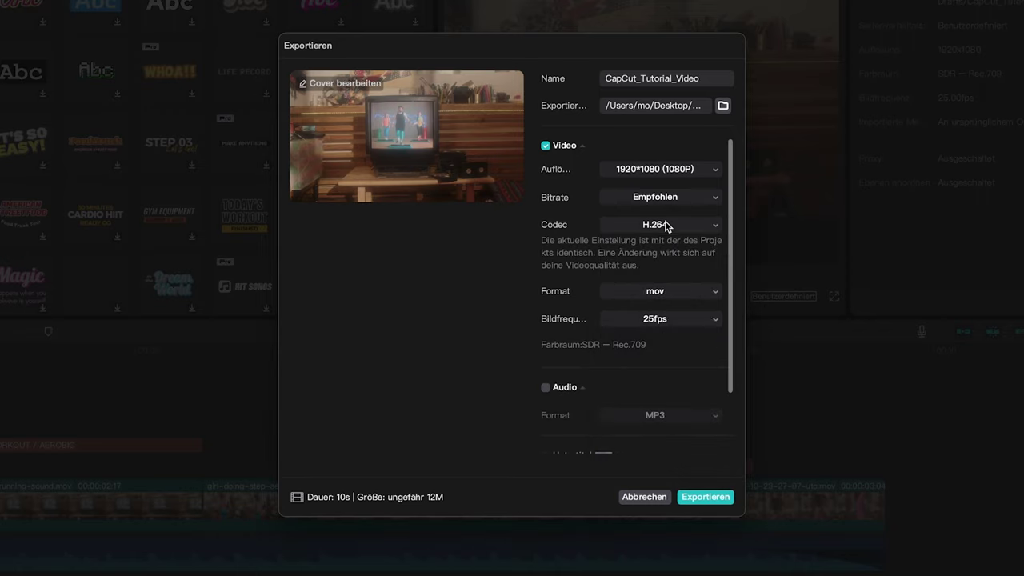
pyautogui.click(670, 297)
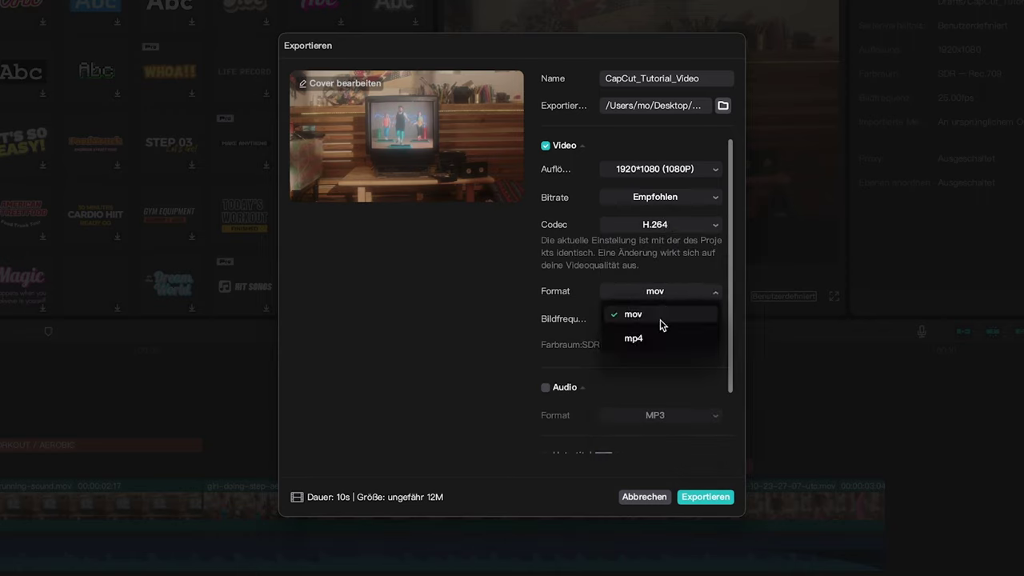
pyautogui.click(633, 338)
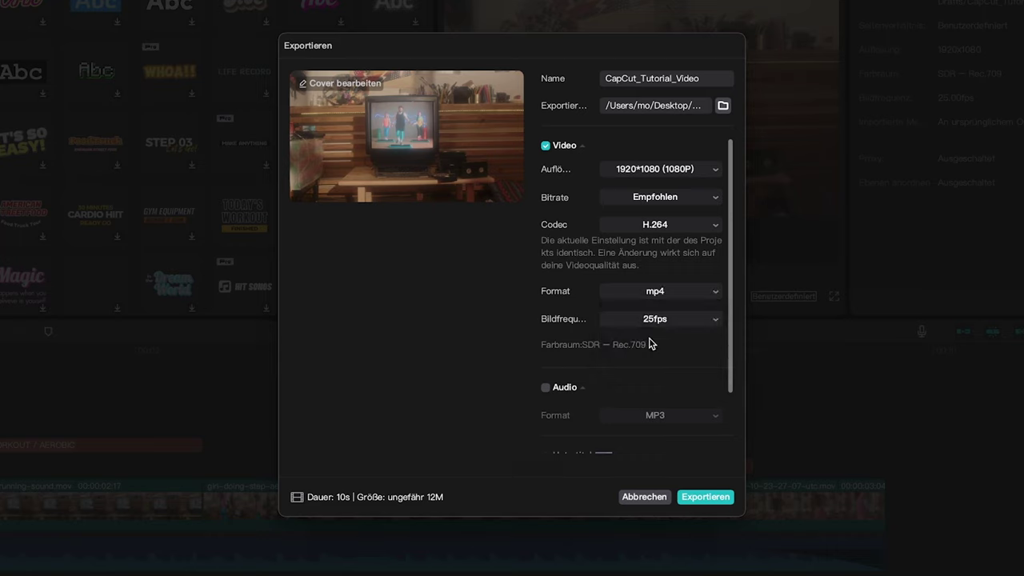
# Check the remaining export settings and export the video
pyautogui.scroll(-3, 680, 355)
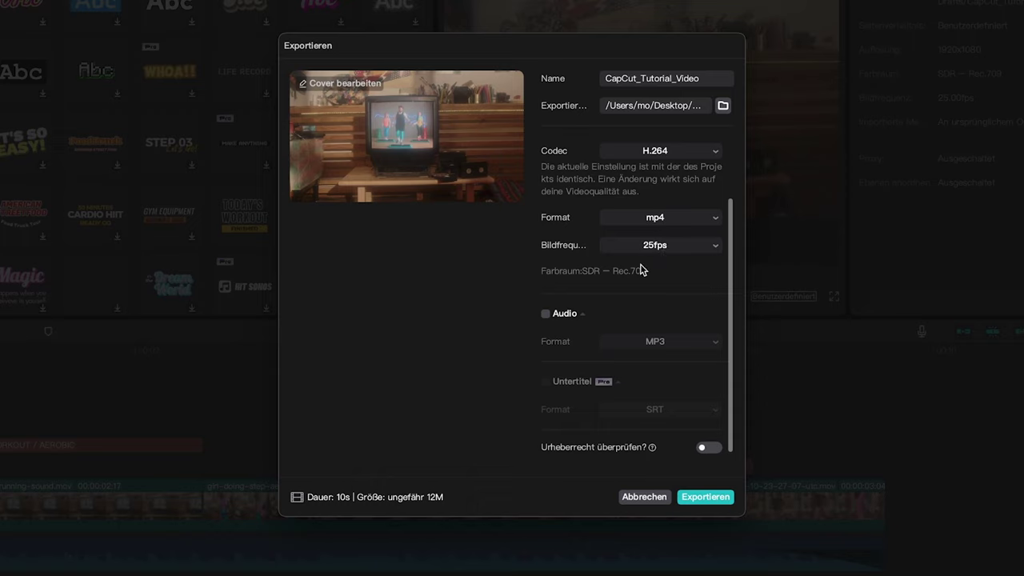
pyautogui.scroll(3, 659, 336)
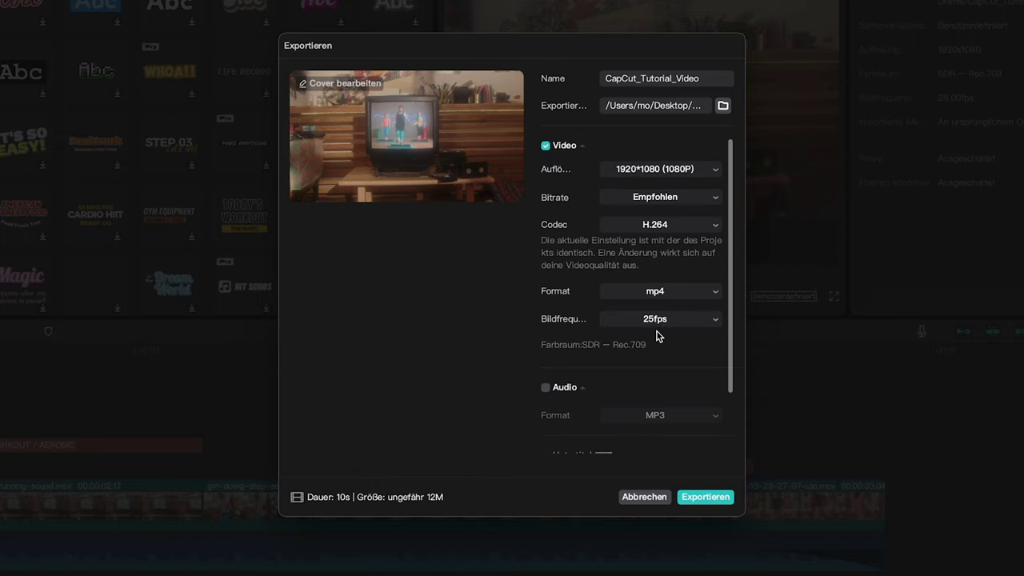
pyautogui.click(706, 497)
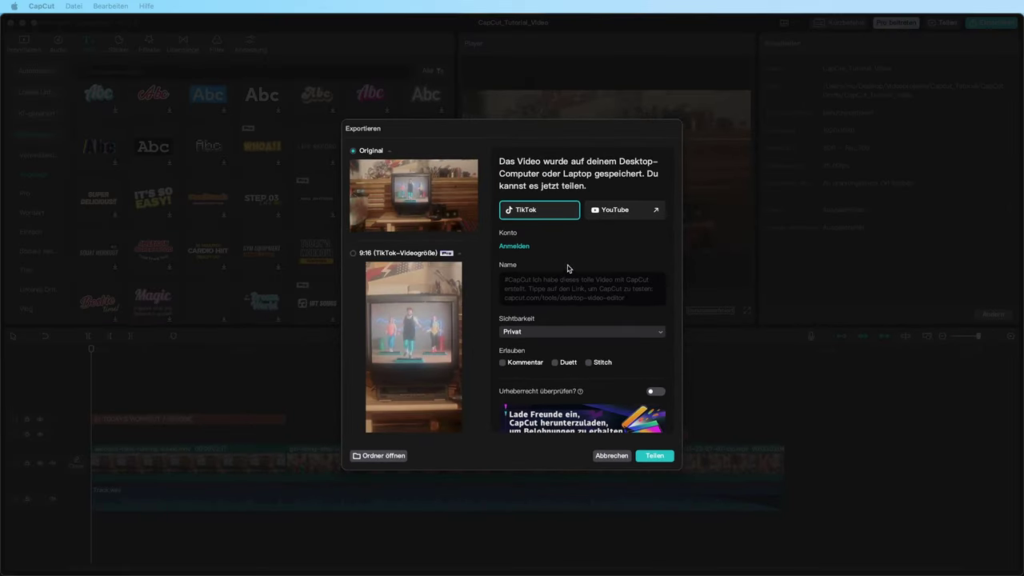
# In Finder, preview the exported CapCut_Tutorial_Video.mp4 in the 06_export folder, and close the preview and folder window
pyautogui.moveTo(800, 66); pyautogui.dragTo(373, 86)
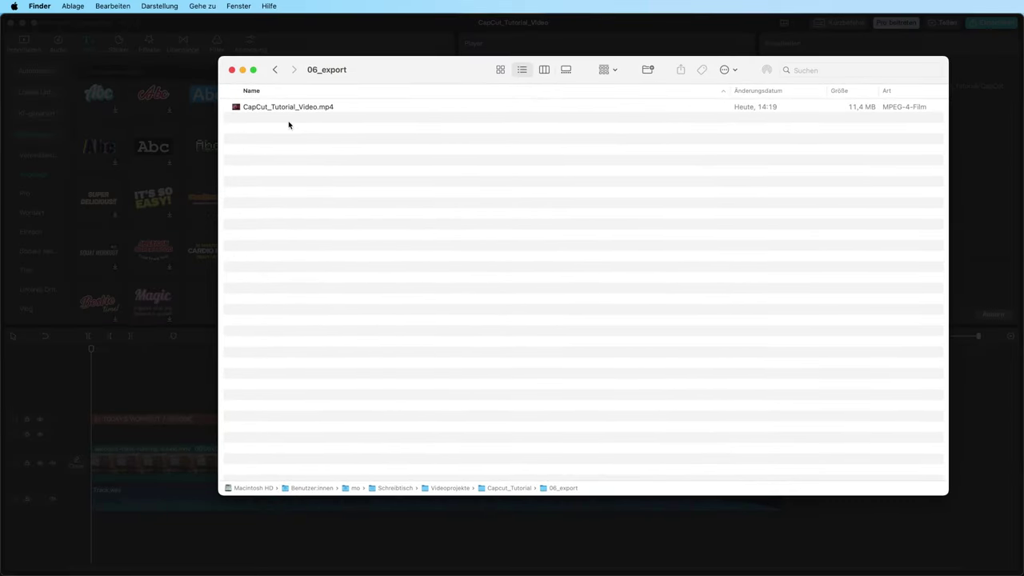
pyautogui.click(285, 107)
pyautogui.press('space')
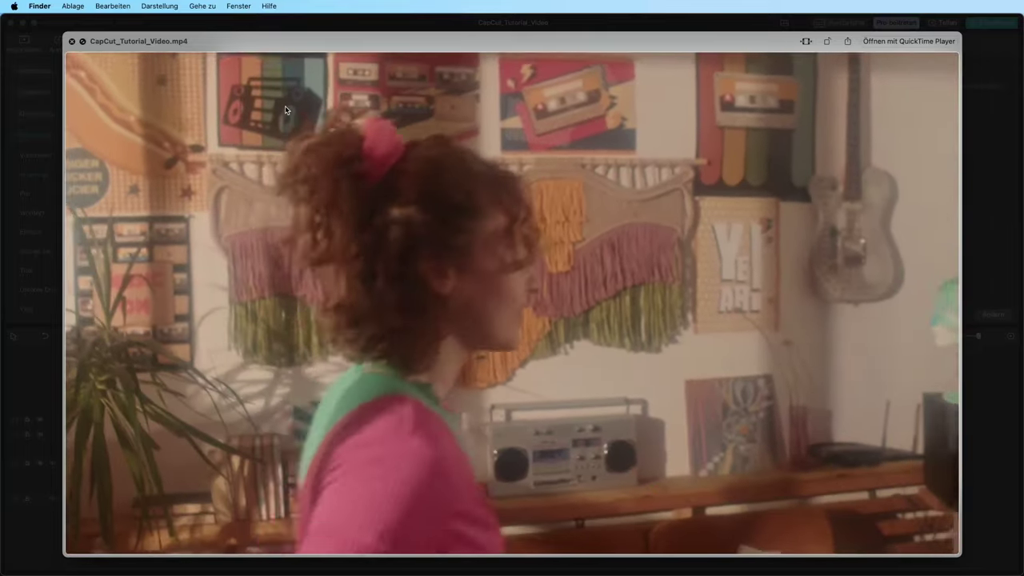
pyautogui.press('space')
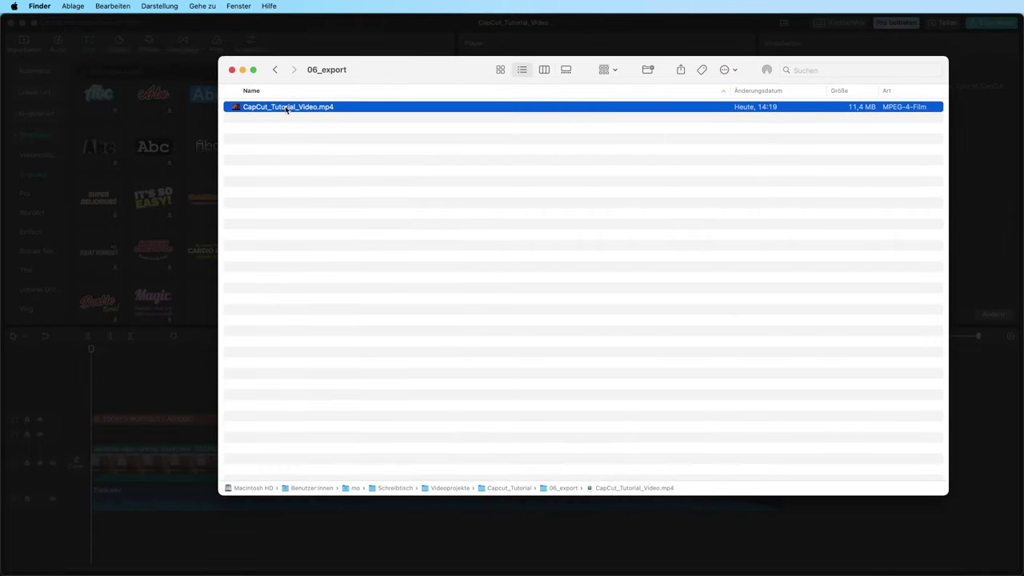
pyautogui.press('super+w')
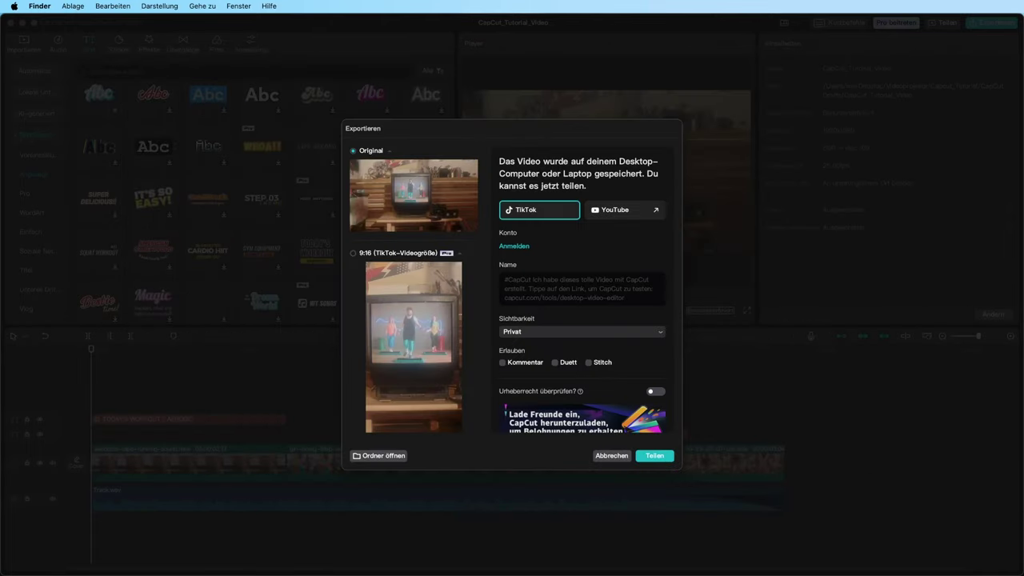